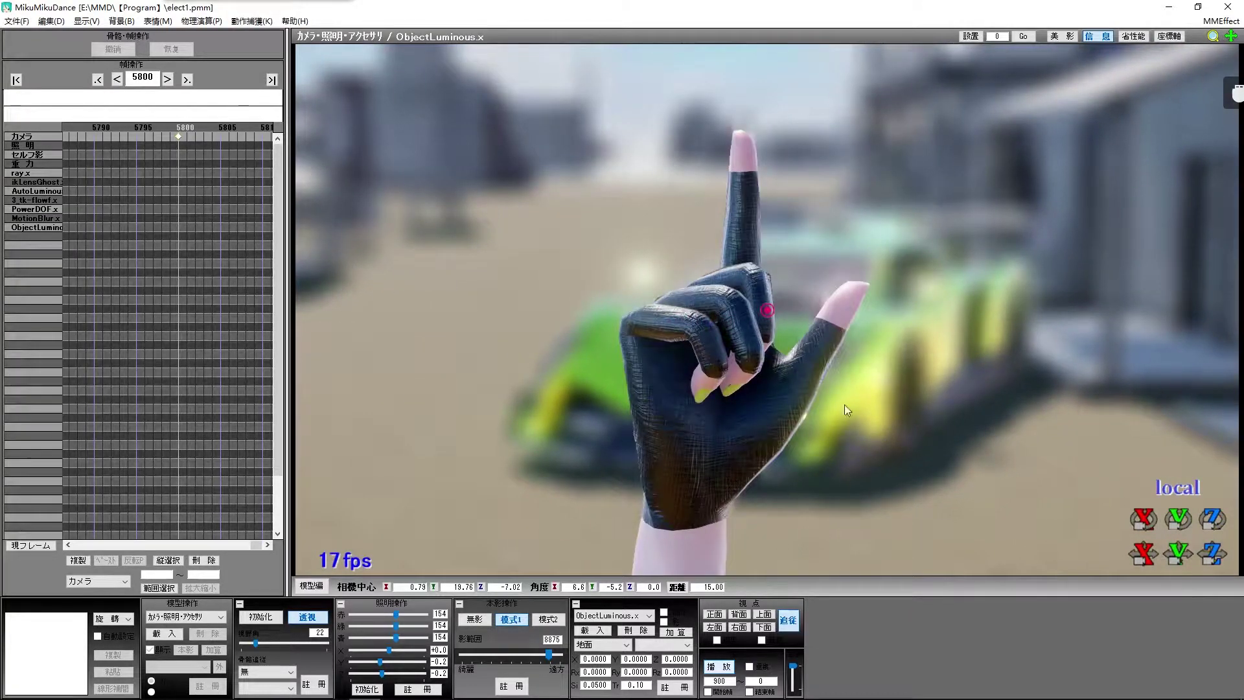
# Open the MMEffect effect file assignment dialog and show the MaterialMap assignments.
pyautogui.moveTo(718, 411); pyautogui.dragTo(775, 437, button='right')
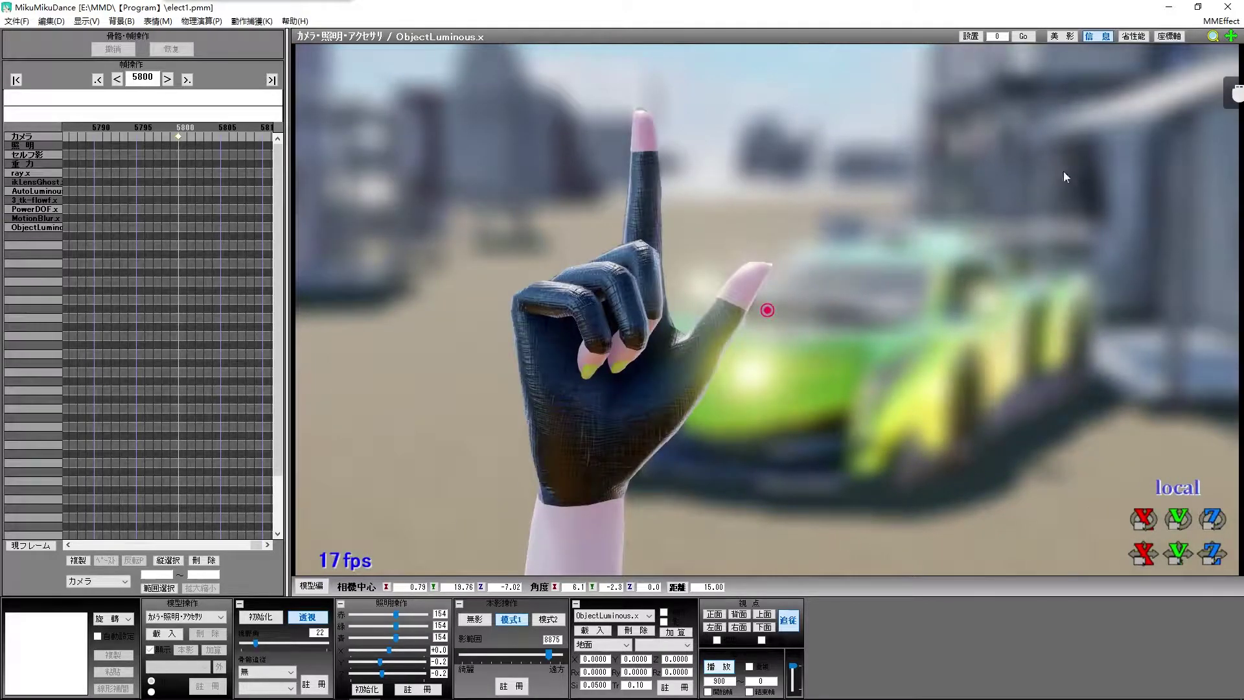
pyautogui.click(1216, 22)
pyautogui.click(1128, 32)
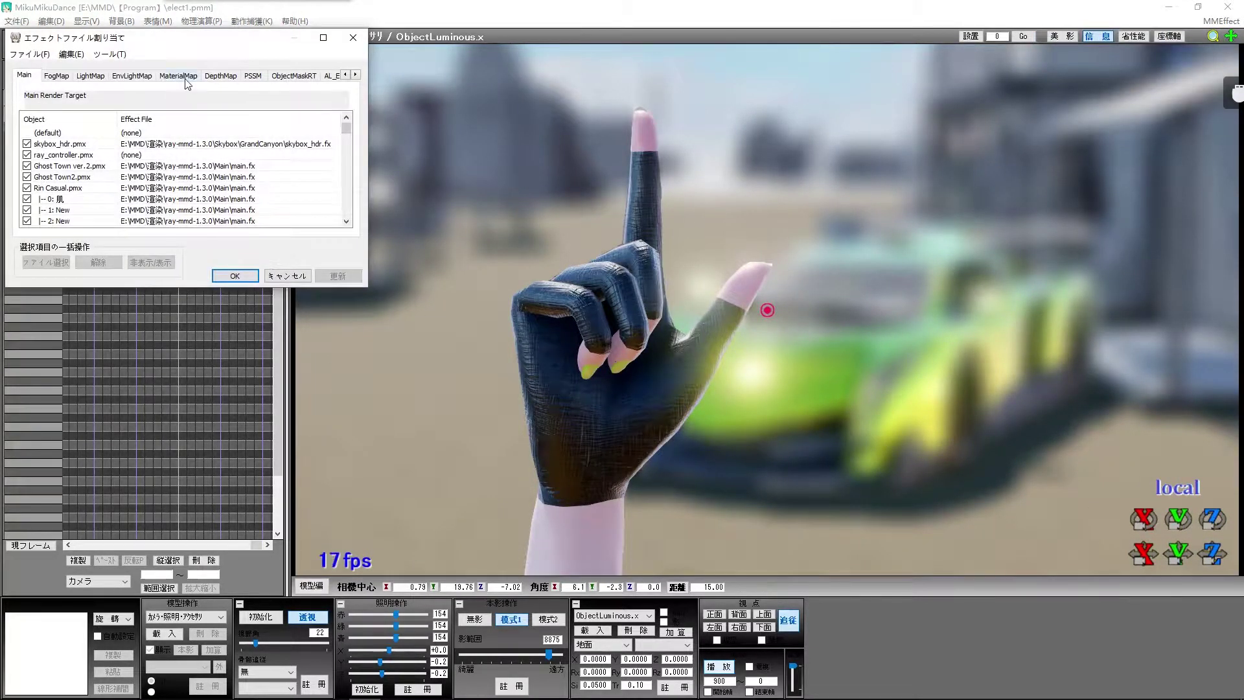
pyautogui.click(184, 76)
# Assign material_hair.fx from the ray-mmd Materials Hair folder to the character's hair01 through hair06 materials.
pyautogui.moveTo(344, 127); pyautogui.dragTo(467, 175)
pyautogui.moveTo(822, 350); pyautogui.dragTo(810, 301, button='middle')
pyautogui.moveTo(810, 300); pyautogui.dragTo(647, 169, button='right')
pyautogui.scroll(-5, 663, 336)
pyautogui.scroll(5, 666, 359)
pyautogui.moveTo(670, 368)
pyautogui.mouseDown(button='middle')
pyautogui.moveTo(663, 263)
pyautogui.moveTo(670, 372)
pyautogui.mouseUp(button='middle')
pyautogui.scroll(-5, 116, 202)
pyautogui.click(133, 198)
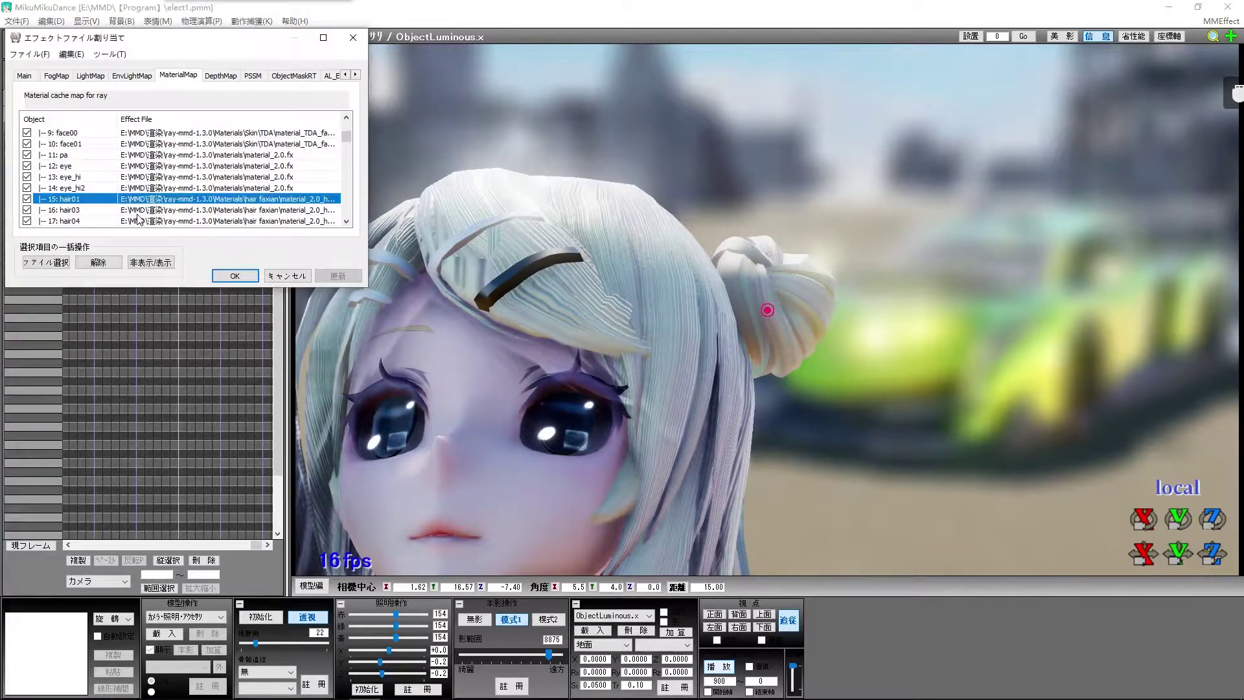
pyautogui.scroll(-2, 133, 198)
pyautogui.keyDown('shift'); pyautogui.click(97, 177); pyautogui.keyUp('shift')
pyautogui.click(46, 262)
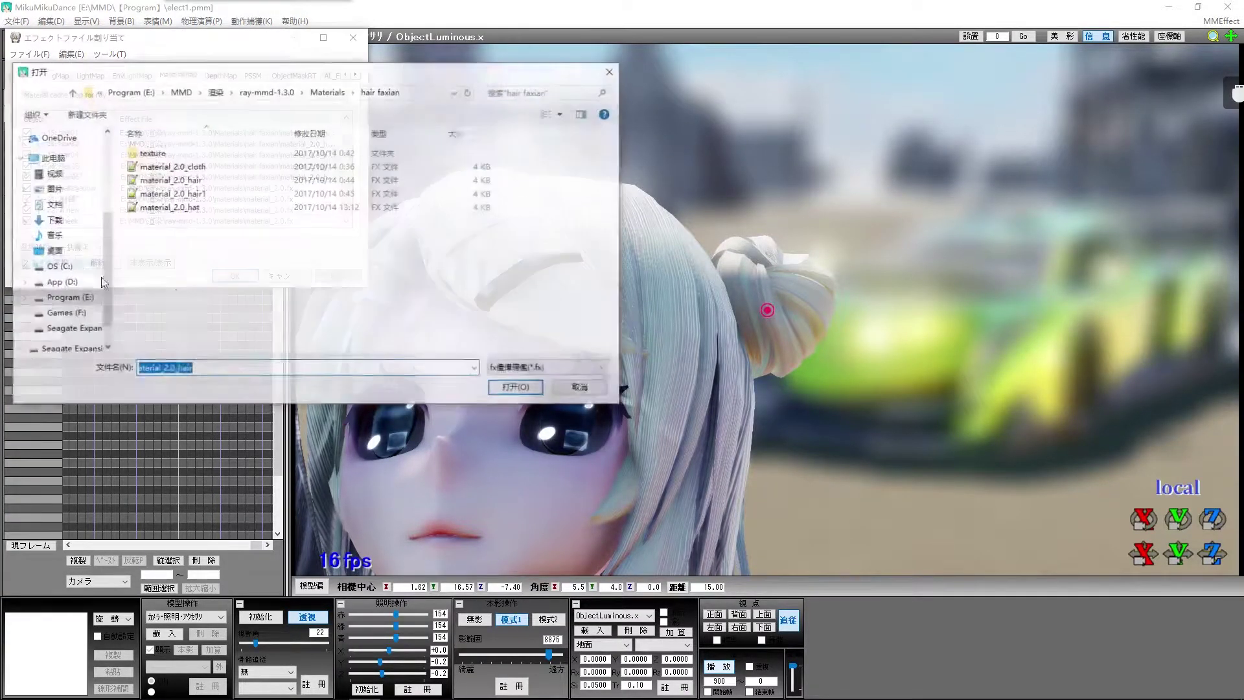
pyautogui.click(326, 92)
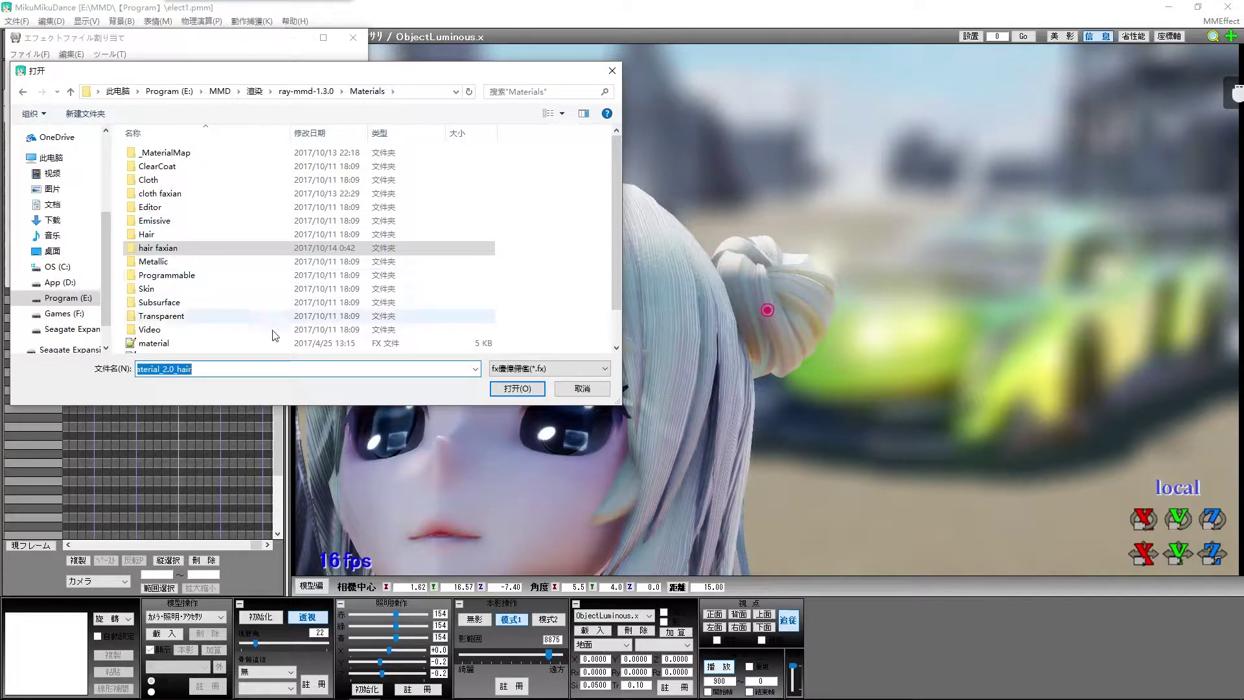
pyautogui.doubleClick(277, 234)
pyautogui.doubleClick(257, 154)
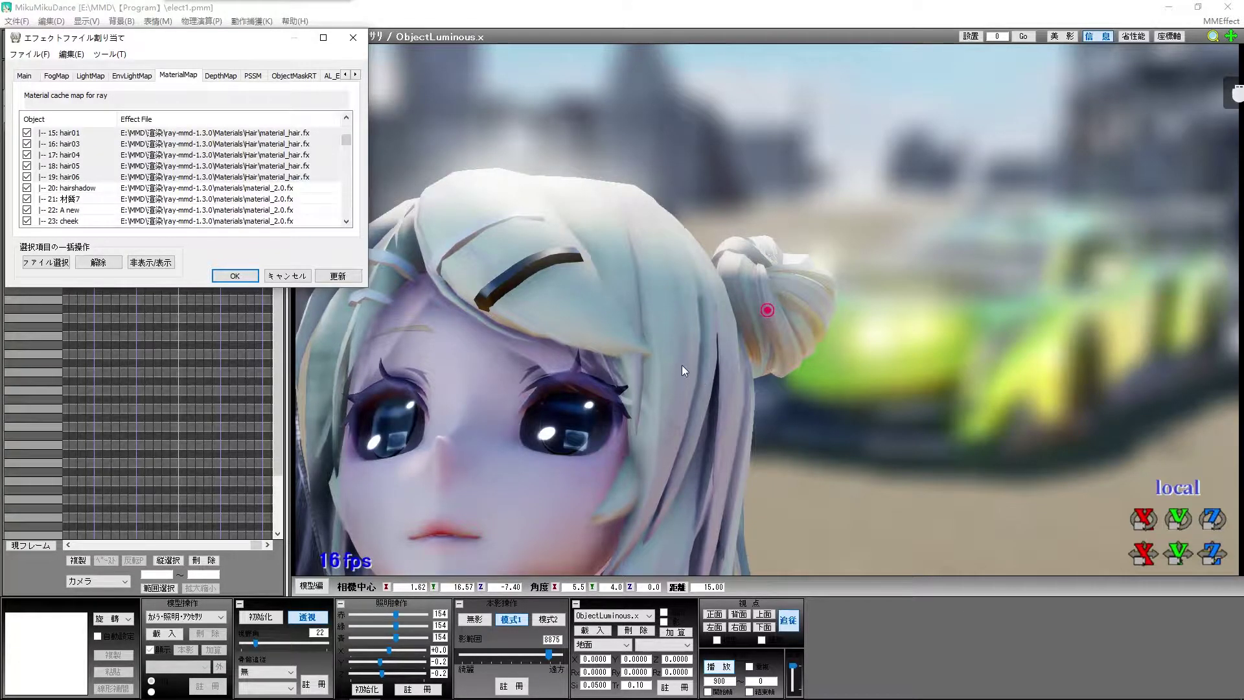
# Inspect the character's hair from different distances and angles with the plain hair material.
pyautogui.click(597, 270)
pyautogui.scroll(-2, 596, 270)
pyautogui.moveTo(596, 271); pyautogui.dragTo(617, 287, button='middle')
pyautogui.scroll(-2, 616, 287)
pyautogui.moveTo(771, 339); pyautogui.dragTo(759, 288, button='middle')
pyautogui.scroll(3, 773, 329)
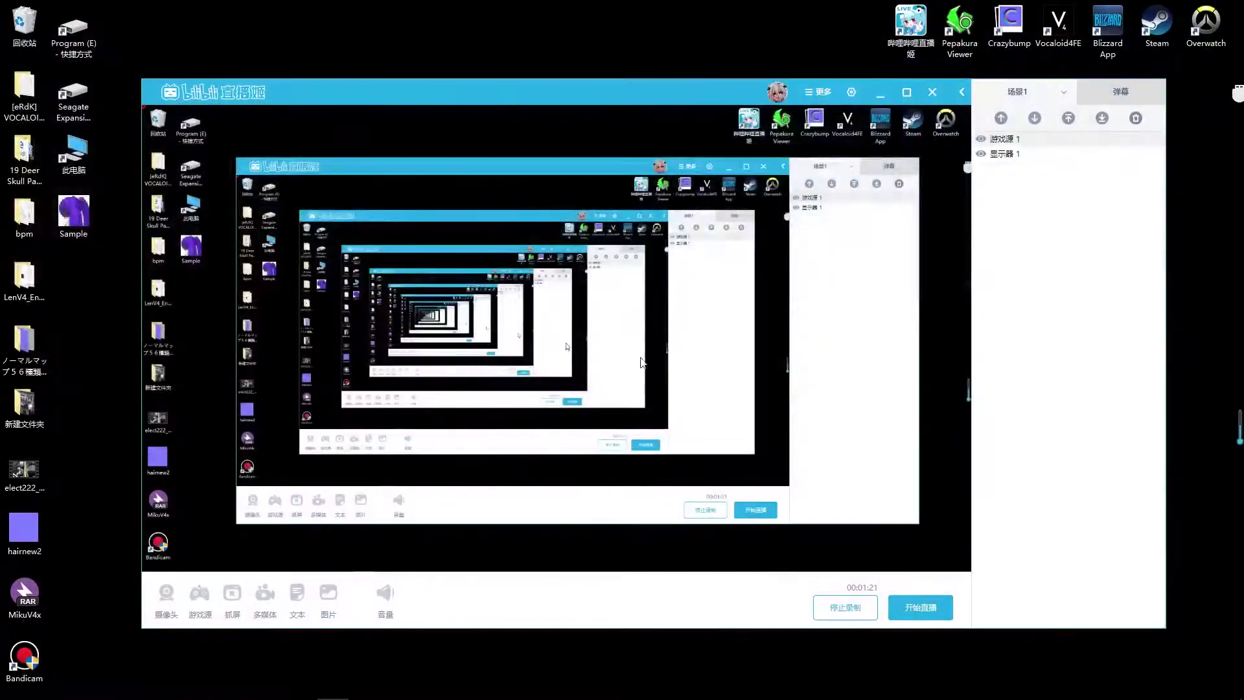
# Open the hairnew2 image on the desktop, examine the hair normal map, and close it.
pyautogui.moveTo(686, 90)
pyautogui.mouseDown()
pyautogui.moveTo(624, 87)
pyautogui.moveTo(692, 80)
pyautogui.moveTo(678, 81)
pyautogui.mouseUp()
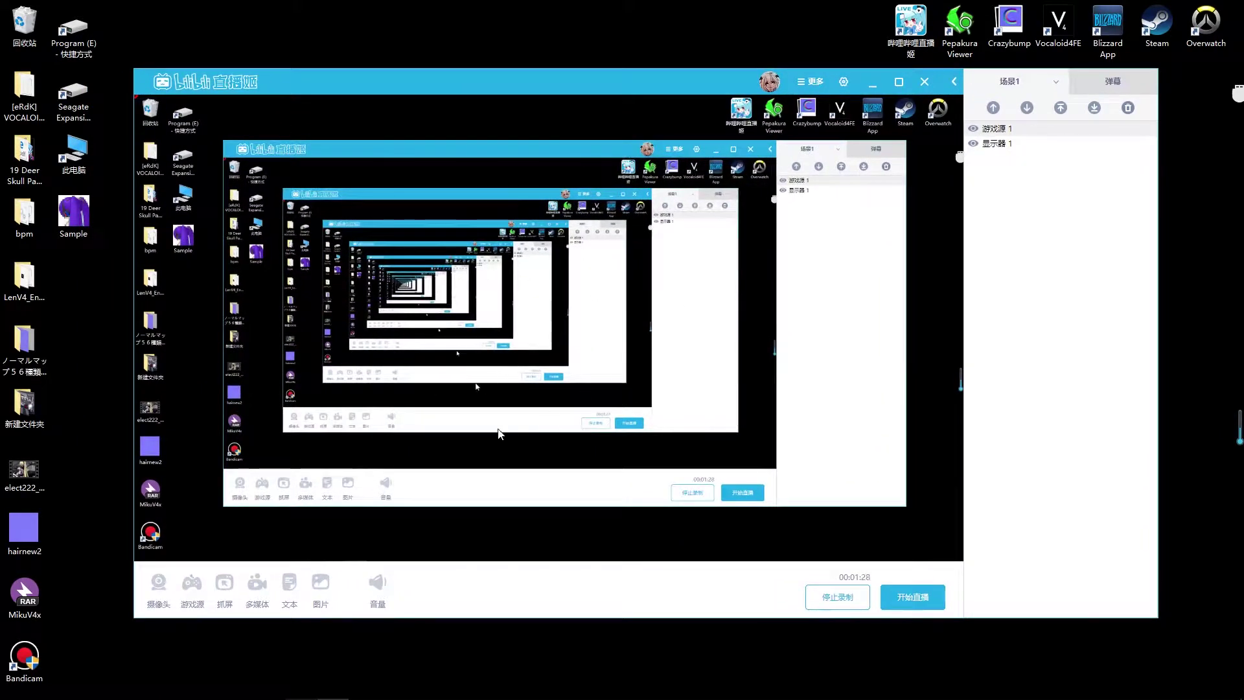
pyautogui.doubleClick(24, 528)
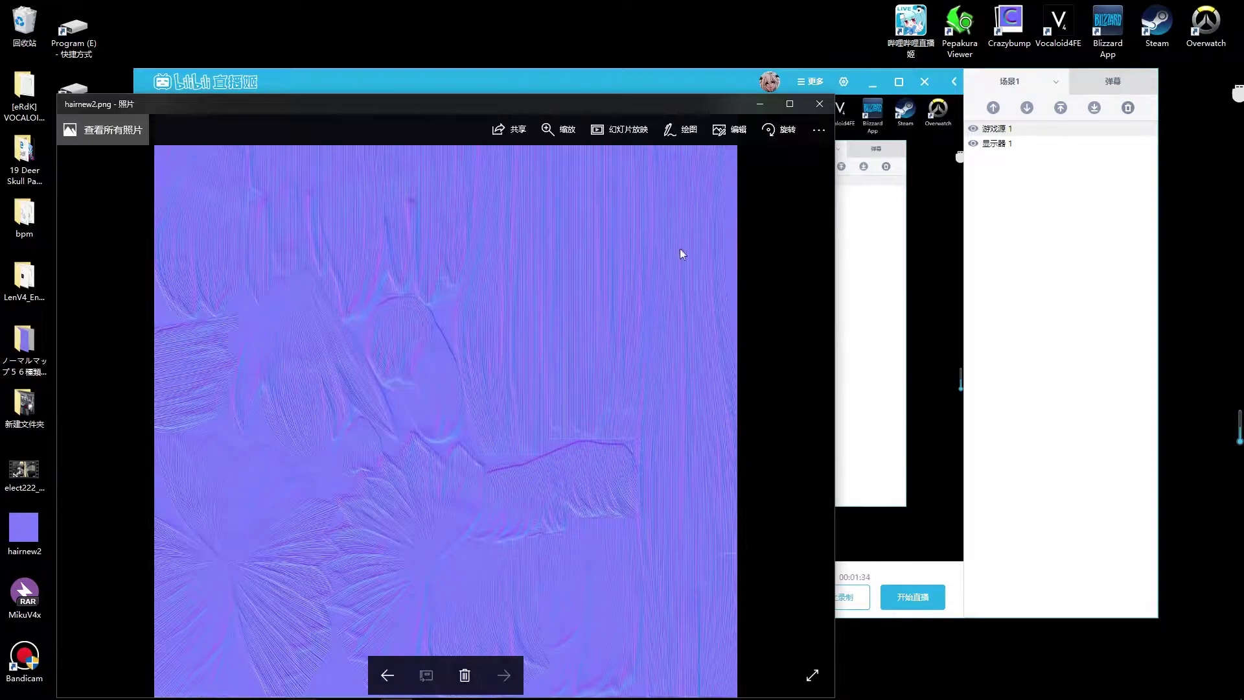
pyautogui.click(820, 103)
pyautogui.click(29, 530)
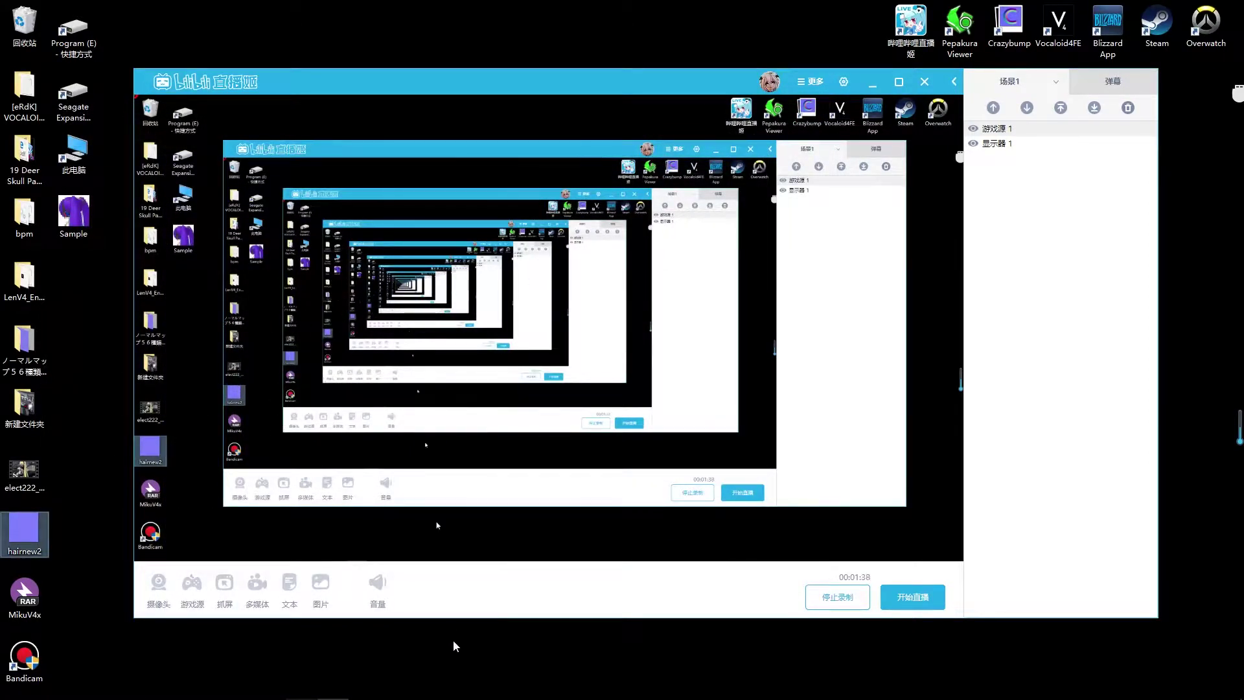
# Switch to Chrome to view the BowlRoll page of the ノーマルマップ56種類 normal map pack, and minimise the browser.
pyautogui.click(191, 686)
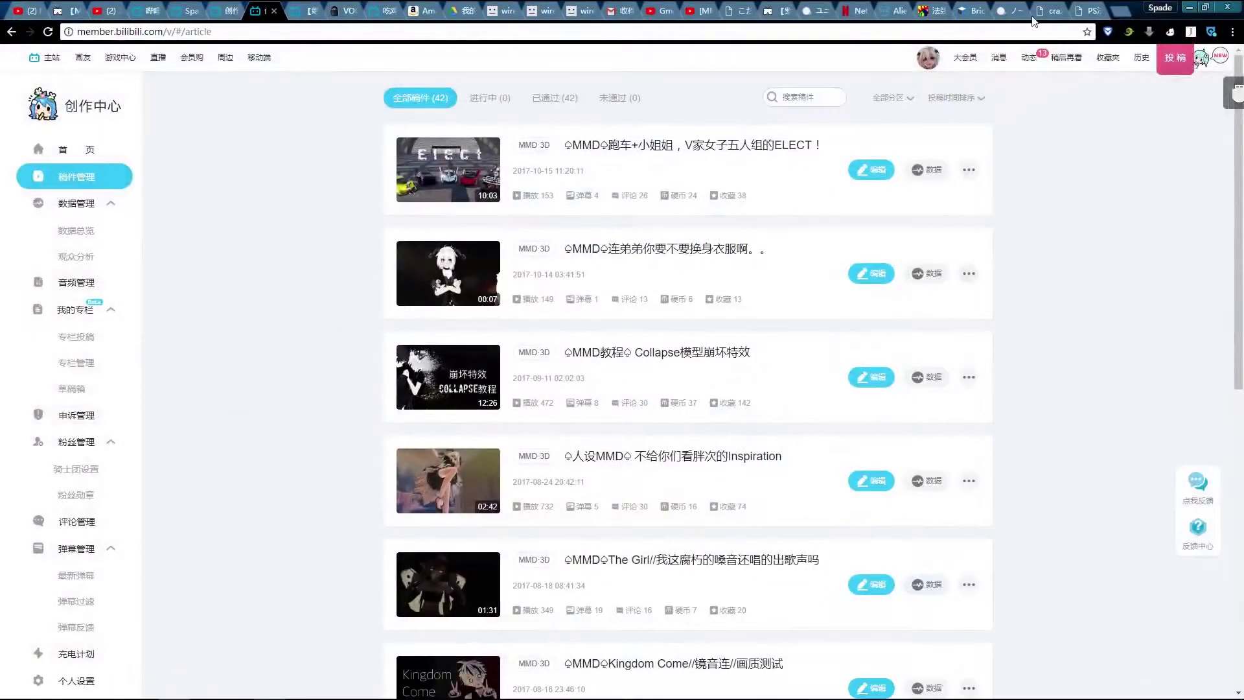
pyautogui.click(1007, 13)
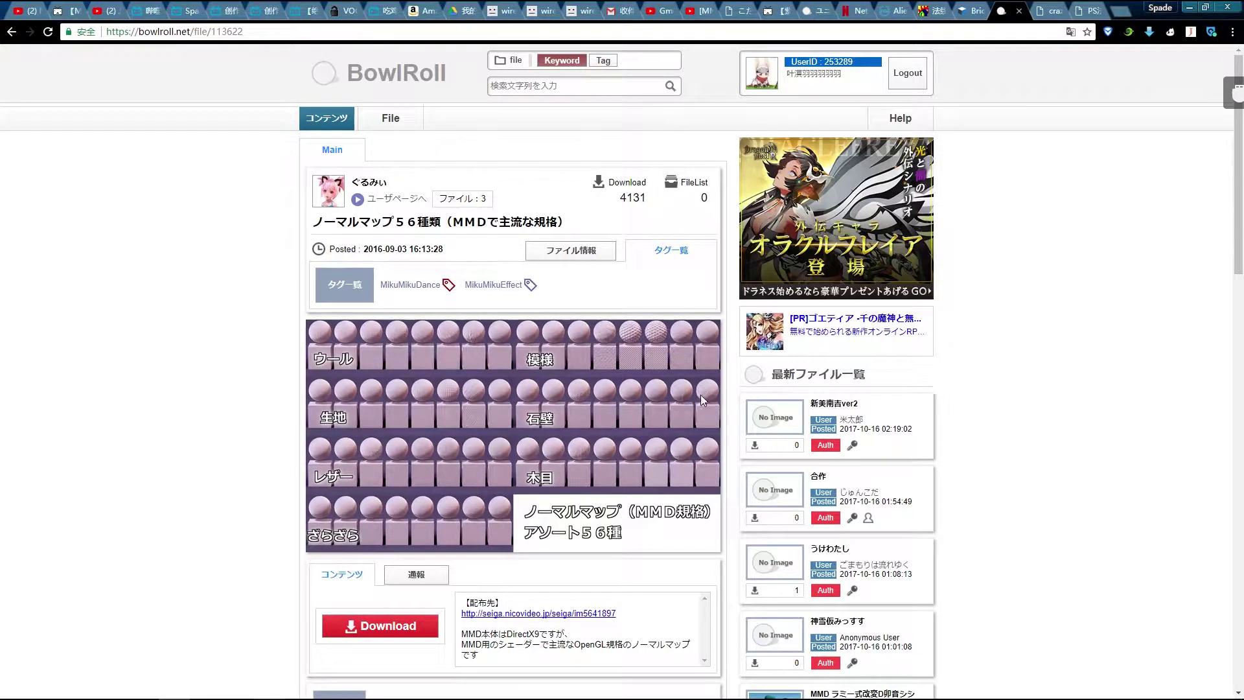
pyautogui.click(1191, 8)
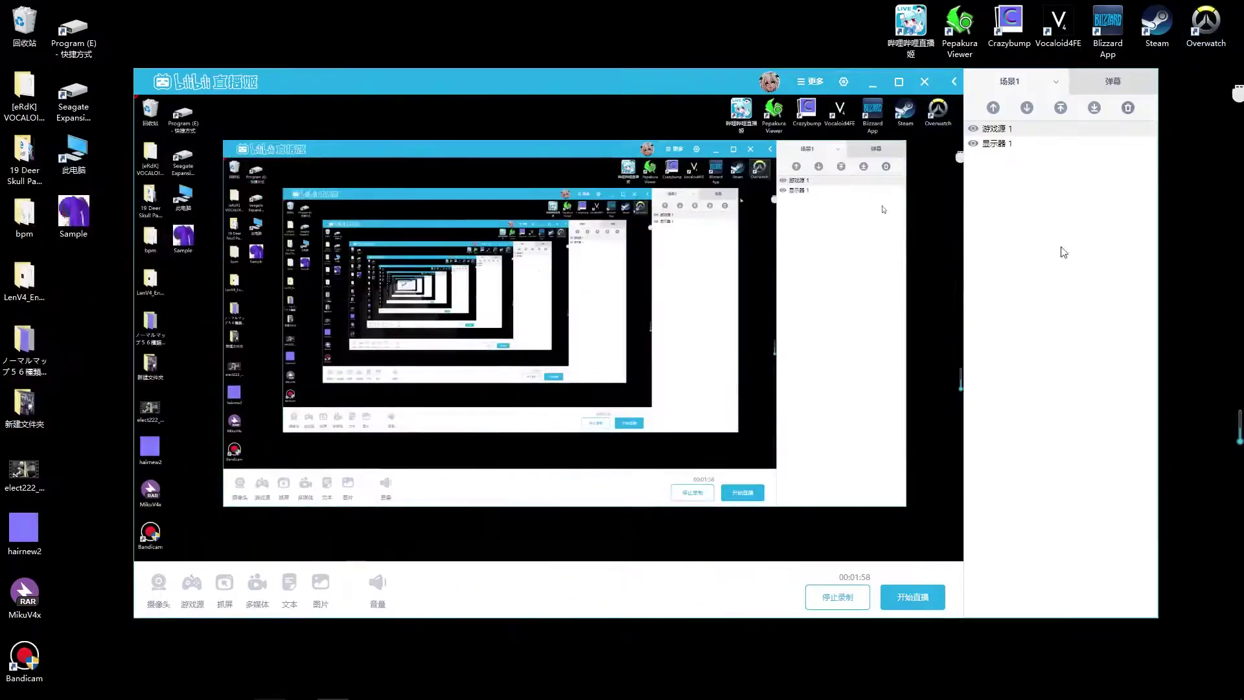
# Browse the ノーマルマップ56種類 folder on the desktop and examine the sample sheet 見本A-SET before putting both away.
pyautogui.doubleClick(18, 353)
pyautogui.scroll(-5, 534, 535)
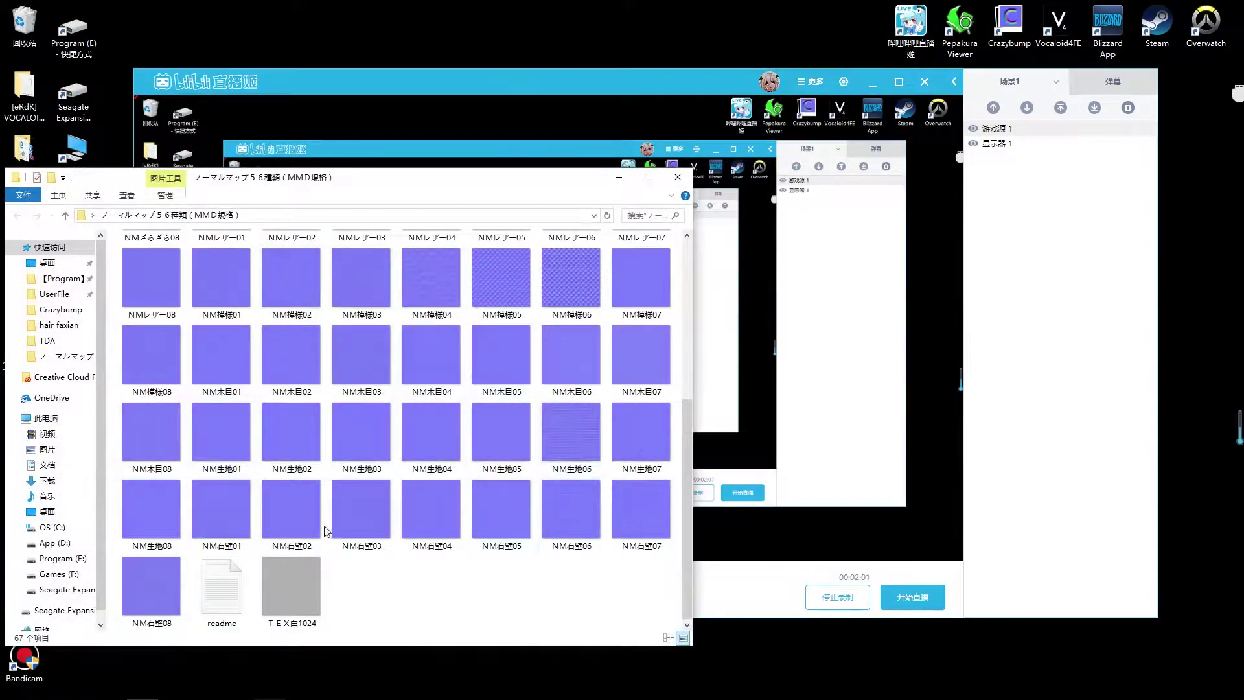
pyautogui.scroll(5, 531, 493)
pyautogui.doubleClick(642, 276)
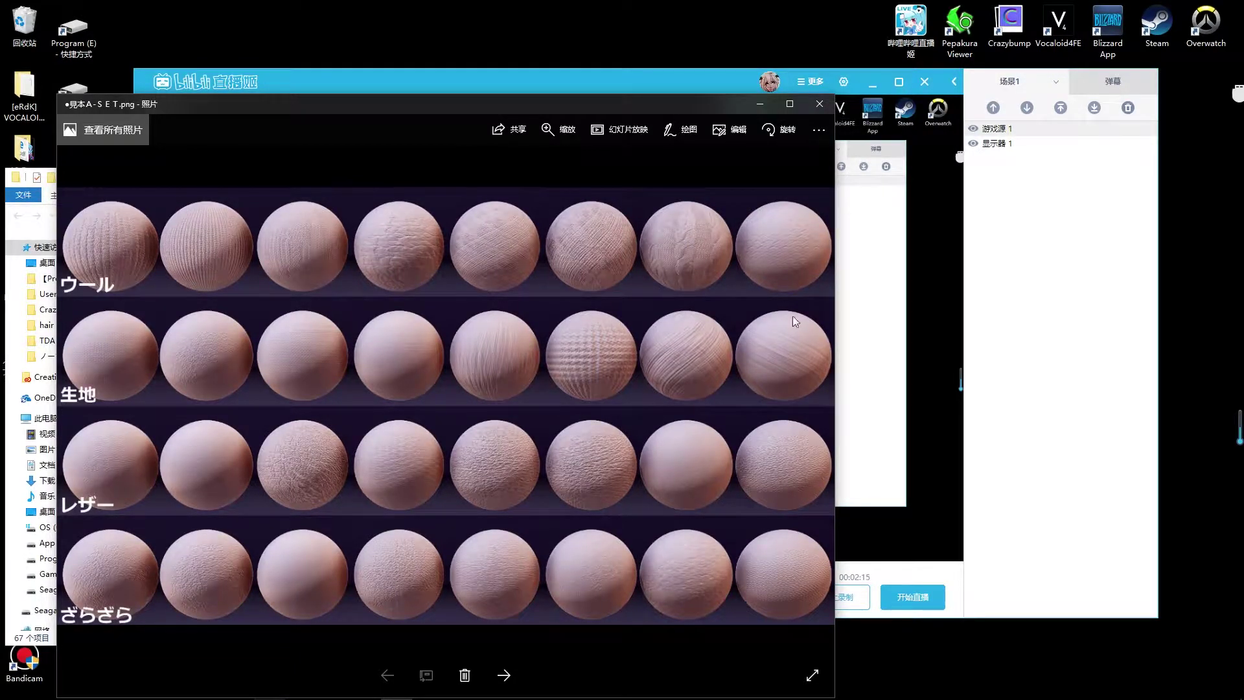
pyautogui.click(819, 109)
pyautogui.moveTo(452, 183); pyautogui.dragTo(544, 218)
pyautogui.click(711, 214)
# Review the hairnew2 normal map image and the BowlRoll normal map page in Chrome once more, leaving the desktop clear.
pyautogui.doubleClick(24, 530)
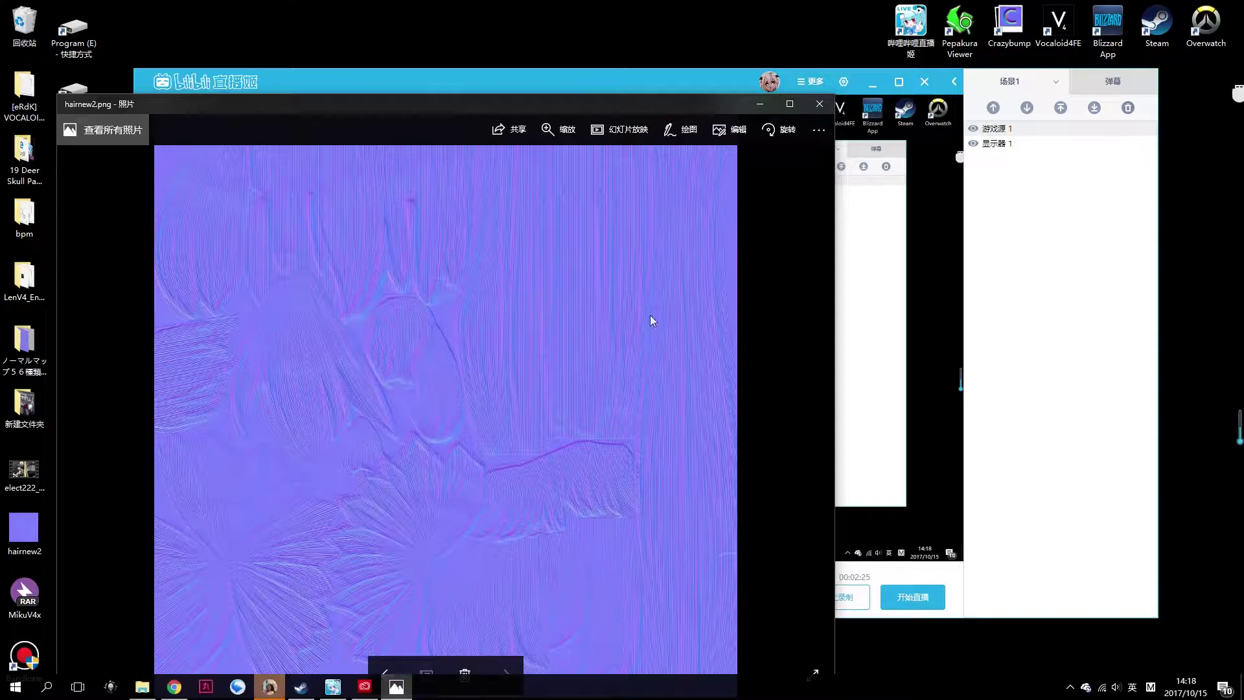
pyautogui.moveTo(605, 99); pyautogui.dragTo(603, 96)
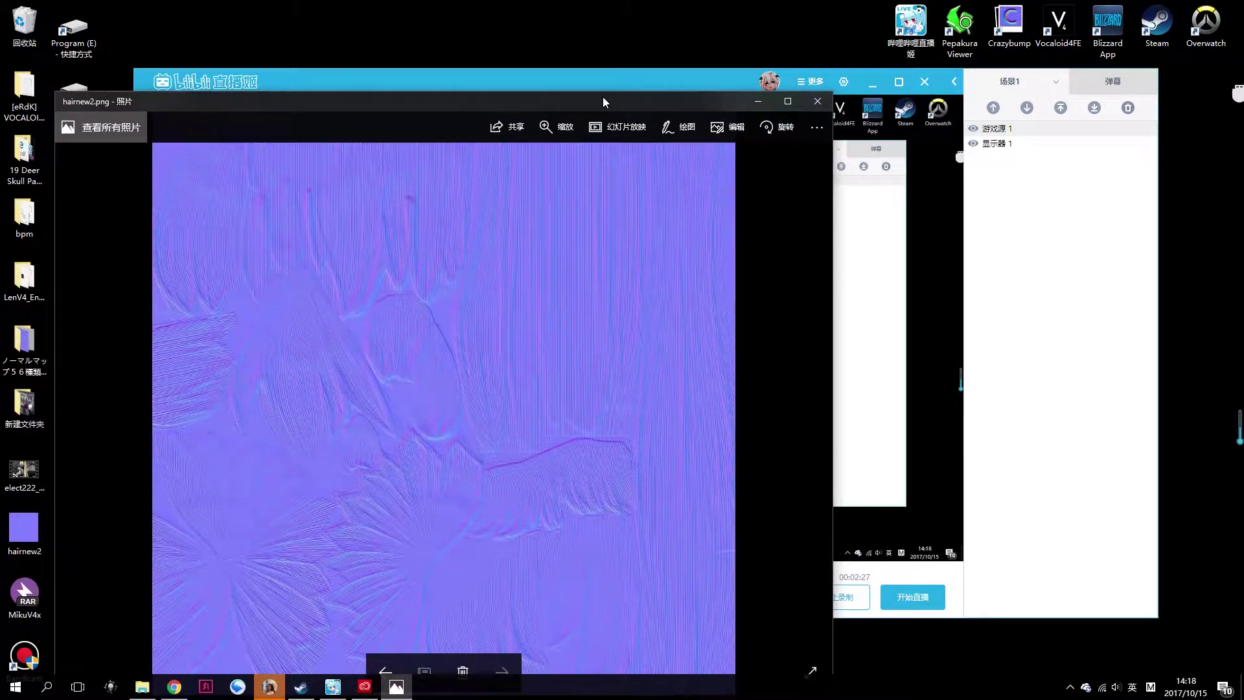
pyautogui.click(820, 102)
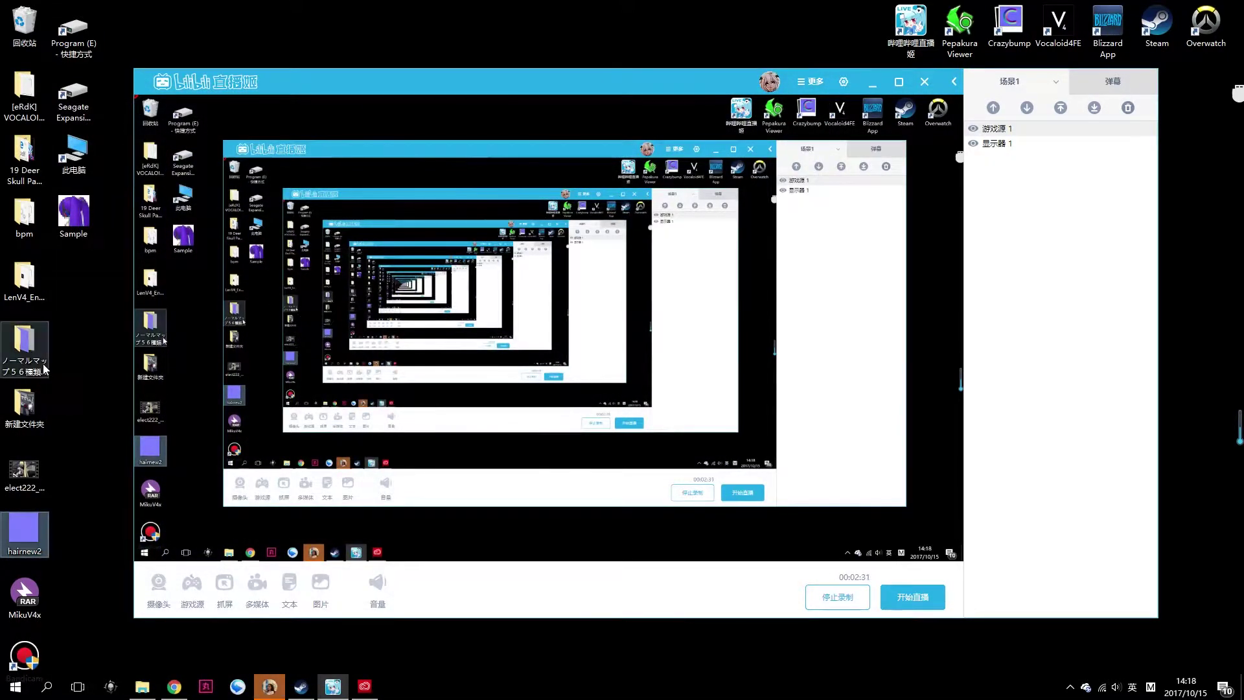
pyautogui.click(173, 687)
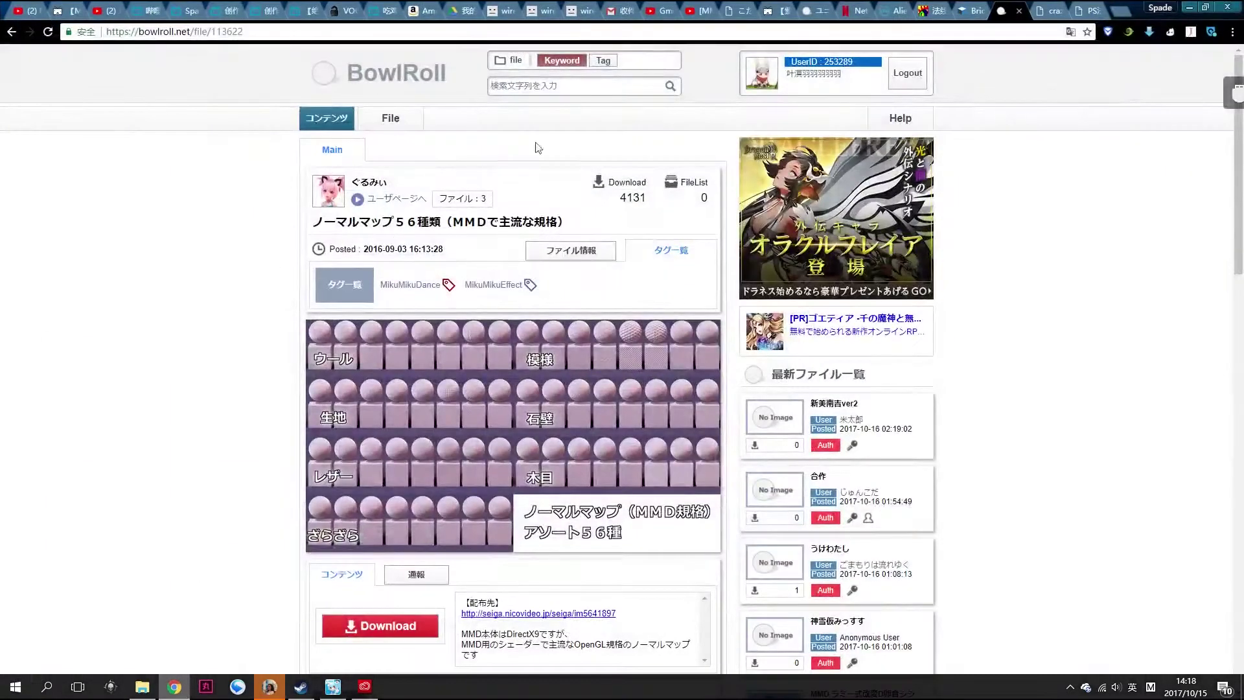
pyautogui.click(1190, 8)
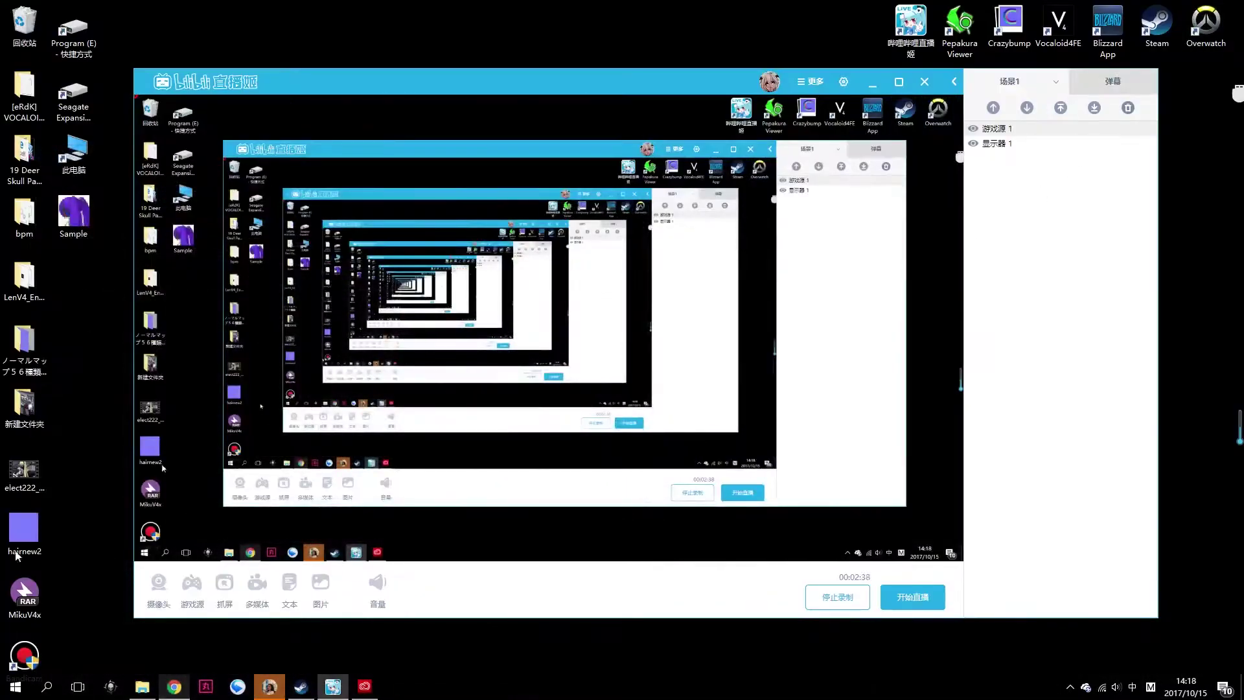
# Switch to File Explorer and open the Materials folder of ray-mmd-1.3.0, found under MMD\渲染 on Program (E:).
pyautogui.click(156, 688)
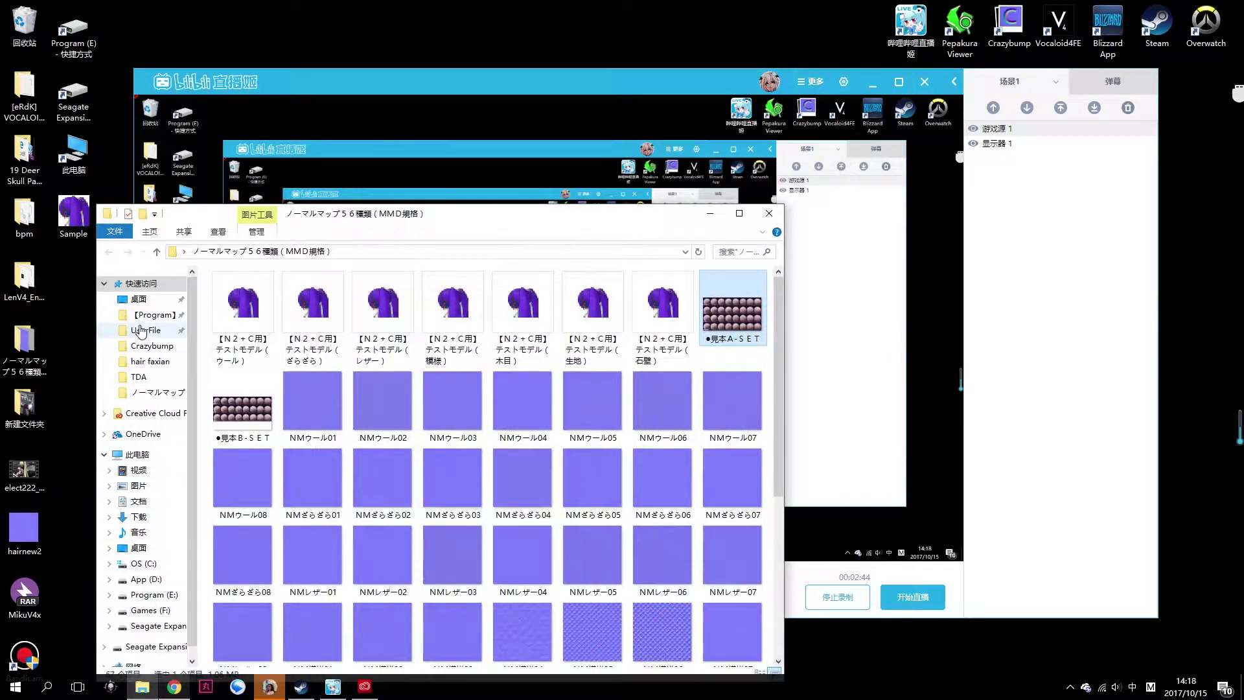
pyautogui.click(158, 595)
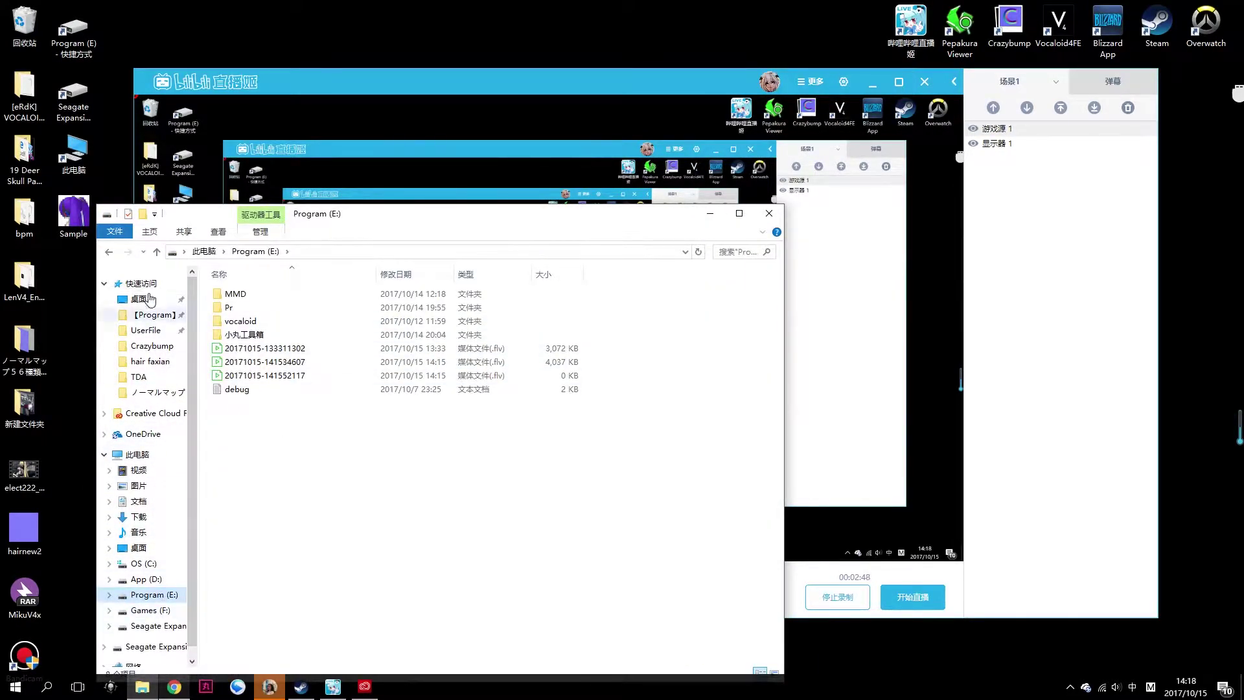
pyautogui.click(154, 315)
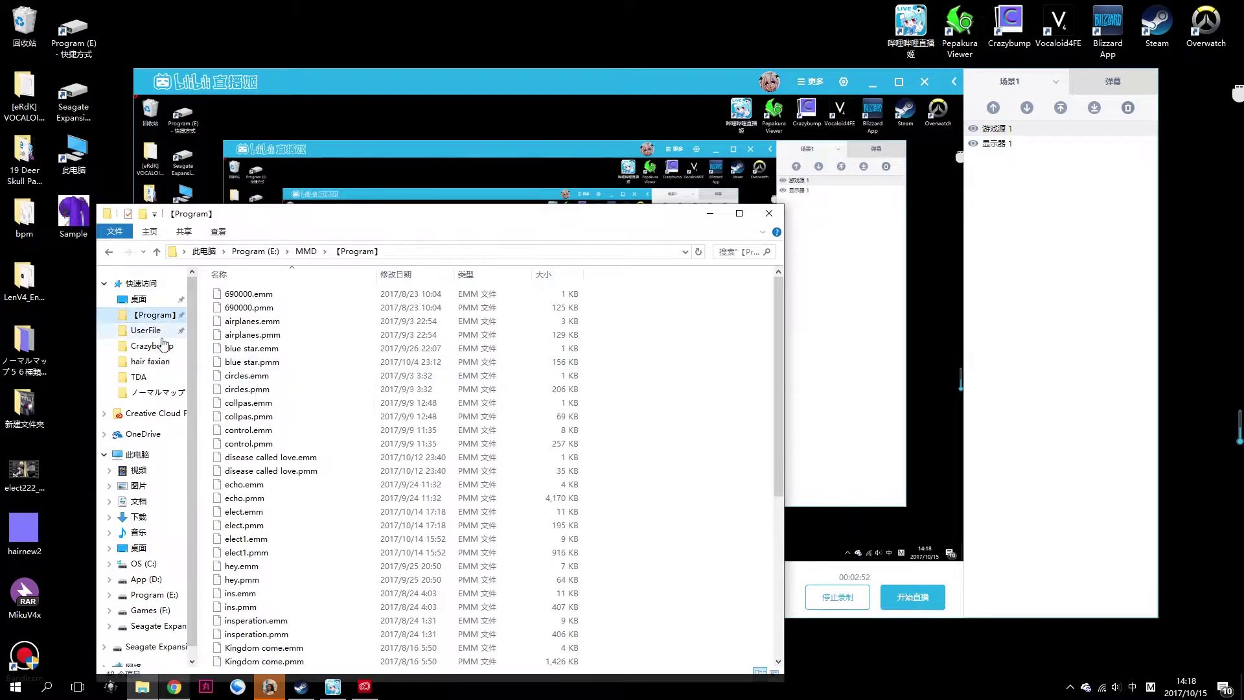
pyautogui.click(306, 252)
pyautogui.doubleClick(324, 526)
pyautogui.scroll(-3, 339, 492)
pyautogui.doubleClick(341, 568)
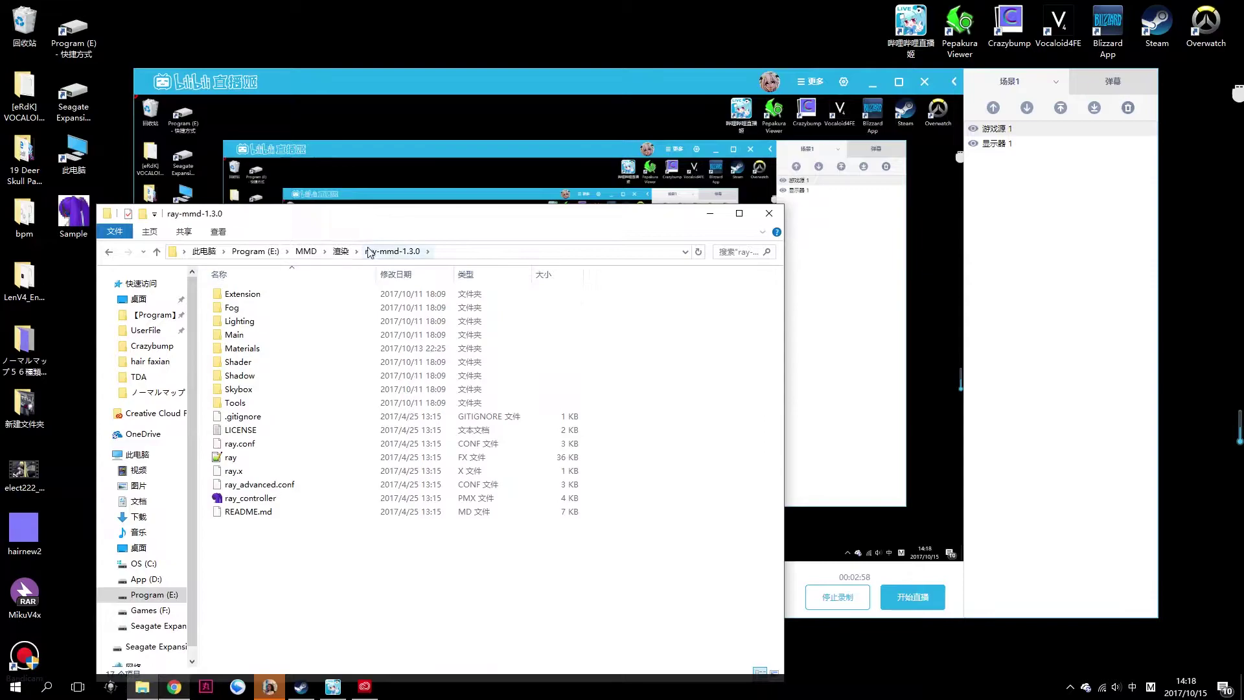
pyautogui.moveTo(525, 216); pyautogui.dragTo(765, 139)
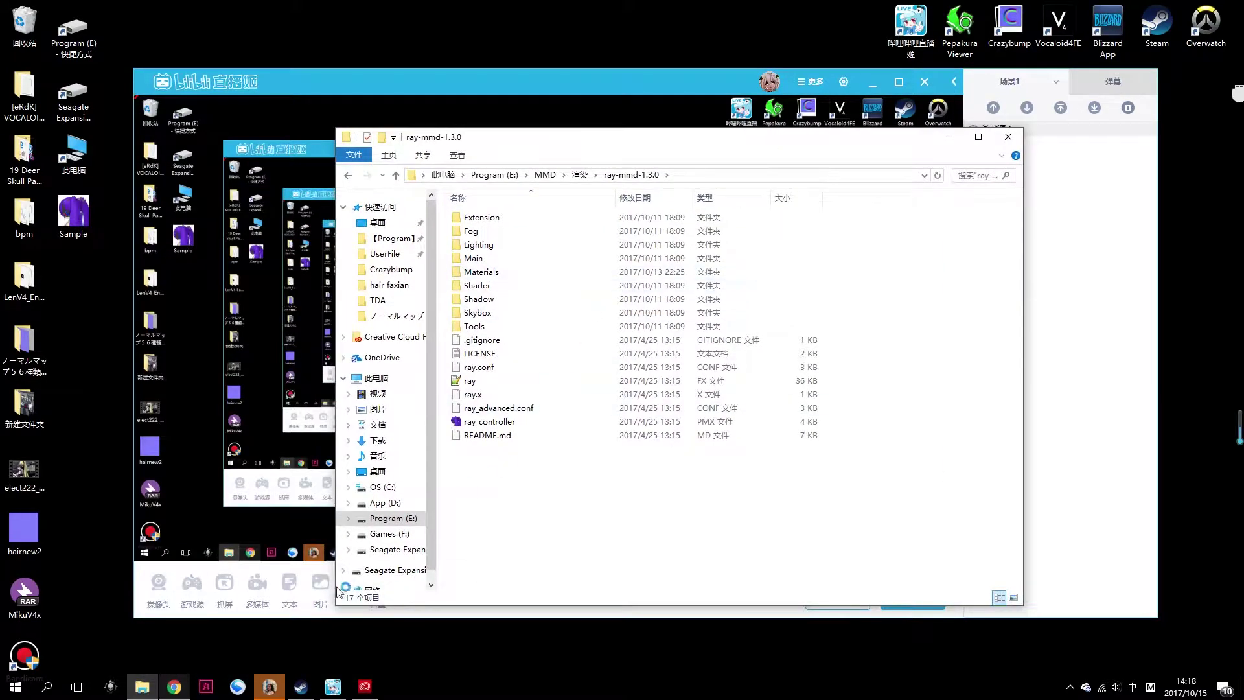
pyautogui.click(271, 687)
pyautogui.click(273, 692)
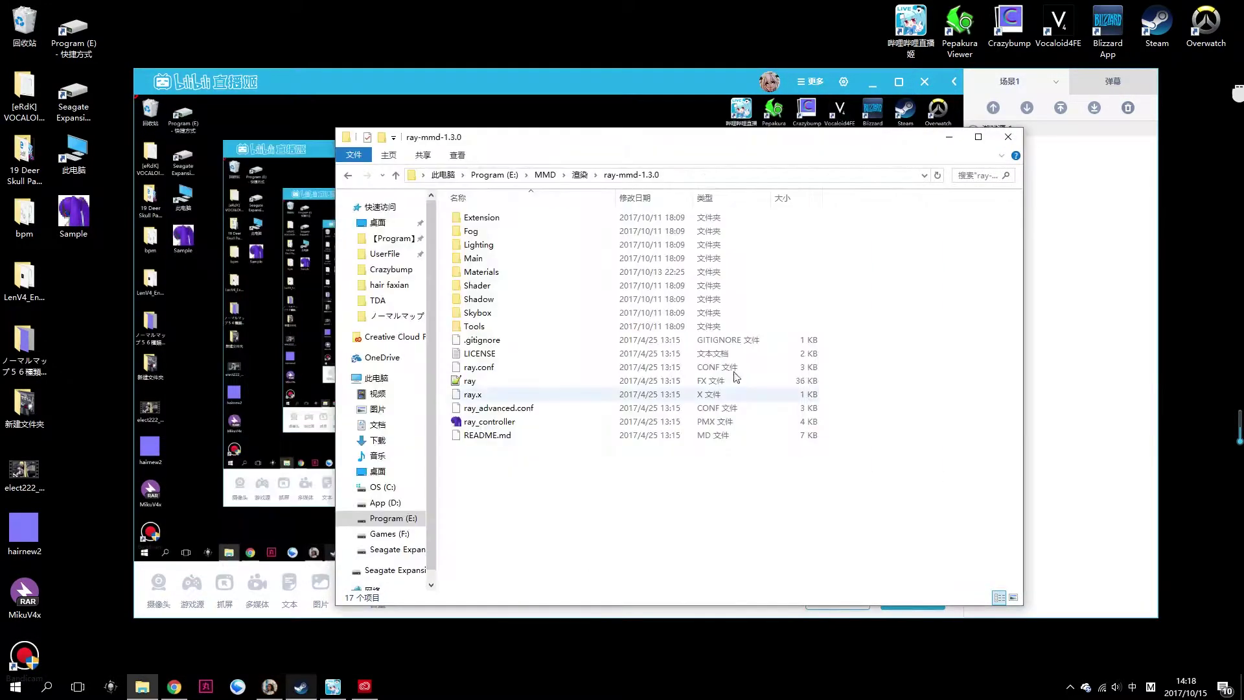
pyautogui.moveTo(693, 144); pyautogui.dragTo(592, 179)
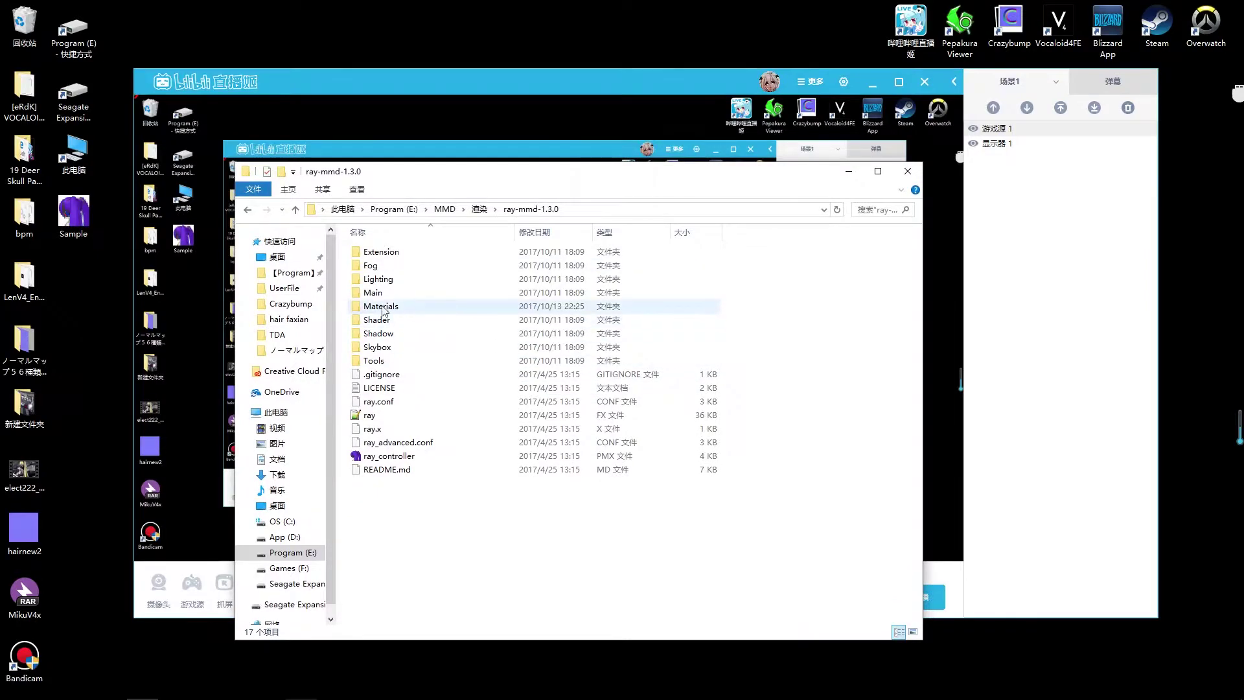
pyautogui.doubleClick(437, 306)
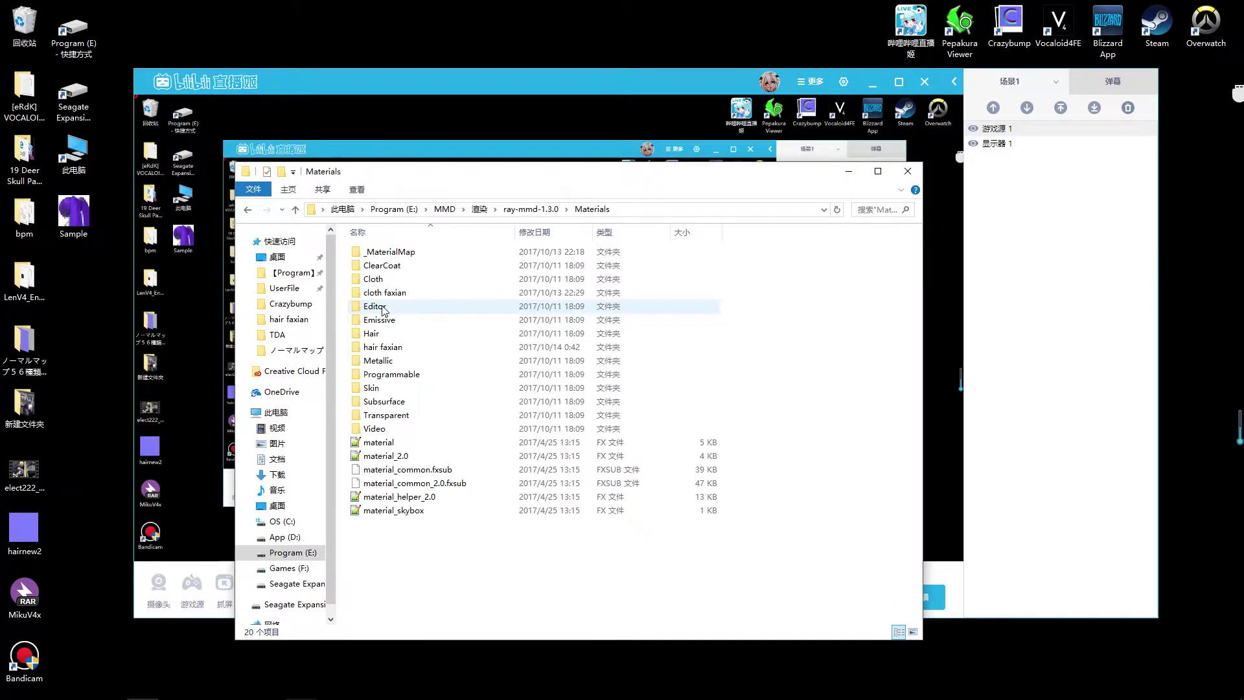
# Create a new folder named "normal map" in the Materials folder.
pyautogui.click(393, 455)
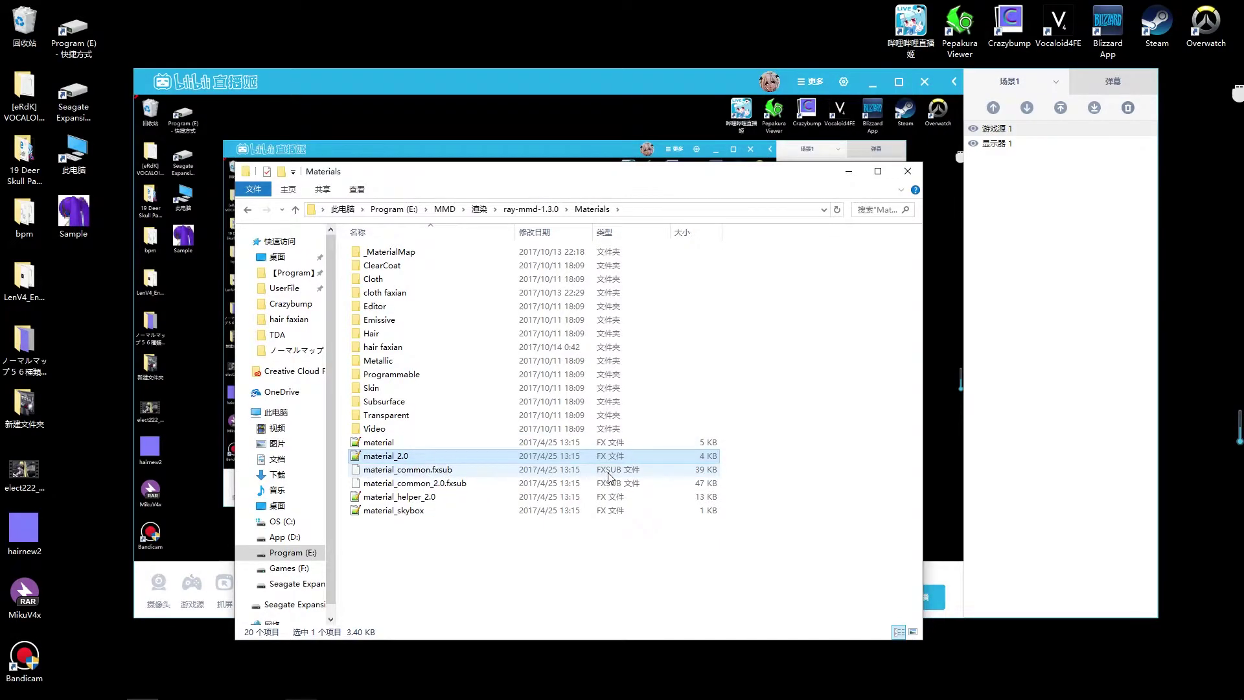
pyautogui.rightClick(409, 559)
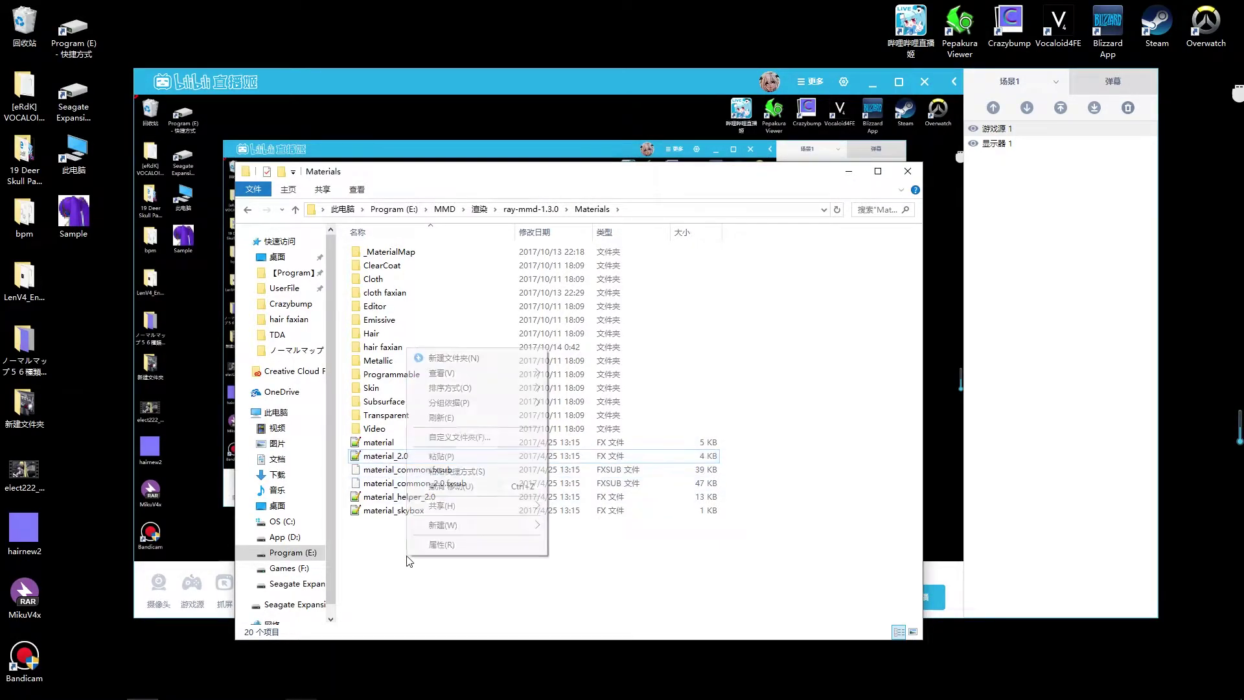
pyautogui.click(479, 359)
pyautogui.write('no')
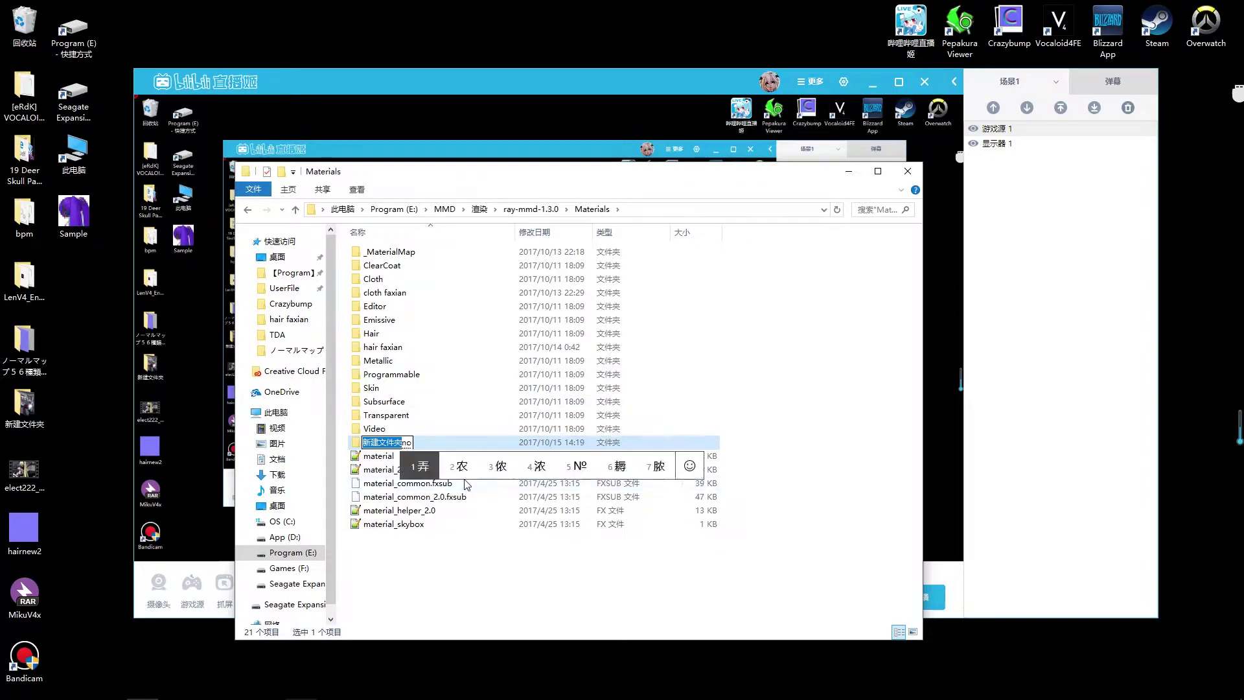
pyautogui.write('rmal map')
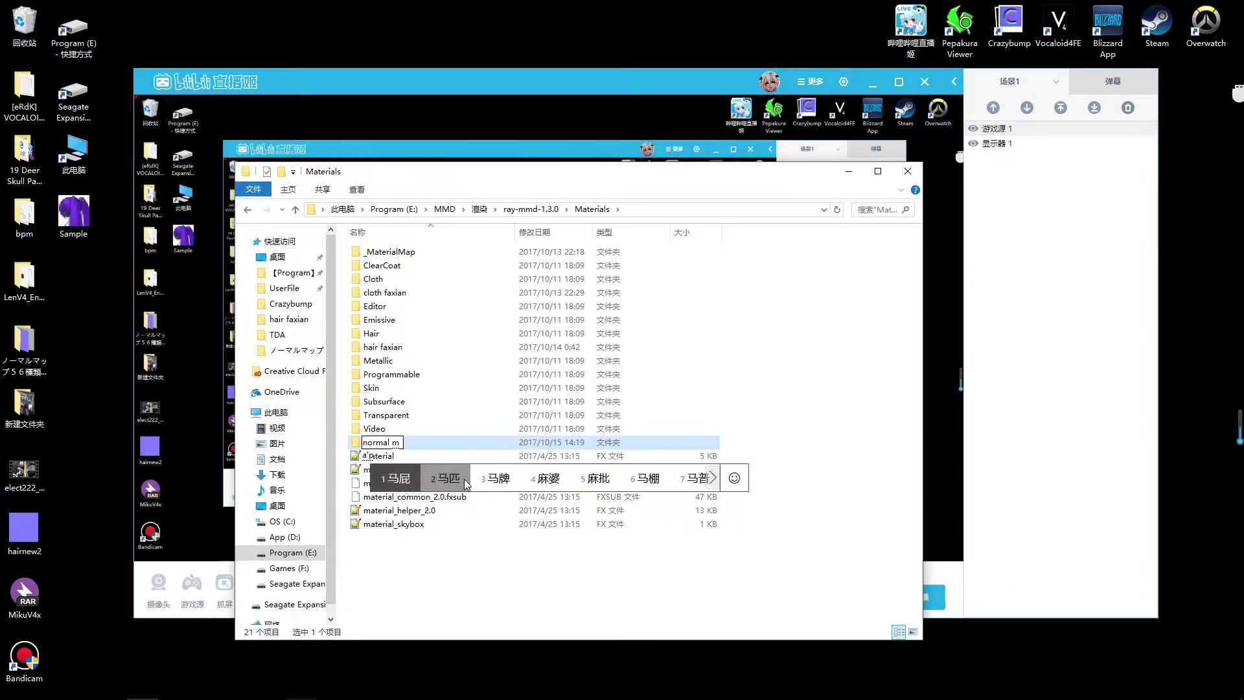
pyautogui.press('Return')
pyautogui.click(450, 541)
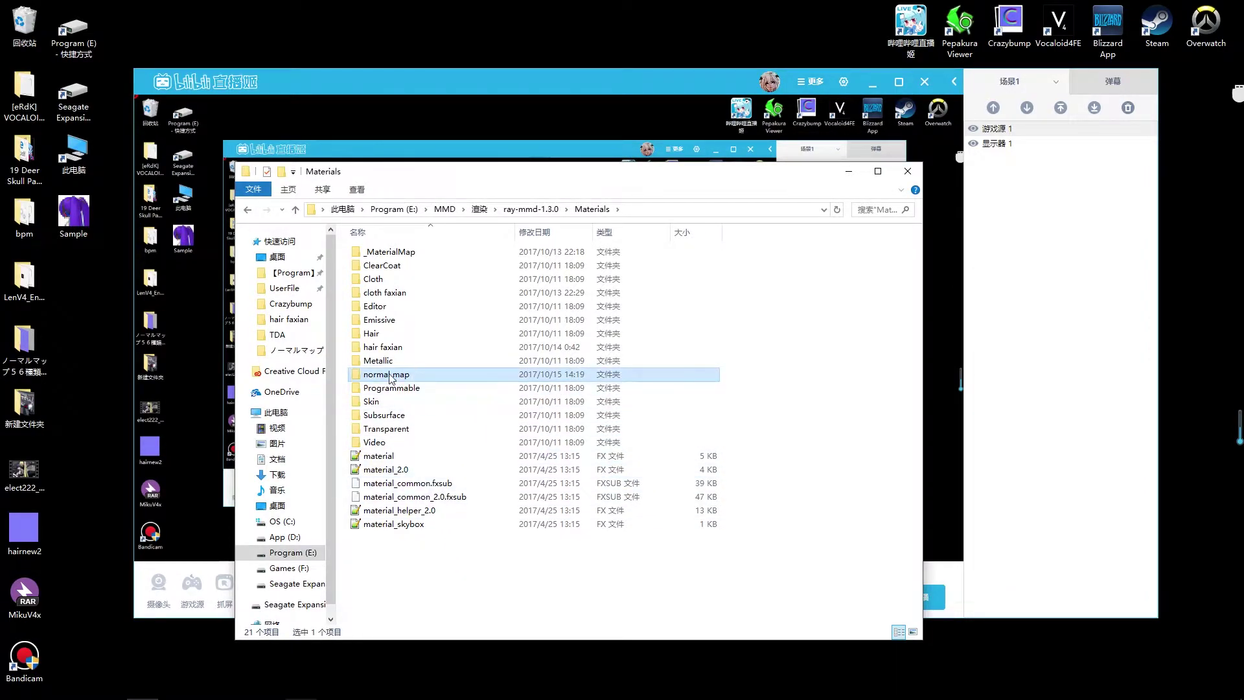
# Copy material_2.0 and material_common_2.0.fxsub from the Materials folder into its normal map subfolder.
pyautogui.click(422, 473)
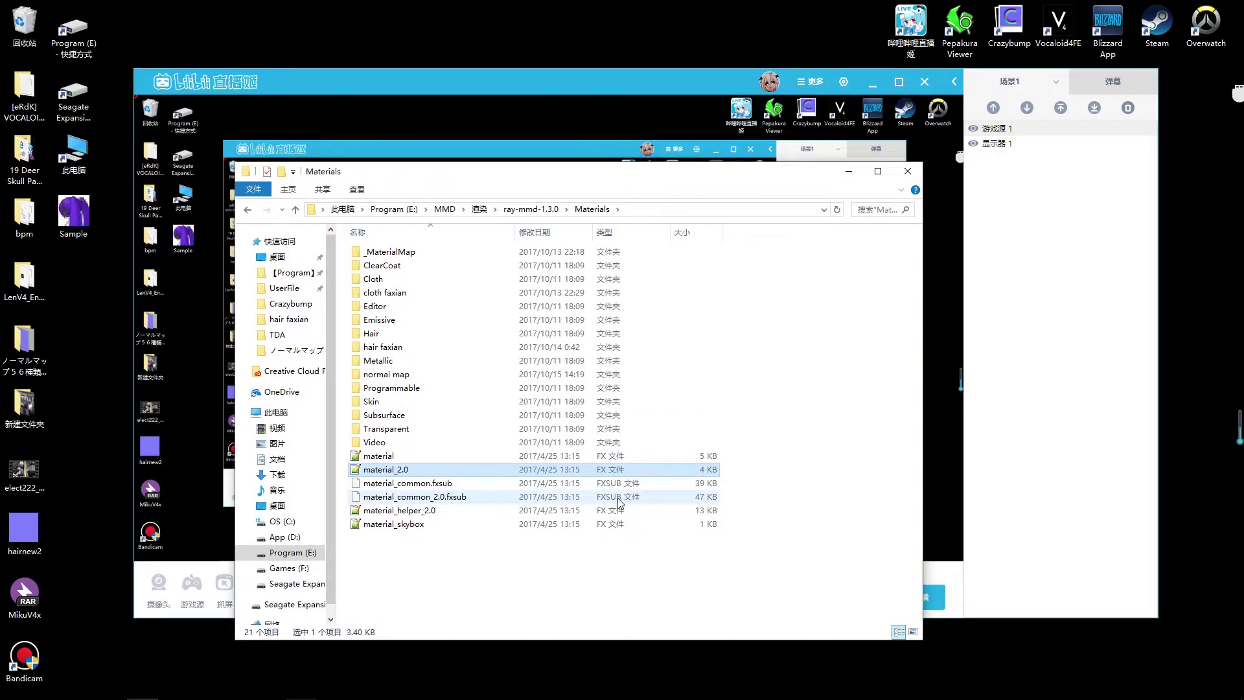
pyautogui.keyDown('ctrl'); pyautogui.click(405, 497); pyautogui.keyUp('ctrl')
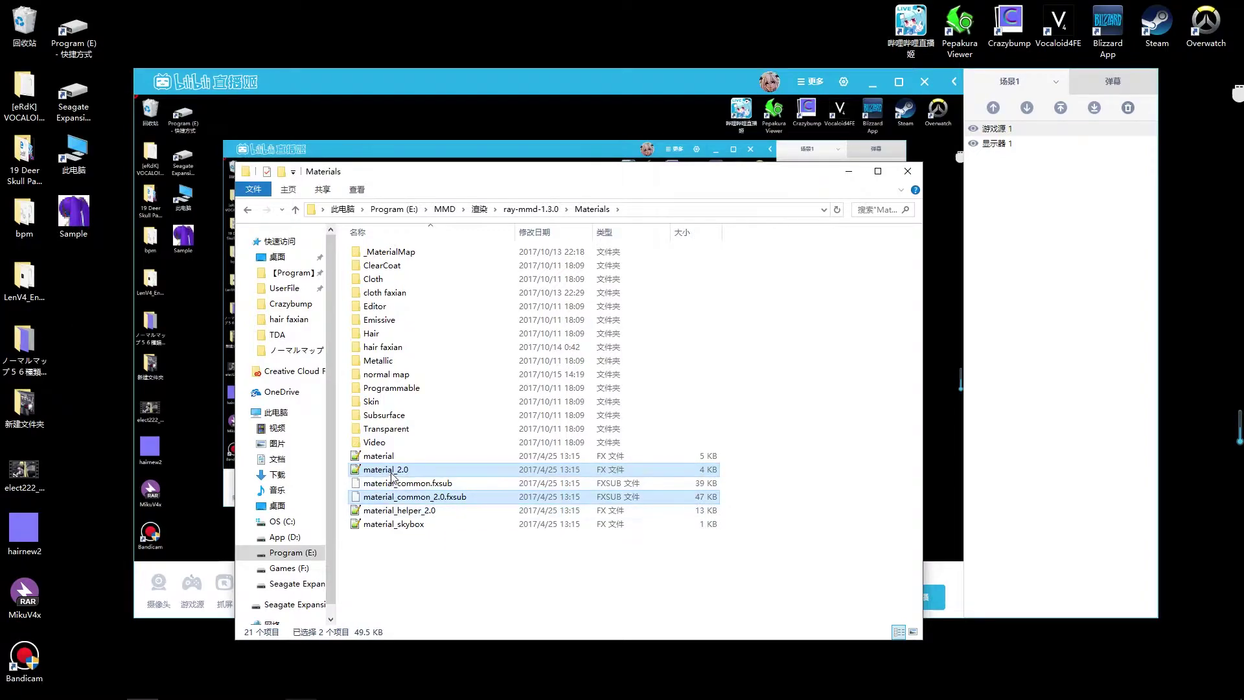
pyautogui.moveTo(393, 475)
pyautogui.mouseDown()
pyautogui.moveTo(425, 476)
pyautogui.moveTo(444, 375)
pyautogui.moveTo(425, 383)
pyautogui.moveTo(396, 470)
pyautogui.mouseUp()
pyautogui.rightClick(394, 469)
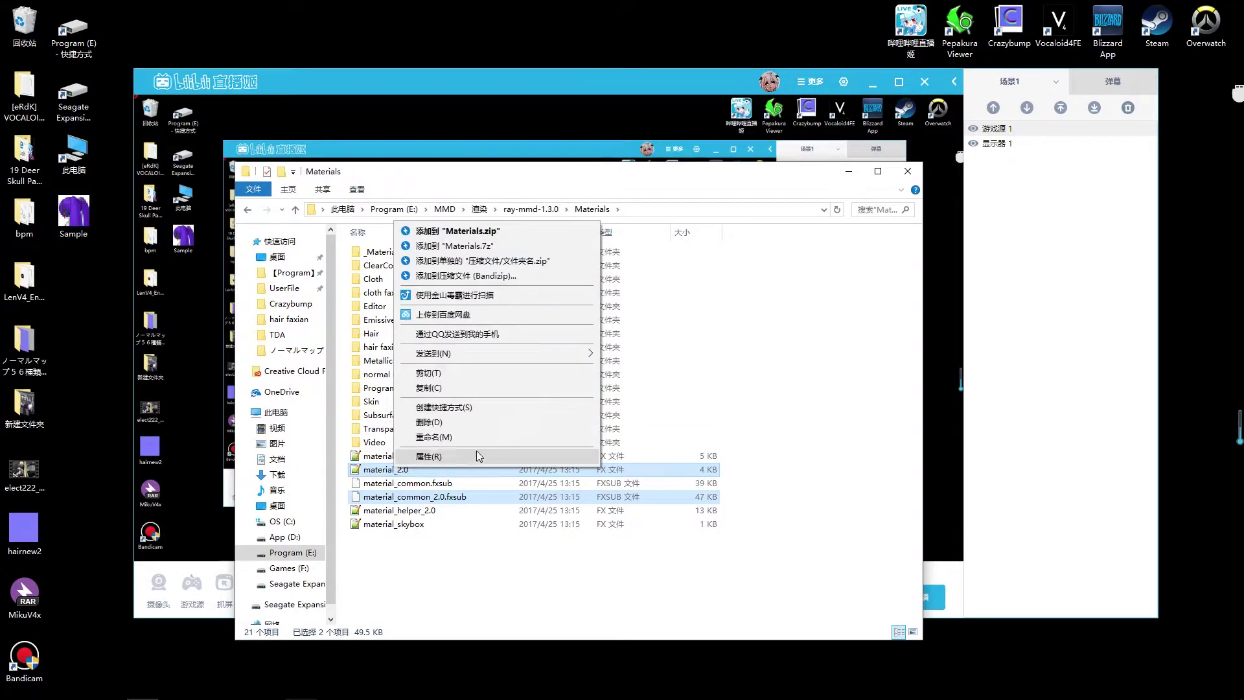
pyautogui.click(442, 390)
pyautogui.doubleClick(414, 374)
pyautogui.rightClick(433, 309)
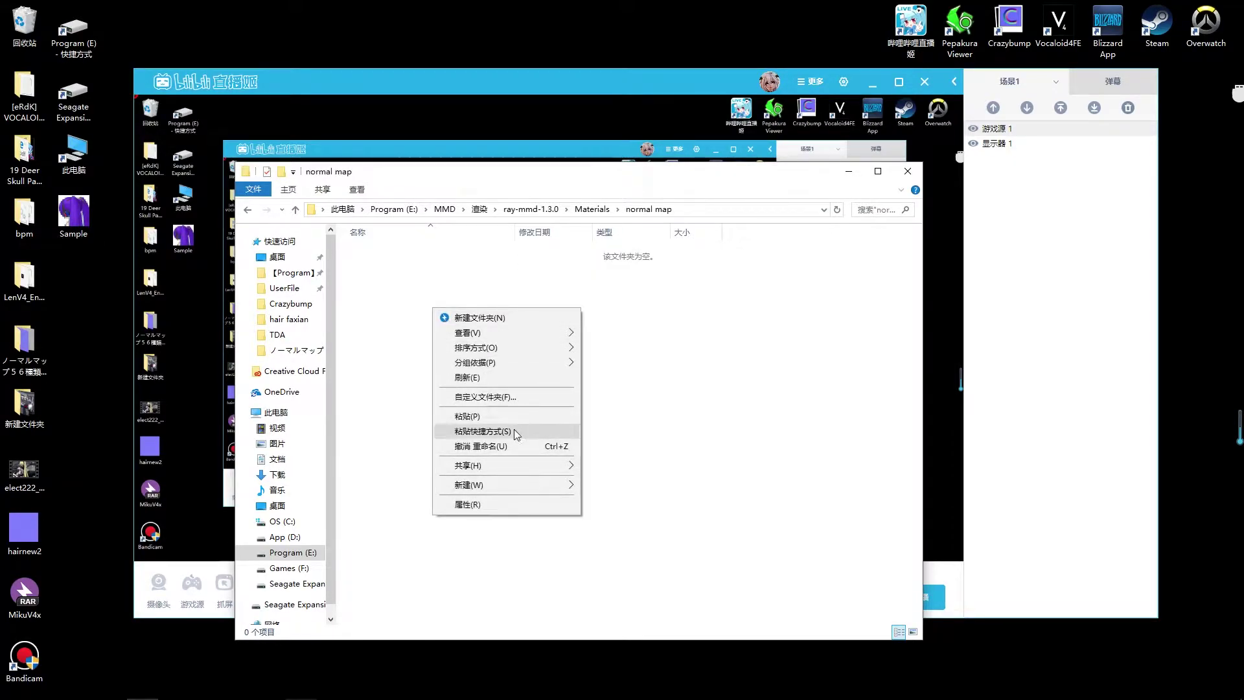
pyautogui.click(466, 432)
pyautogui.click(486, 367)
# Copy the NM石壁06 image from the desktop folder ノーマルマップ56種類 into the normal map folder and close the source folder.
pyautogui.moveTo(560, 171); pyautogui.dragTo(739, 195)
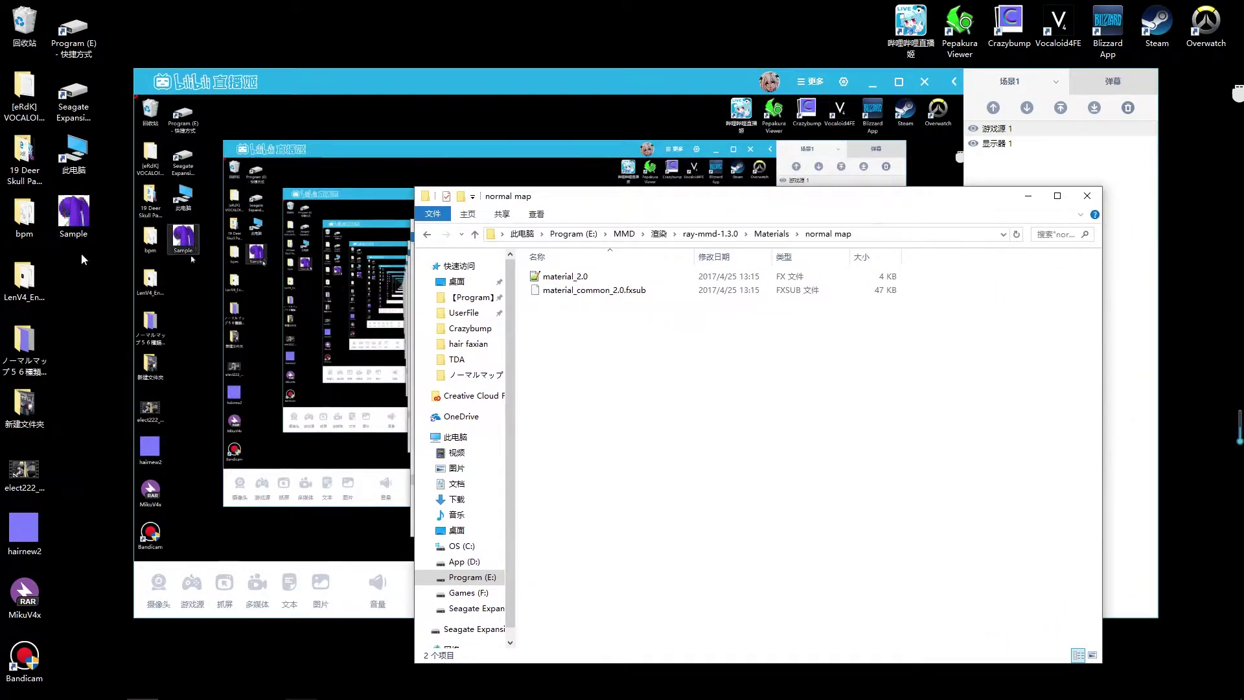
pyautogui.doubleClick(24, 342)
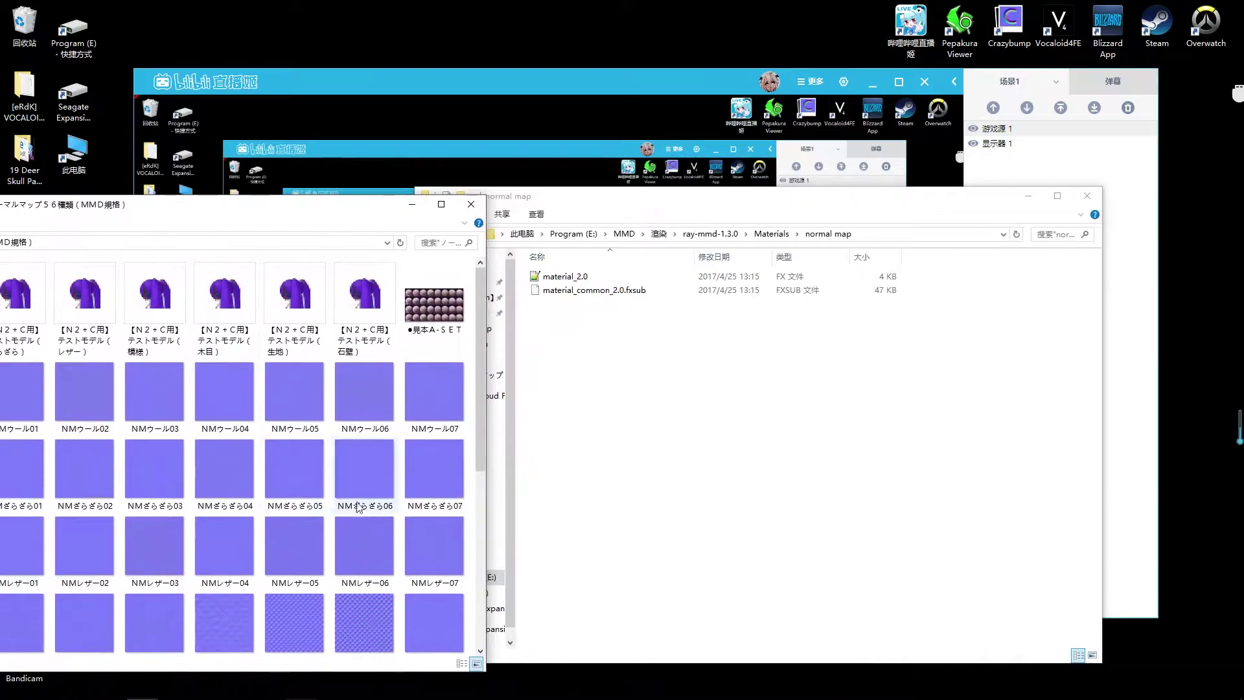
pyautogui.scroll(-5, 383, 617)
pyautogui.click(368, 518)
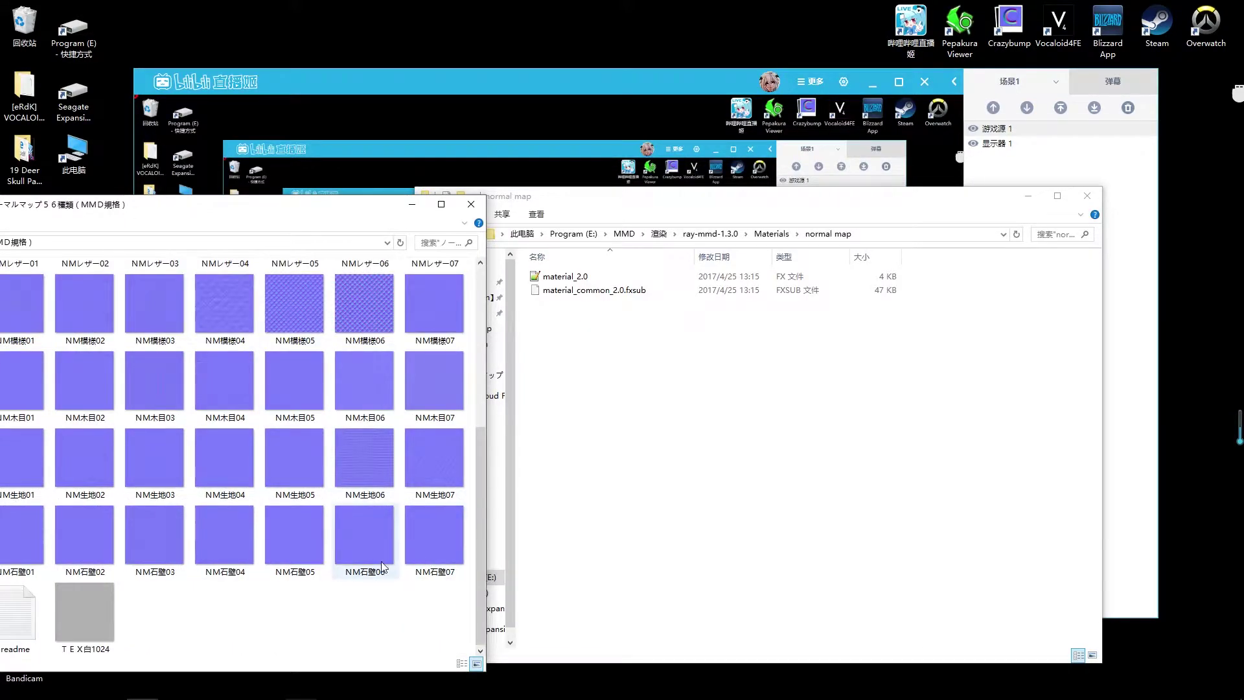
pyautogui.click(663, 413)
pyautogui.hotkey('ctrl', 'v')
pyautogui.click(301, 204)
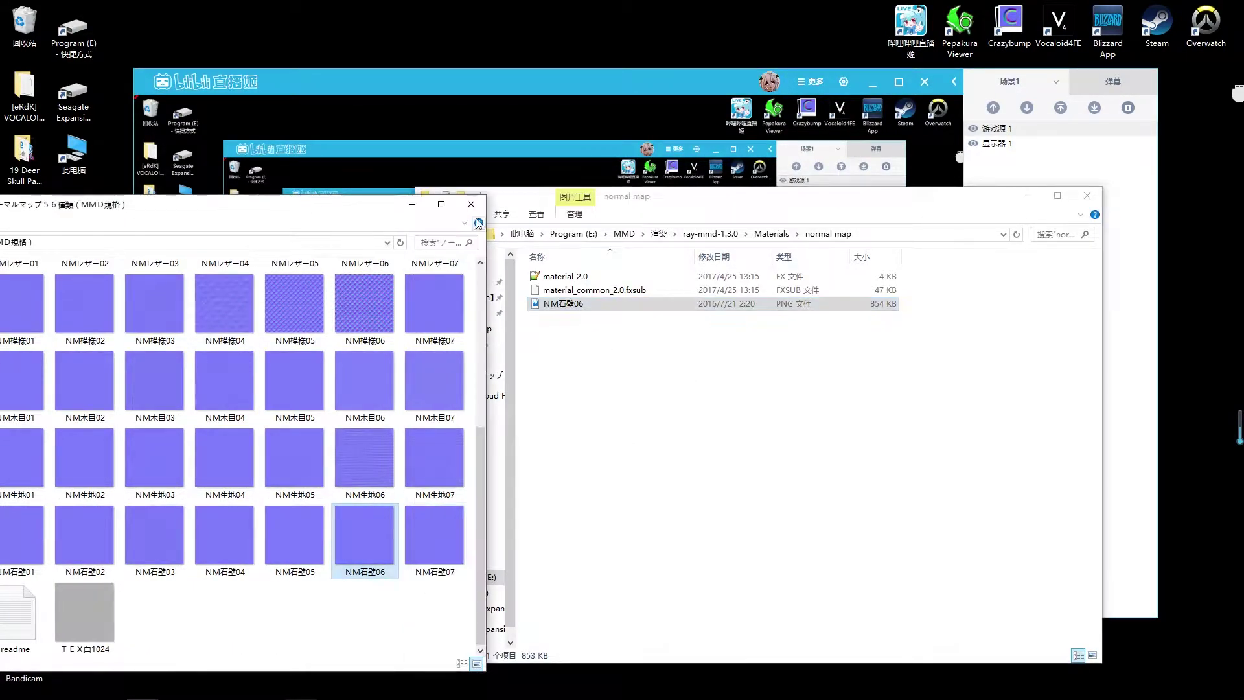
pyautogui.click(471, 205)
# Rename the copied NM石壁06 image in the normal map folder as 1.
pyautogui.click(609, 407)
pyautogui.click(567, 310)
pyautogui.rightClick(570, 303)
pyautogui.click(645, 629)
pyautogui.write('1')
pyautogui.press('Return')
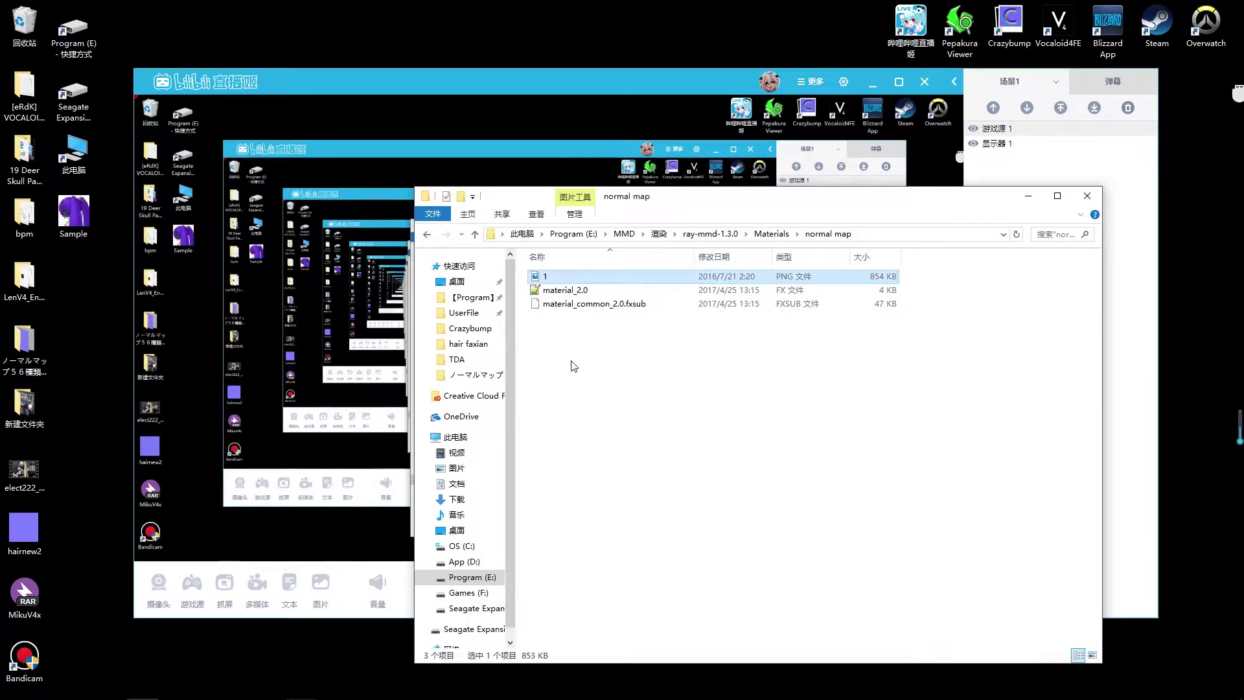
# Check in the properties of material_2.0 which program opens the FX file.
pyautogui.click(559, 292)
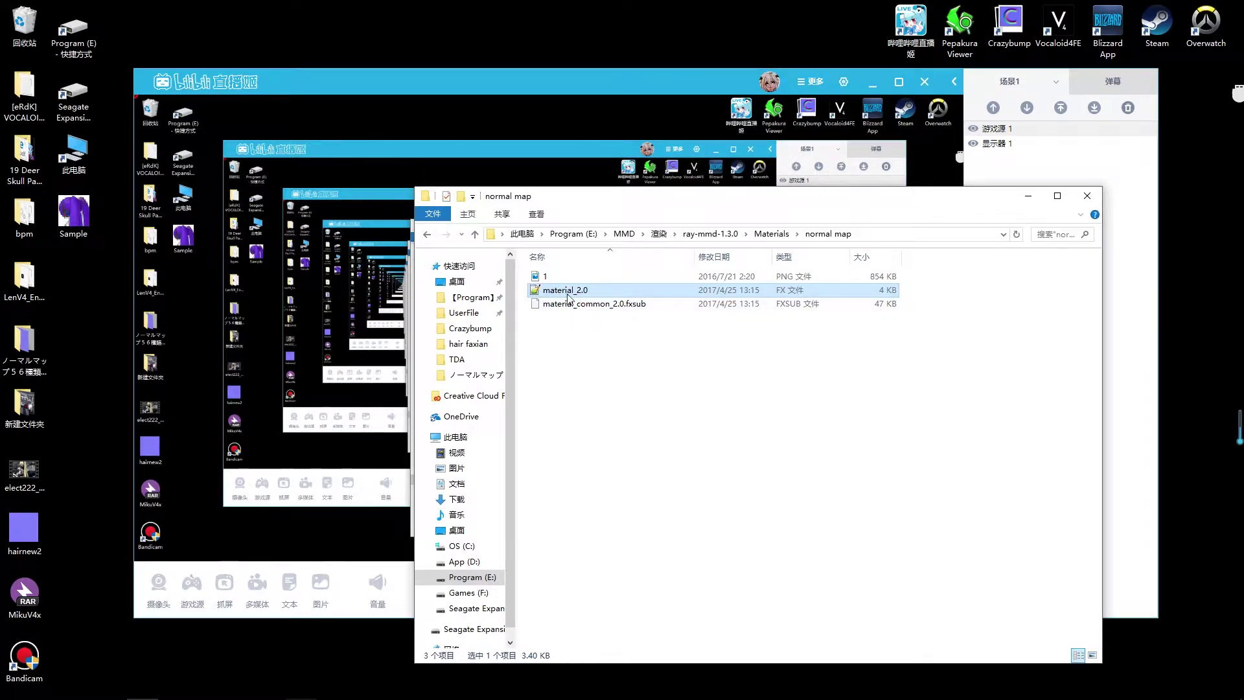
pyautogui.click(554, 293)
pyautogui.click(631, 290)
pyautogui.rightClick(571, 300)
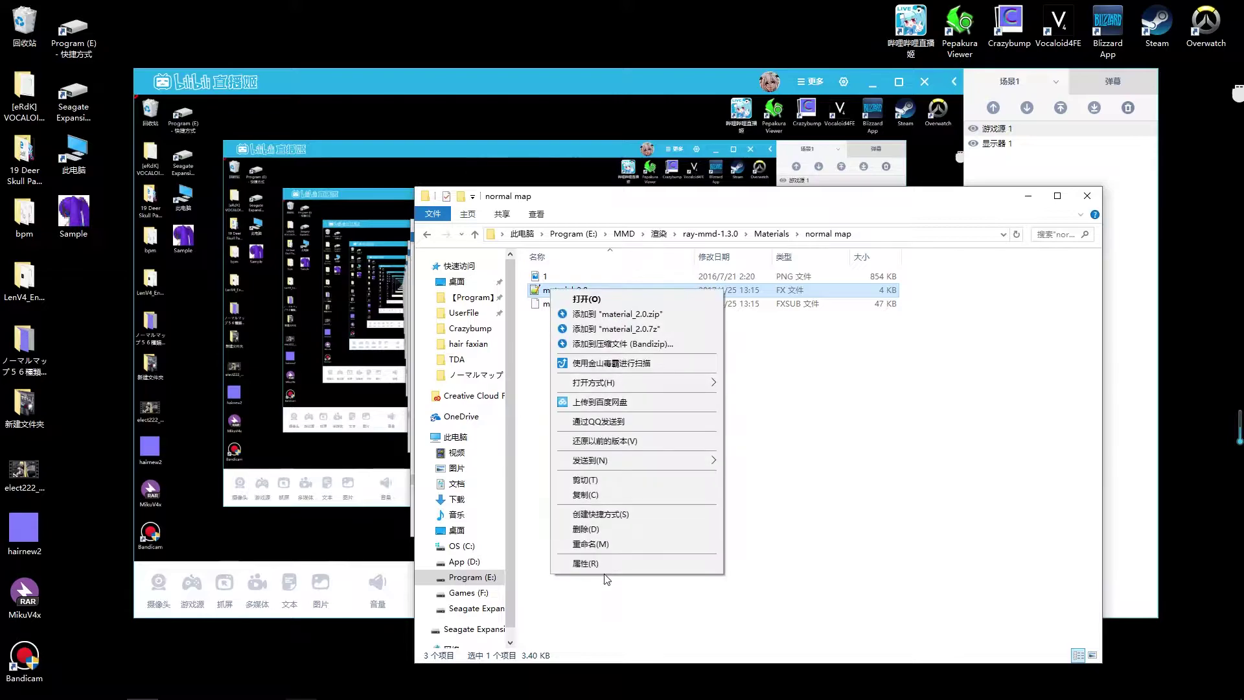
pyautogui.click(604, 570)
pyautogui.click(707, 402)
pyautogui.moveTo(713, 279); pyautogui.dragTo(513, 269)
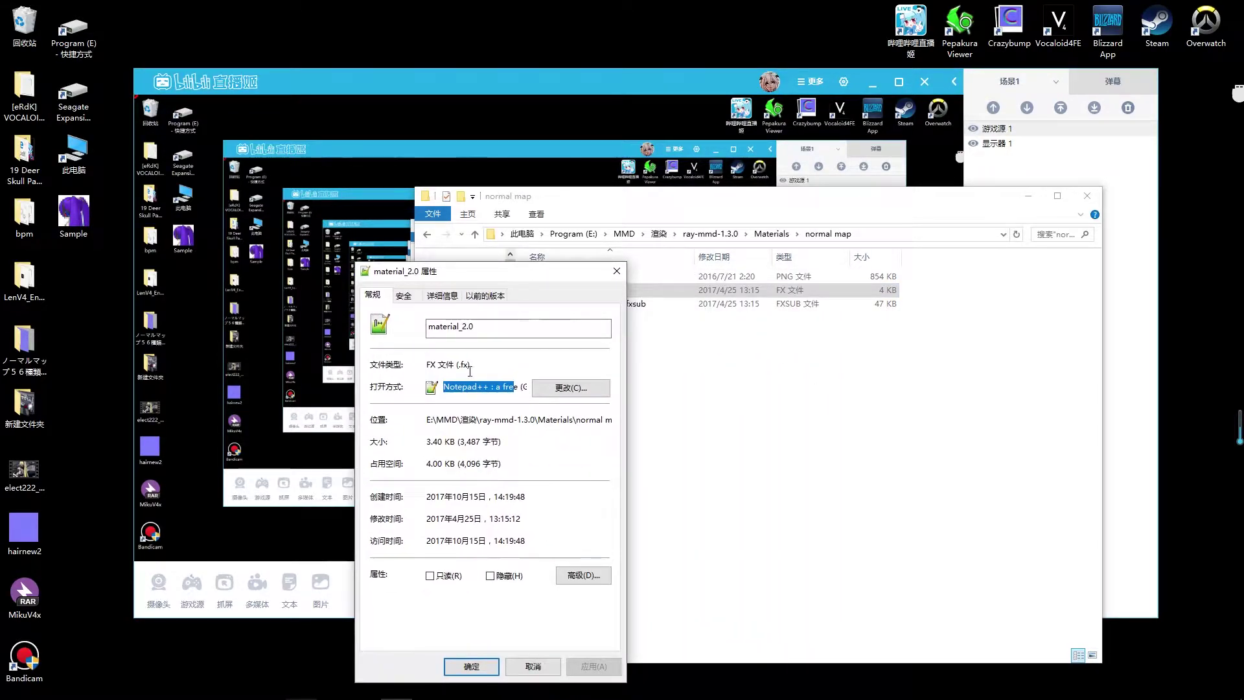
pyautogui.click(472, 667)
# Choose Notepad++ as the program that opens .fx files through the properties of material_2.0.
pyautogui.rightClick(583, 294)
pyautogui.click(642, 570)
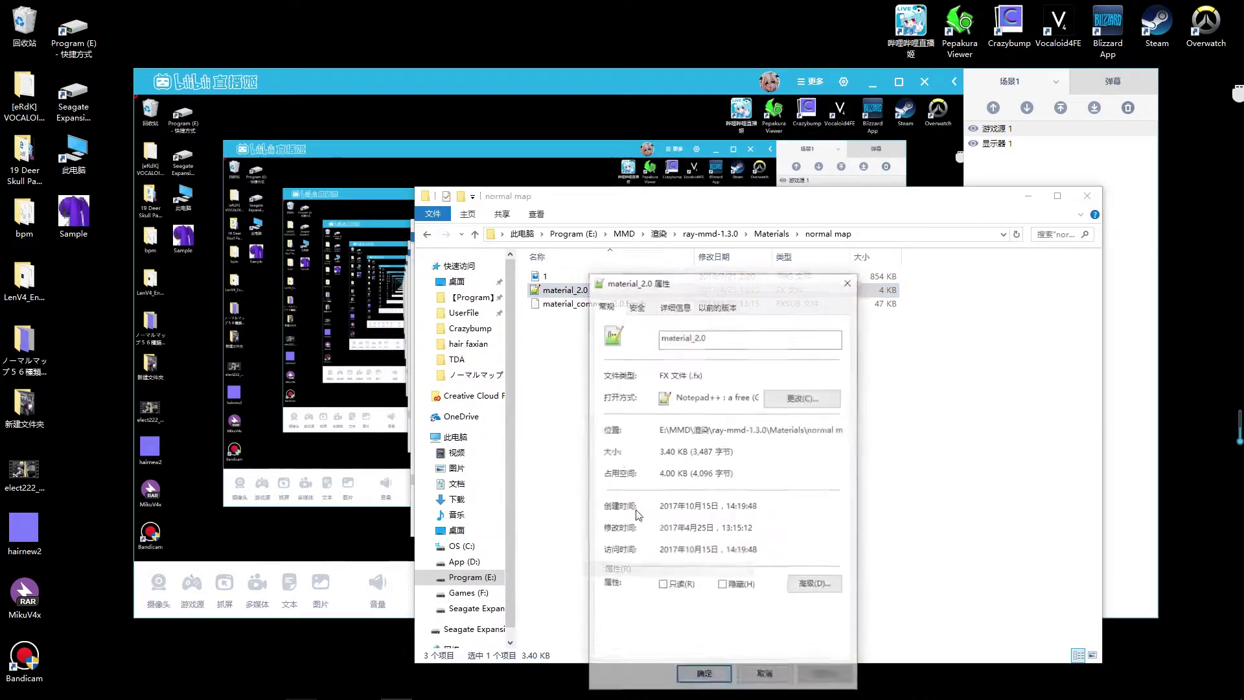
pyautogui.click(807, 399)
pyautogui.click(567, 338)
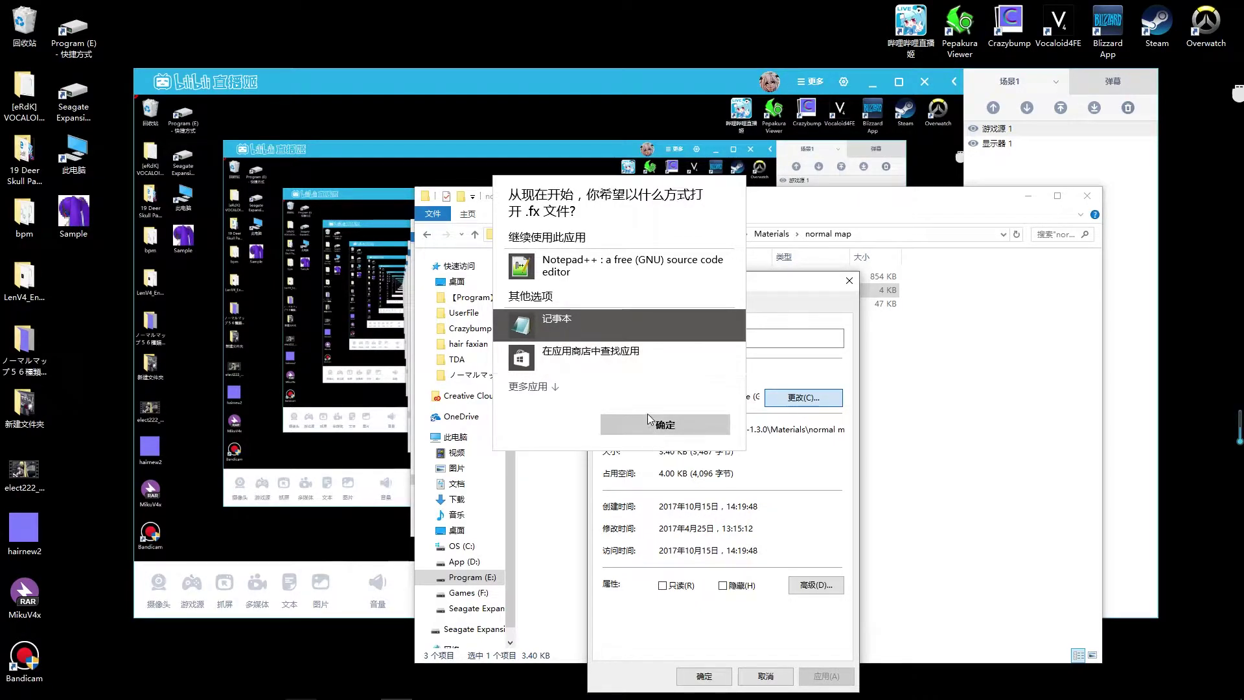
pyautogui.click(567, 270)
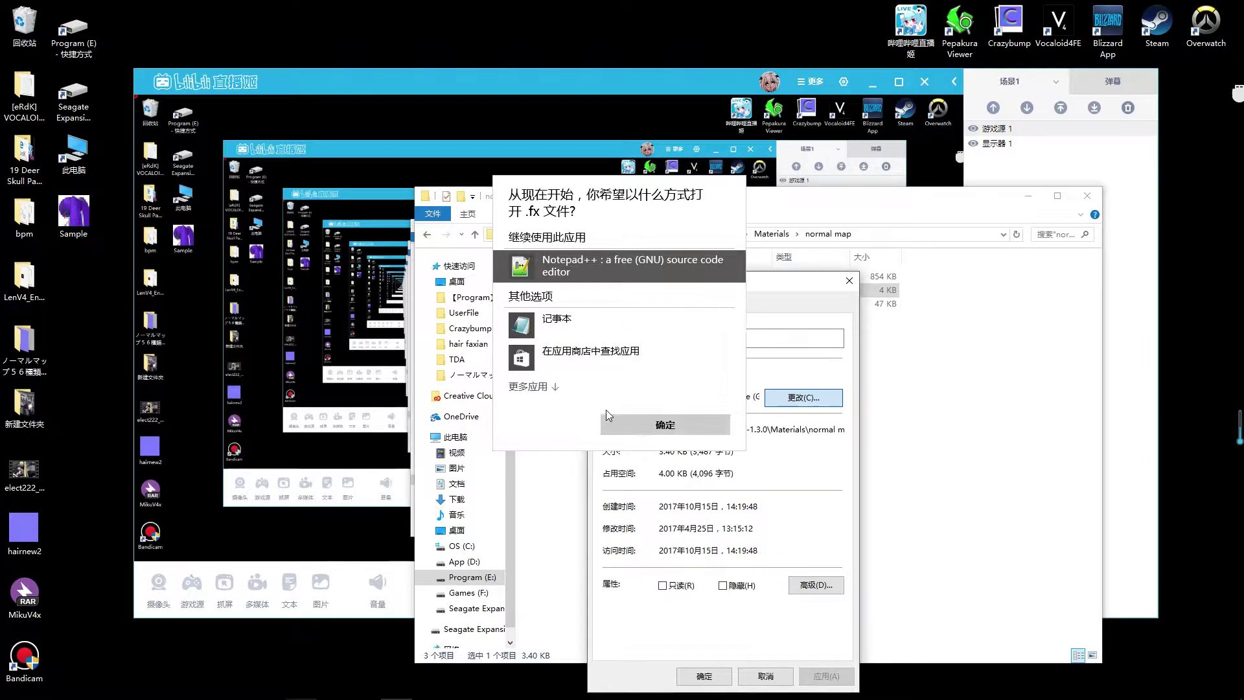
pyautogui.click(623, 427)
pyautogui.click(704, 674)
# Open material_2.0 from the normal map folder in Notepad++ and locate its NORMAL_MAP definitions.
pyautogui.doubleClick(566, 290)
pyautogui.click(378, 224)
pyautogui.moveTo(537, 176); pyautogui.dragTo(387, 177)
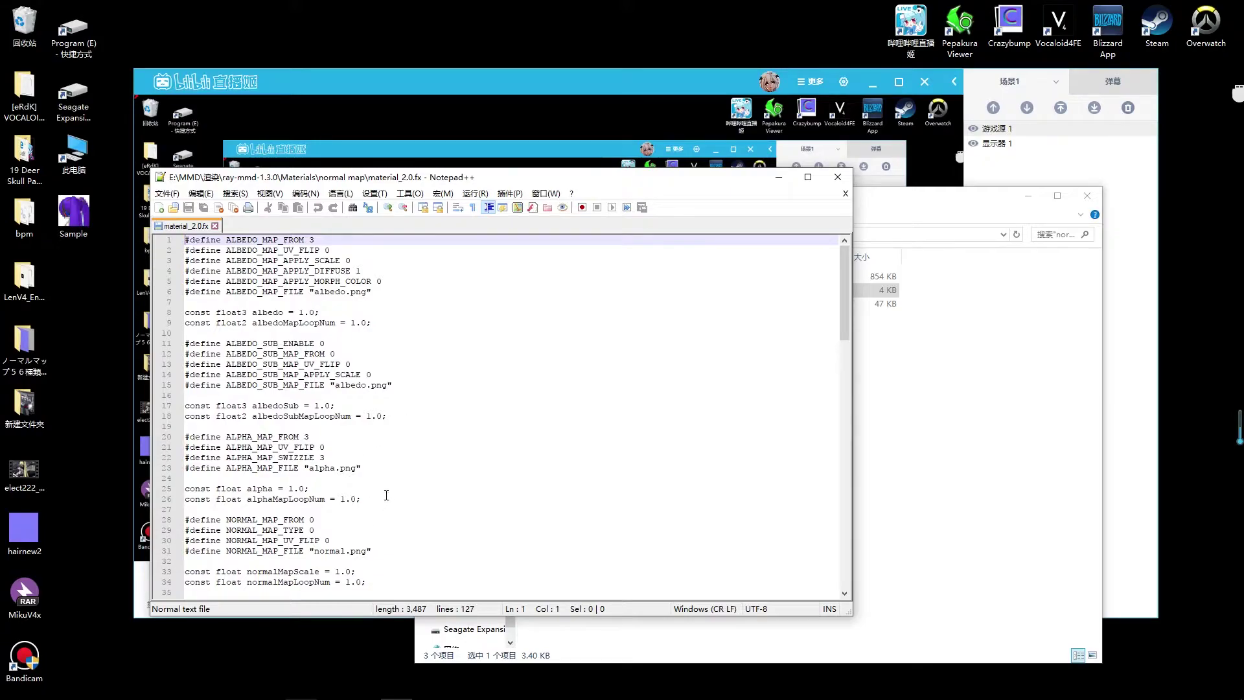
pyautogui.click(232, 269)
pyautogui.click(247, 364)
pyautogui.click(247, 456)
pyautogui.scroll(-2, 324, 475)
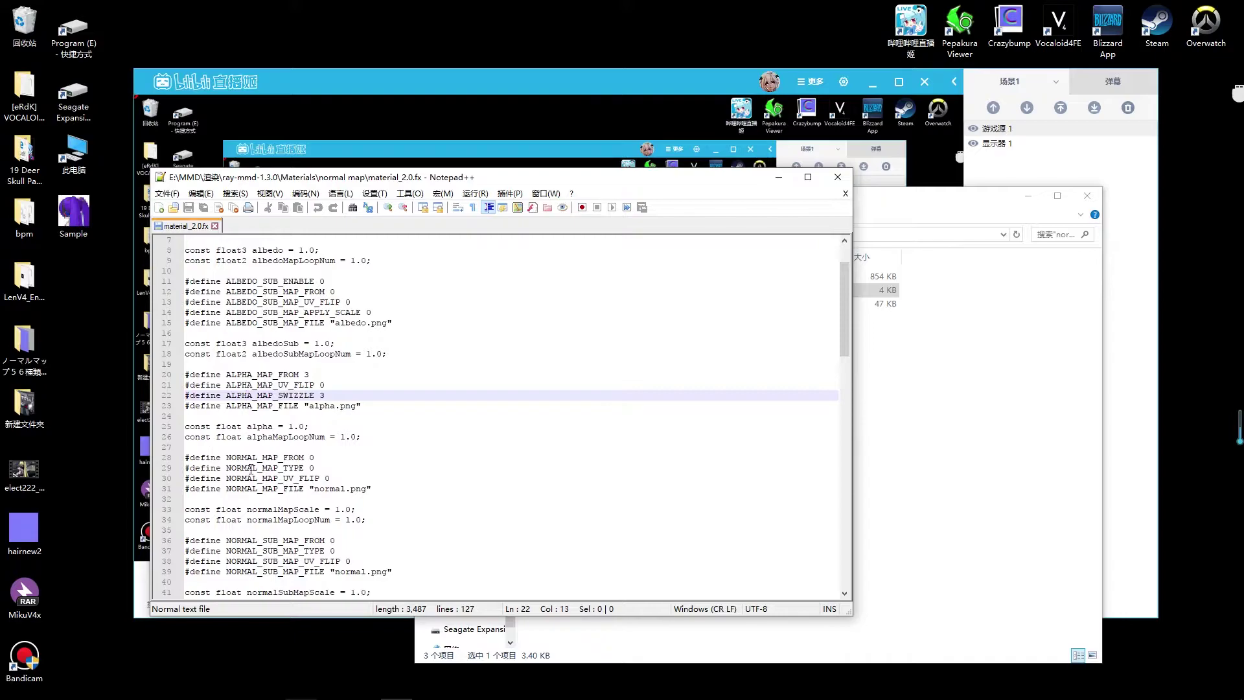
pyautogui.click(160, 460)
pyautogui.click(237, 466)
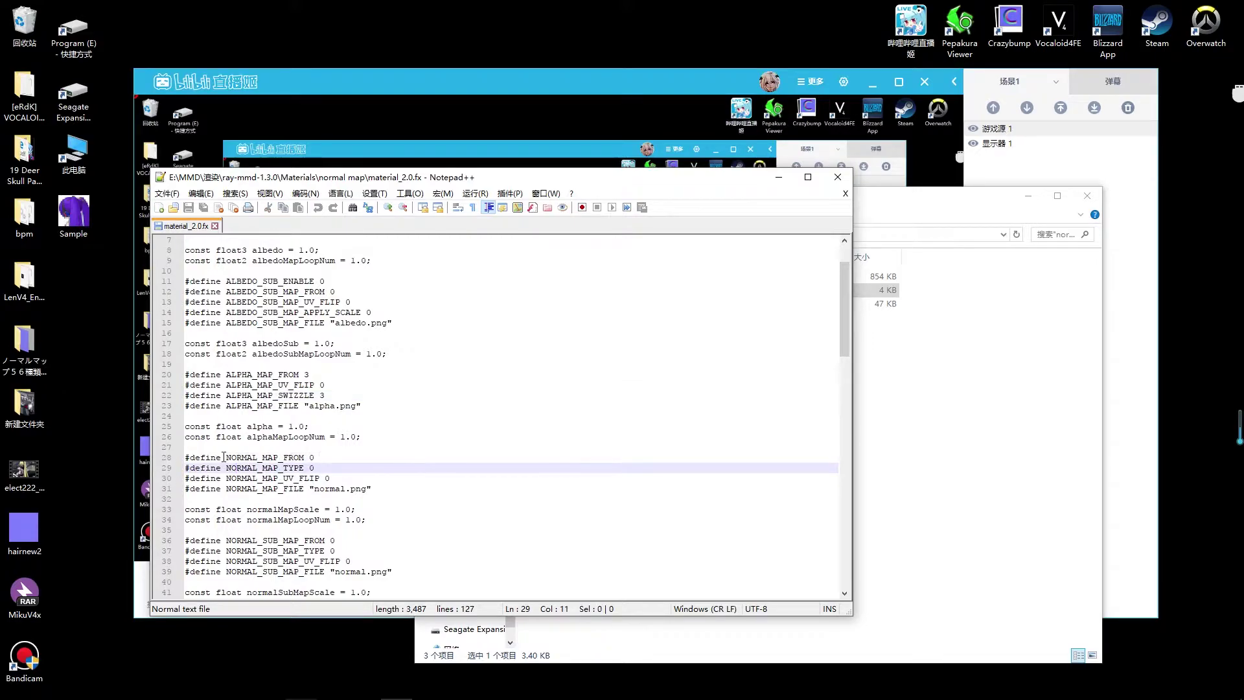
pyautogui.moveTo(611, 182); pyautogui.dragTo(653, 190)
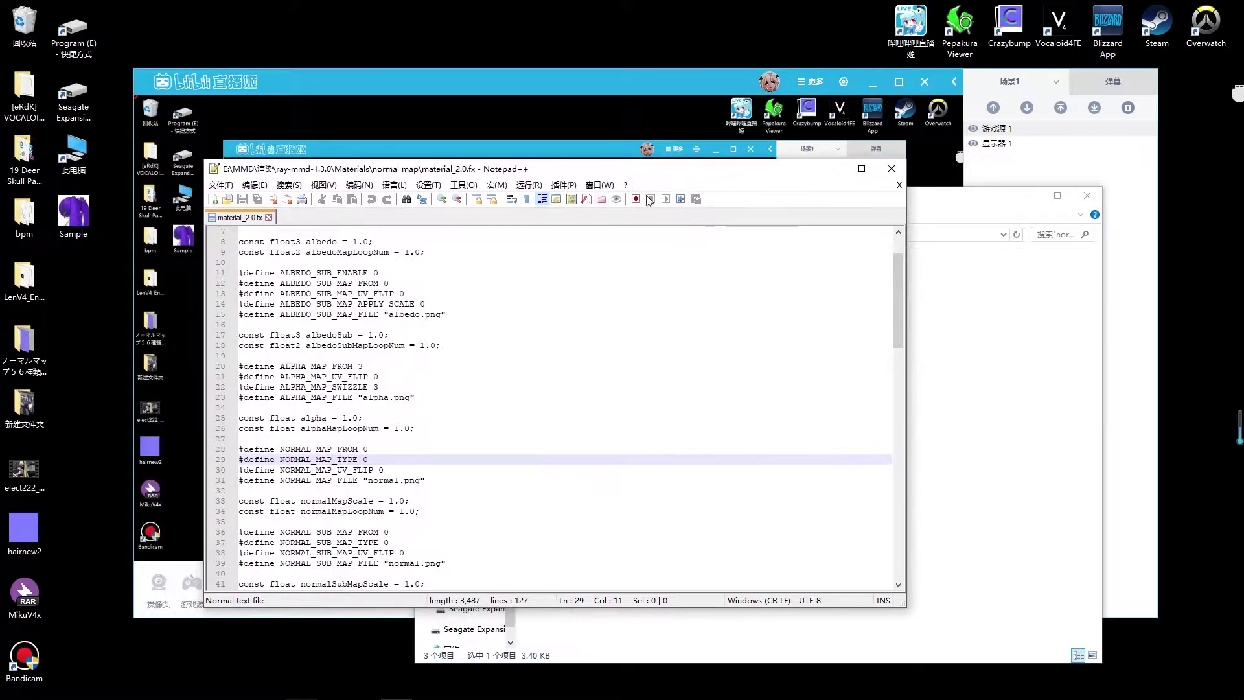
# Set NORMAL_MAP_FROM to 1 in material_2.0.fx.
pyautogui.doubleClick(365, 449)
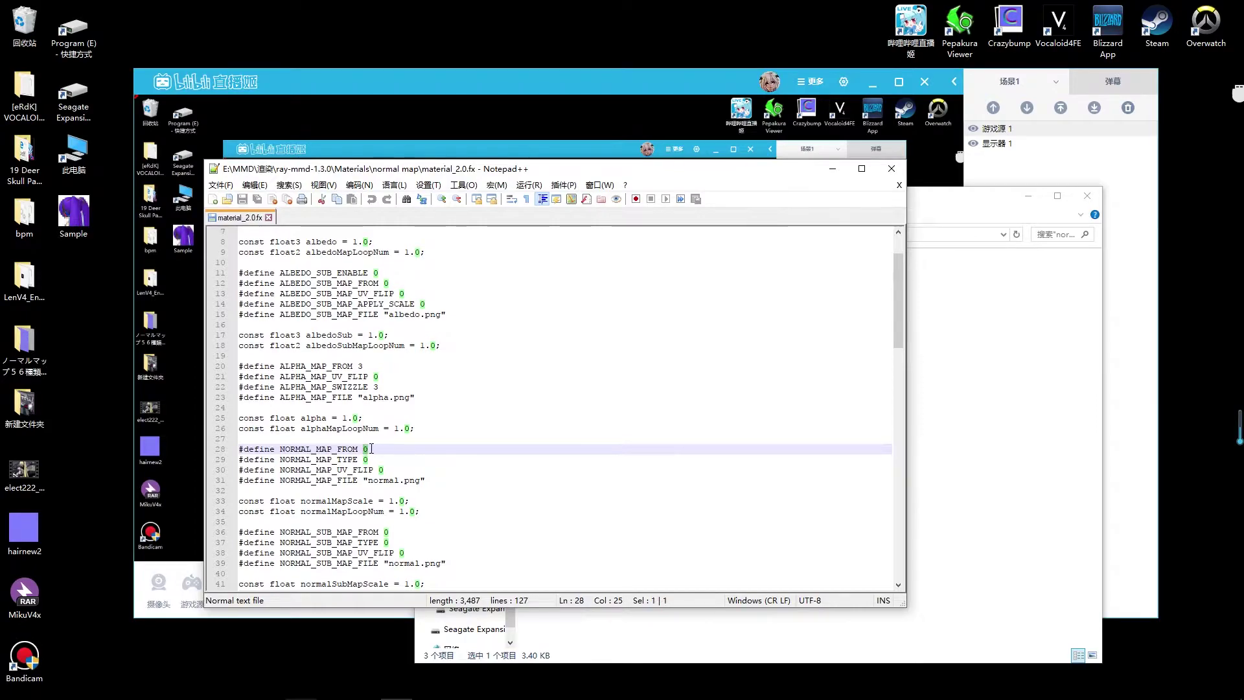
pyautogui.write('1')
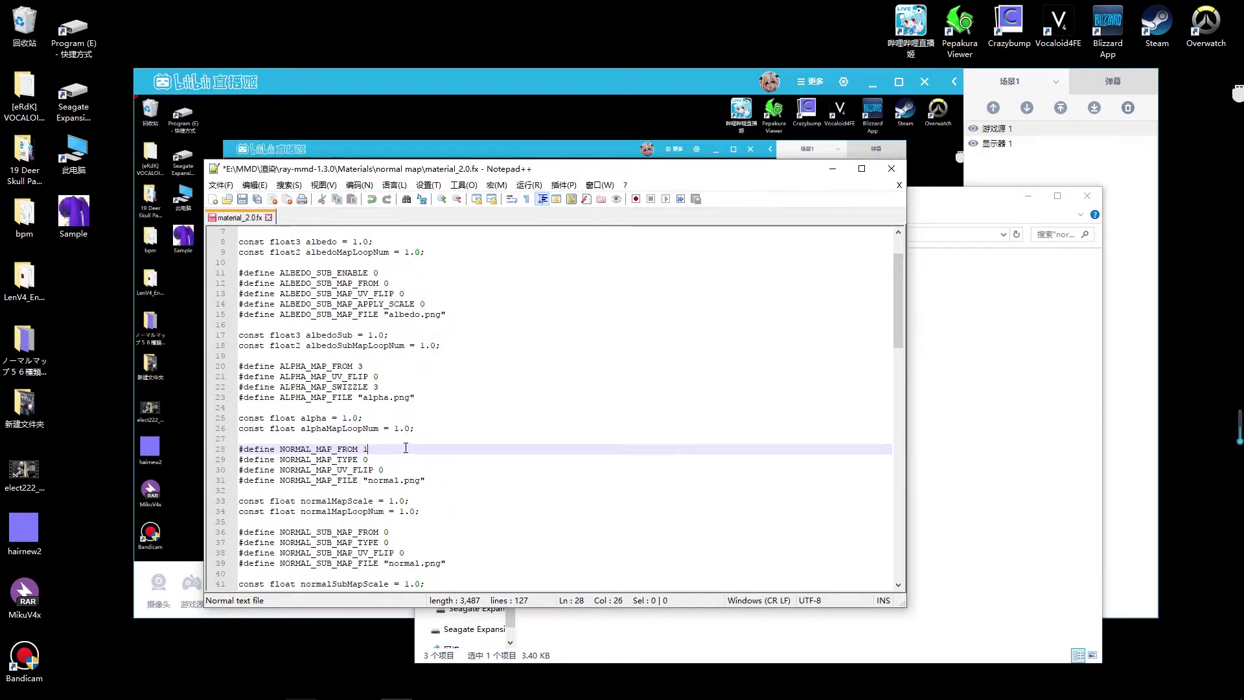
pyautogui.moveTo(369, 452); pyautogui.dragTo(316, 452)
pyautogui.click(352, 452)
# Set NORMAL_MAP_FILE to "1.png", save material_2.0.fx, and bring the normal map folder back to the front.
pyautogui.click(217, 483)
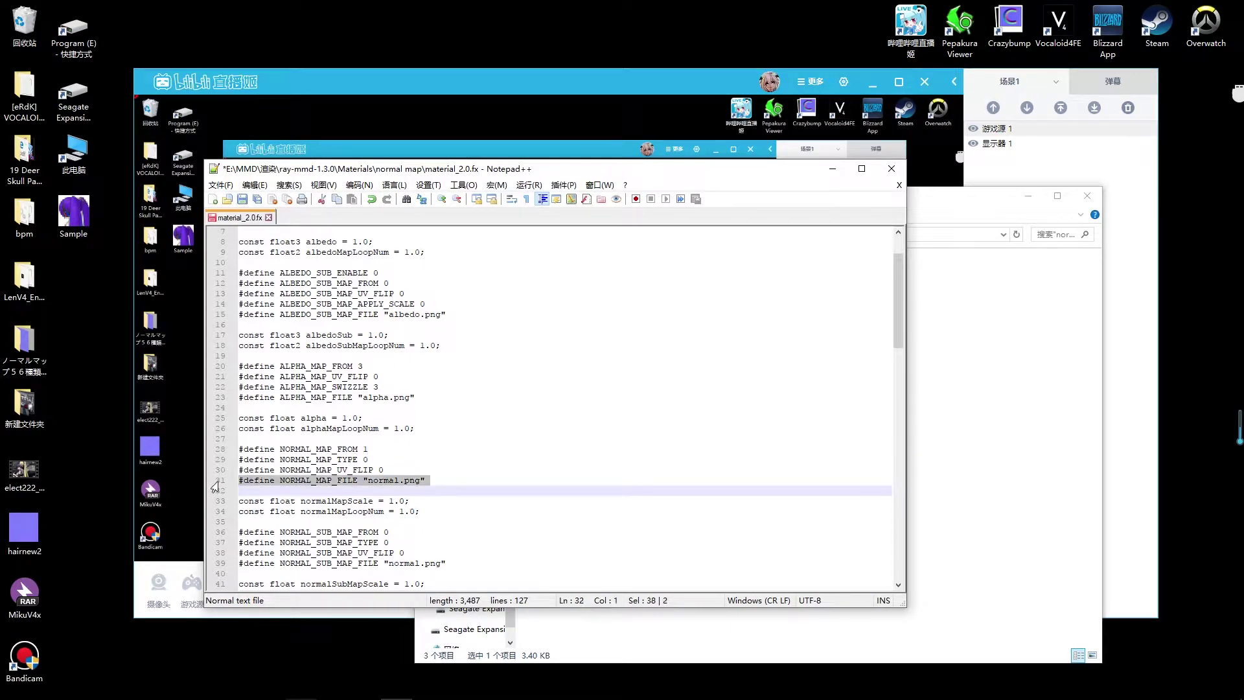
pyautogui.click(368, 482)
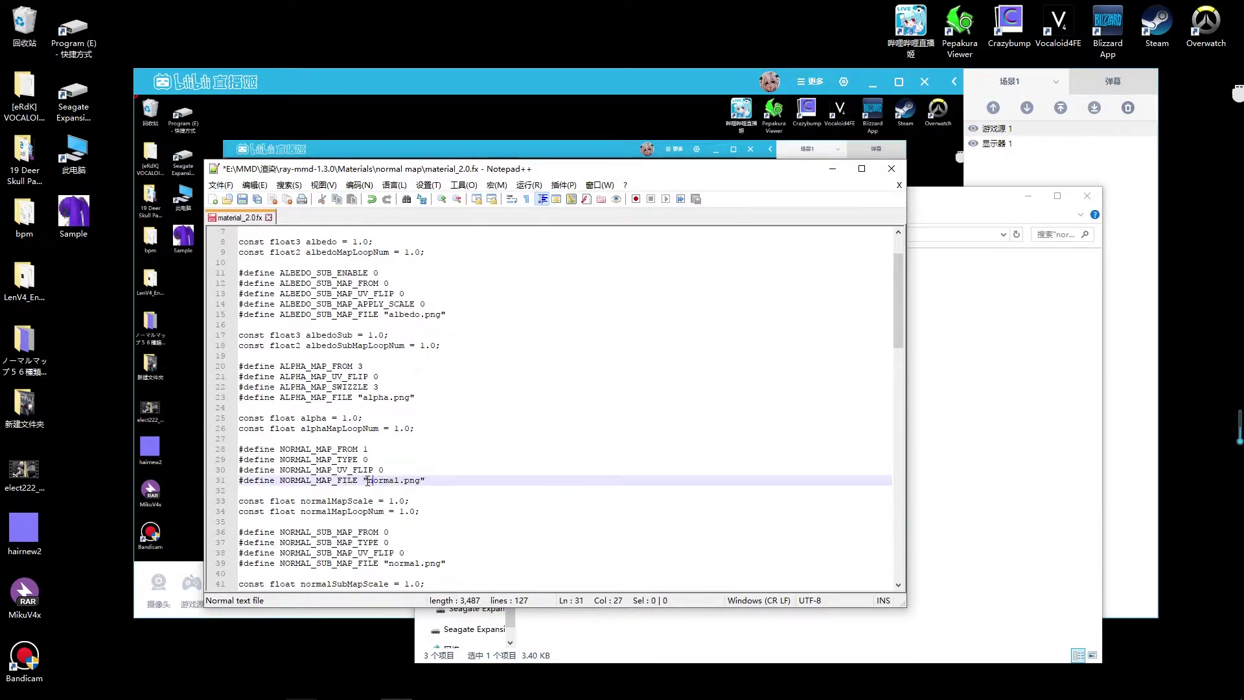
pyautogui.moveTo(383, 481); pyautogui.dragTo(420, 480)
pyautogui.moveTo(620, 169); pyautogui.dragTo(819, 393)
pyautogui.moveTo(781, 398); pyautogui.dragTo(688, 167)
pyautogui.write('png')
pyautogui.press('Left')
pyautogui.press('Left')
pyautogui.press('Left')
pyautogui.press('Left')
pyautogui.press('Left')
pyautogui.press('Left')
pyautogui.press('Left')
pyautogui.press('Left')
pyautogui.press('Left')
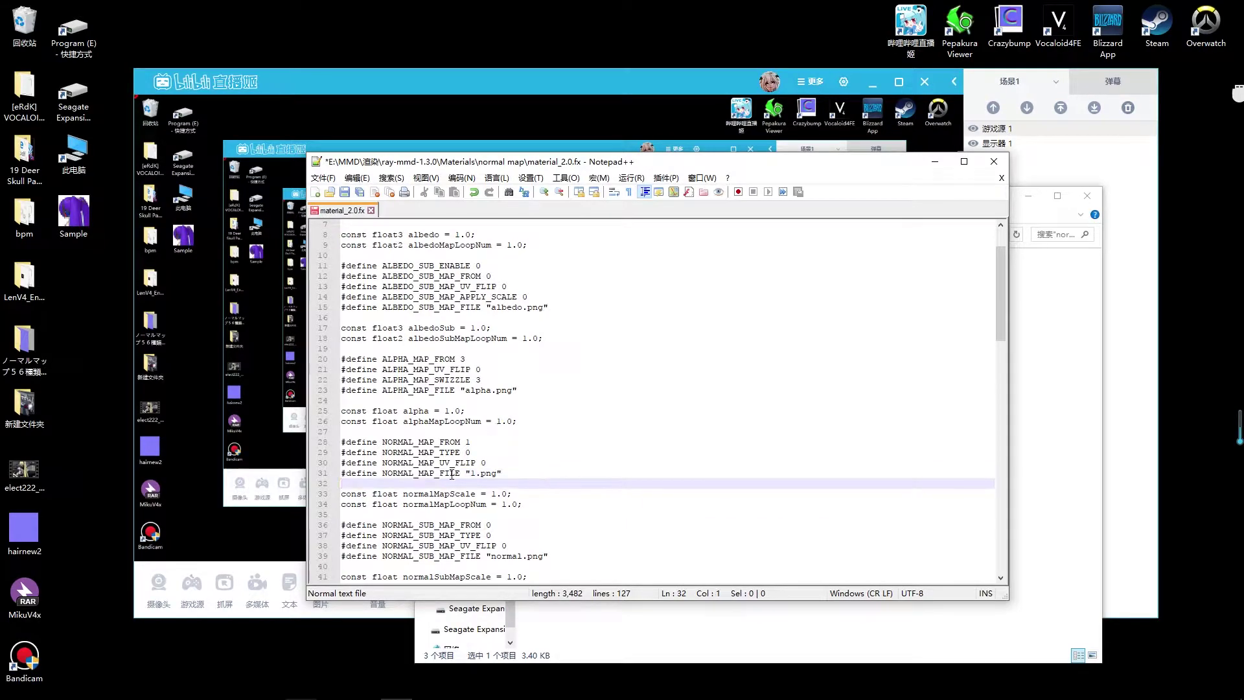
pyautogui.hotkey('ctrl', 's')
pyautogui.moveTo(734, 162); pyautogui.dragTo(778, 371)
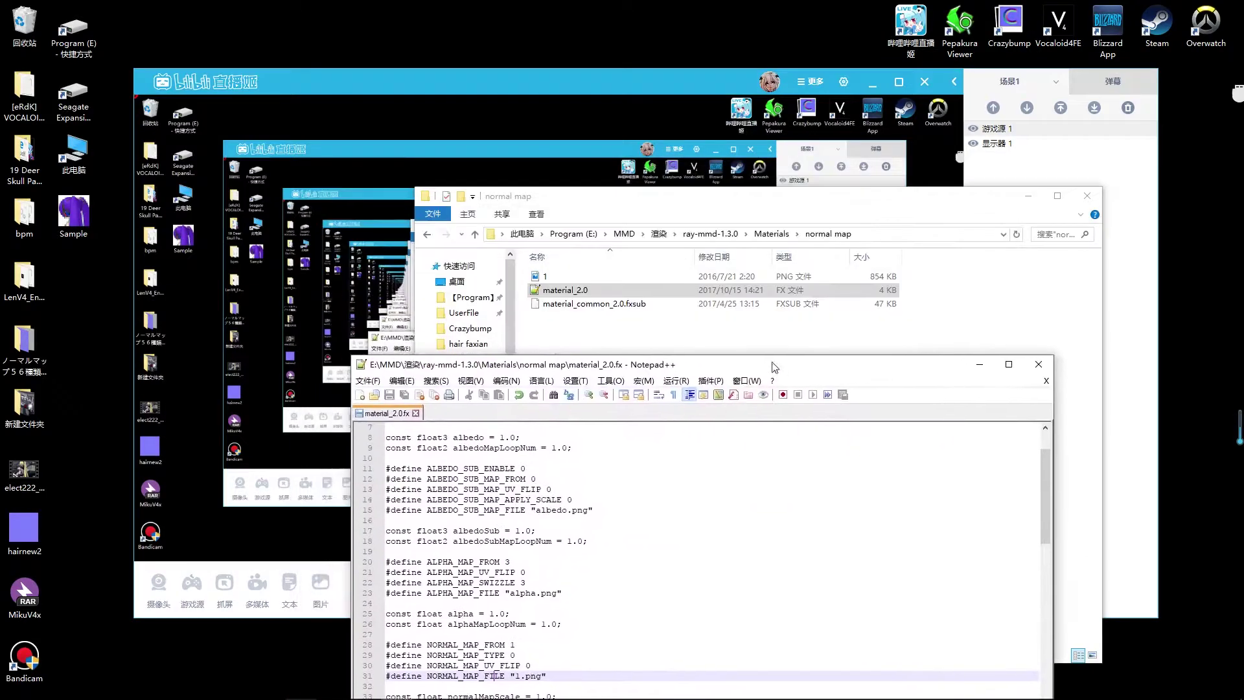
pyautogui.click(568, 292)
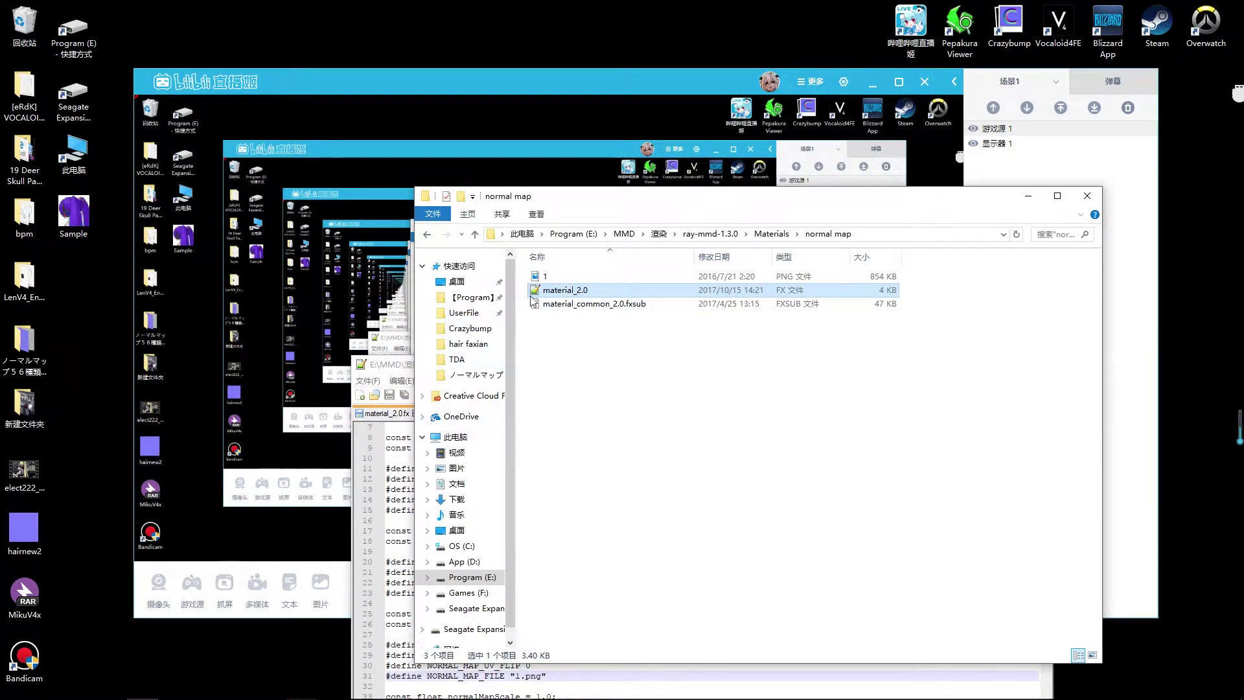
pyautogui.press('Up')
# Start MikuMikuDance and open the project elect1.pmm from the MMD\【Program】 folder.
pyautogui.moveTo(390, 690)
pyautogui.press('super')
pyautogui.scroll(-3, 561, 510)
pyautogui.click(571, 501)
pyautogui.click(21, 22)
pyautogui.click(27, 48)
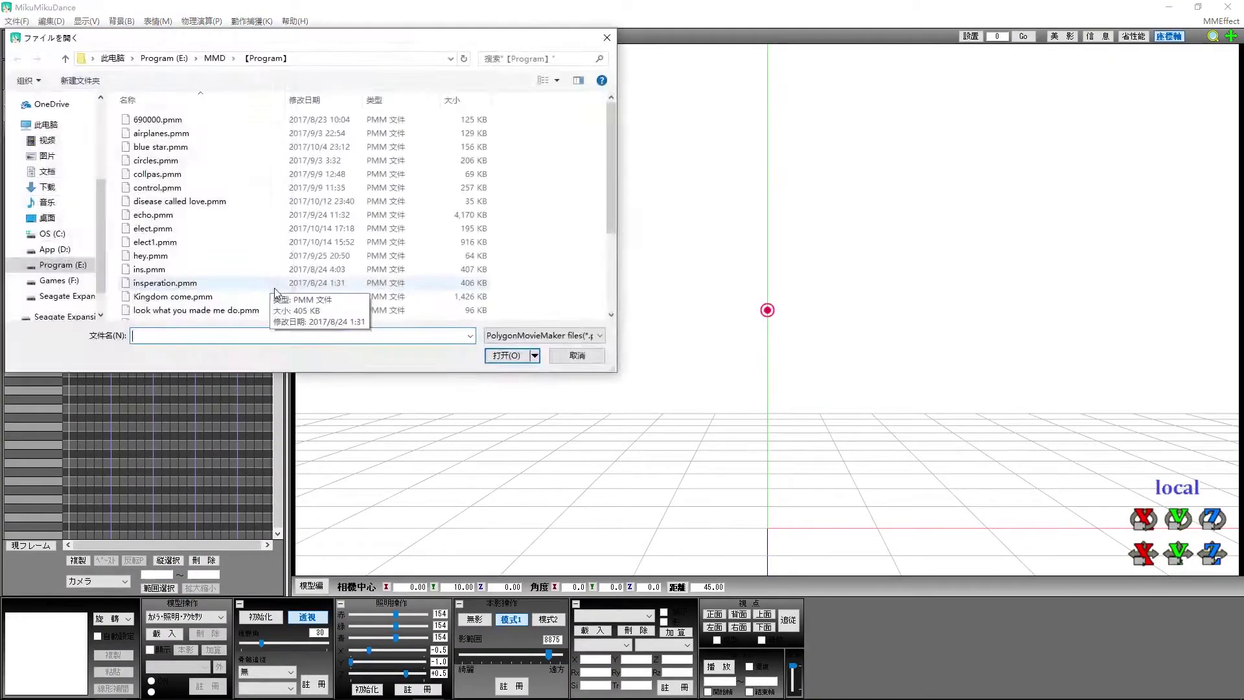
pyautogui.click(570, 355)
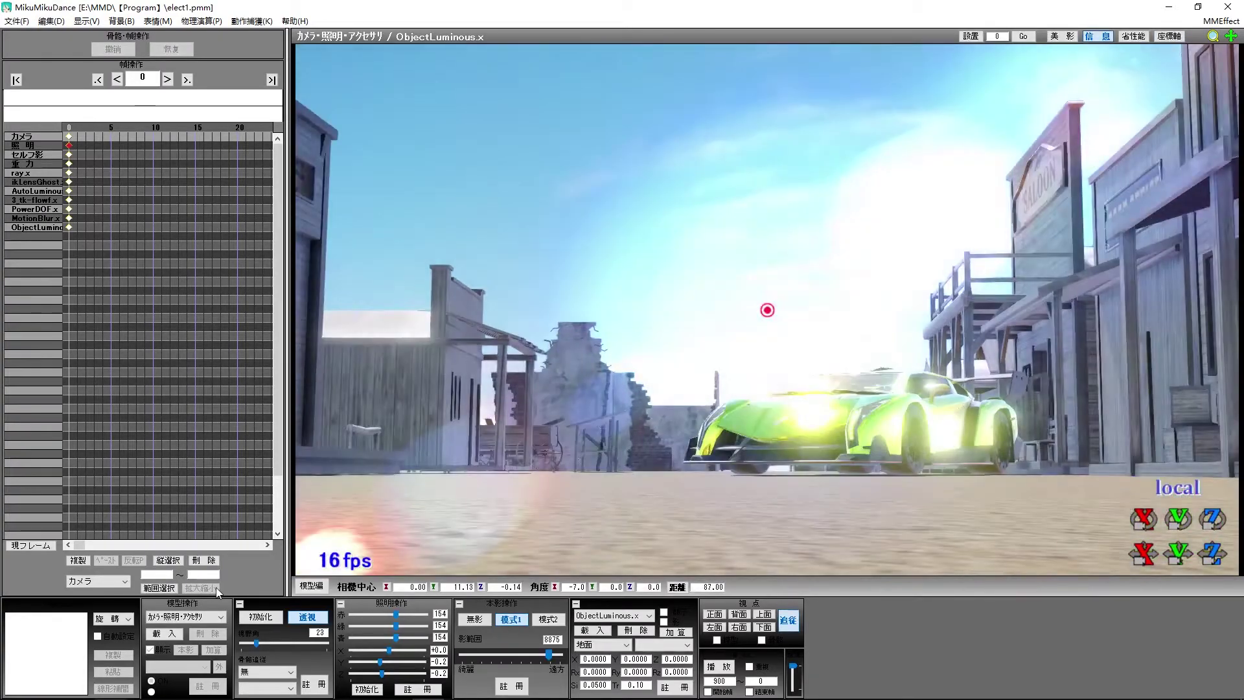
# Delete the TDA Rin model and the ヴェネーノ car model from the project.
pyautogui.click(199, 616)
pyautogui.click(208, 662)
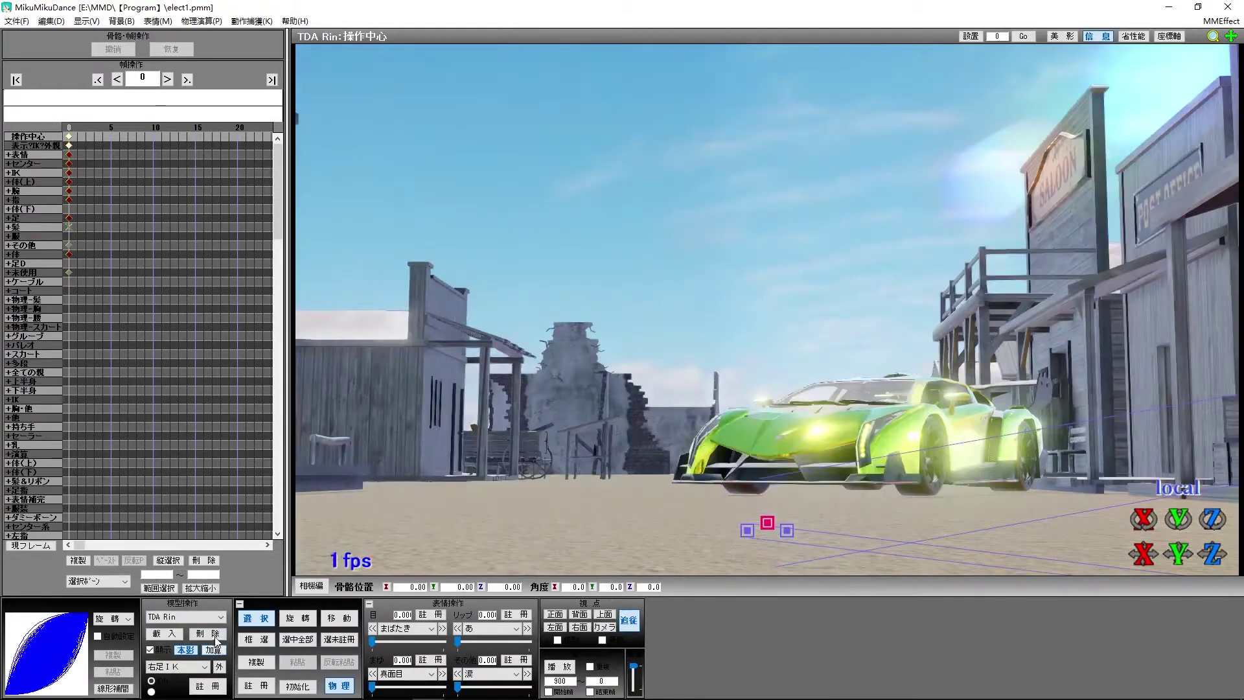
pyautogui.click(207, 634)
pyautogui.click(626, 425)
pyautogui.click(206, 617)
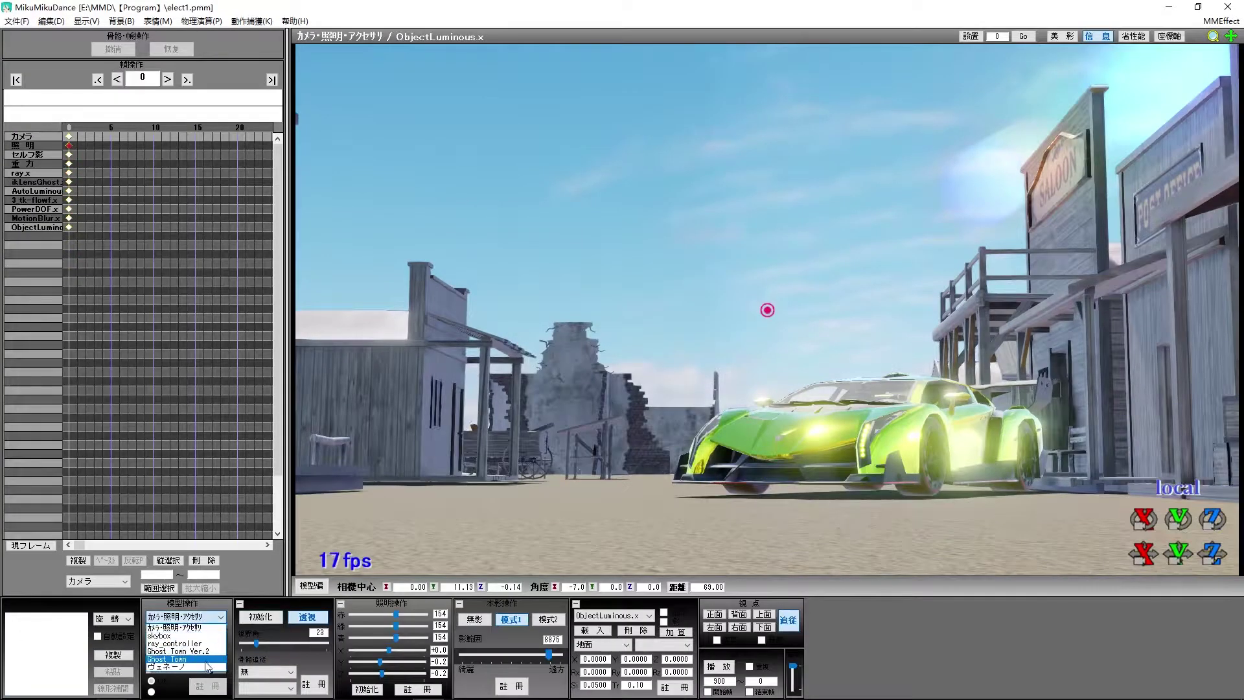
pyautogui.click(207, 666)
pyautogui.click(208, 633)
pyautogui.press('Return')
# Delete the Ghost Town and Ghost Town Ver.2 stage models from the project.
pyautogui.click(212, 618)
pyautogui.click(209, 656)
pyautogui.click(208, 635)
pyautogui.press('Return')
pyautogui.click(212, 619)
pyautogui.click(194, 638)
pyautogui.click(207, 633)
pyautogui.press('Return')
pyautogui.scroll(5, 766, 307)
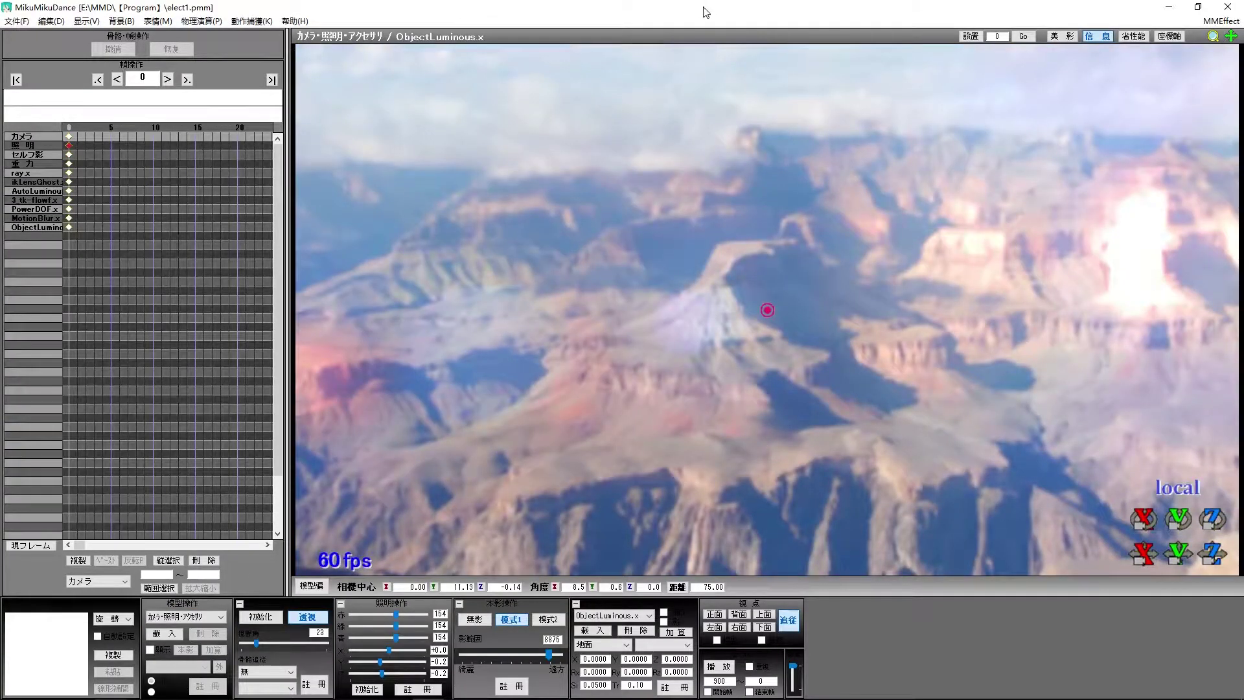
# Shrink the MikuMikuDance window, load the Sample model from the desktop into the scene, and maximize the window again.
pyautogui.doubleClick(706, 12)
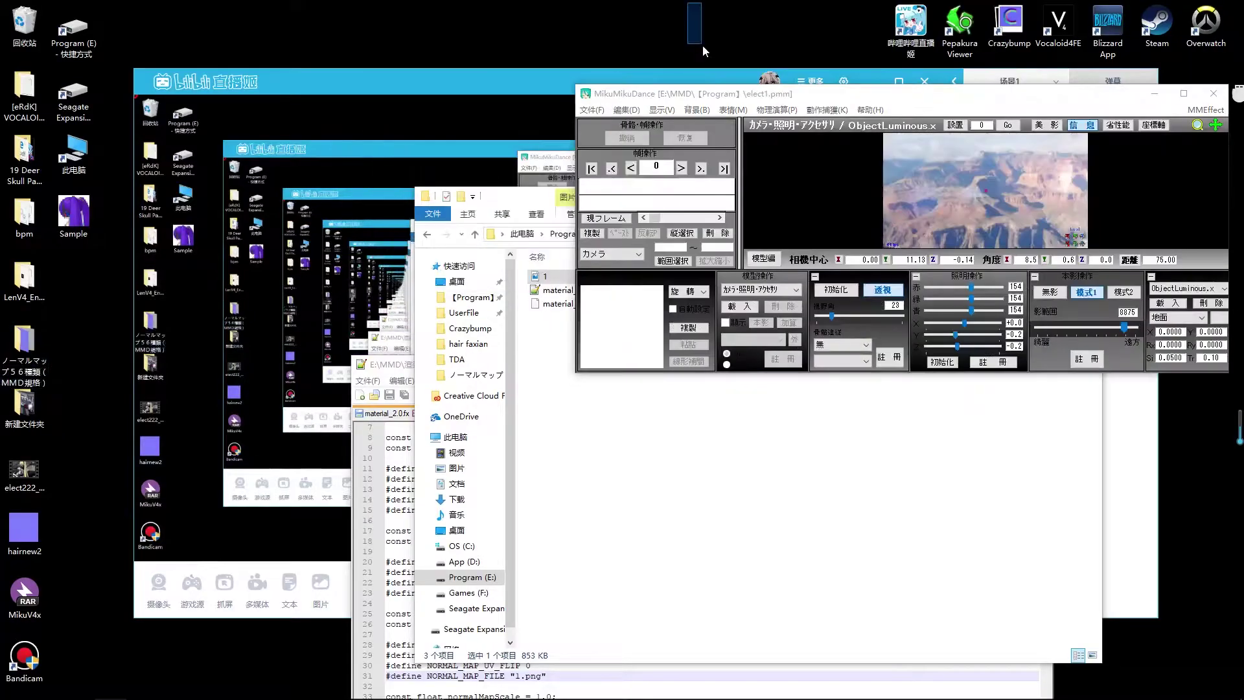
pyautogui.moveTo(867, 95); pyautogui.dragTo(541, 120)
pyautogui.moveTo(73, 218); pyautogui.dragTo(686, 239)
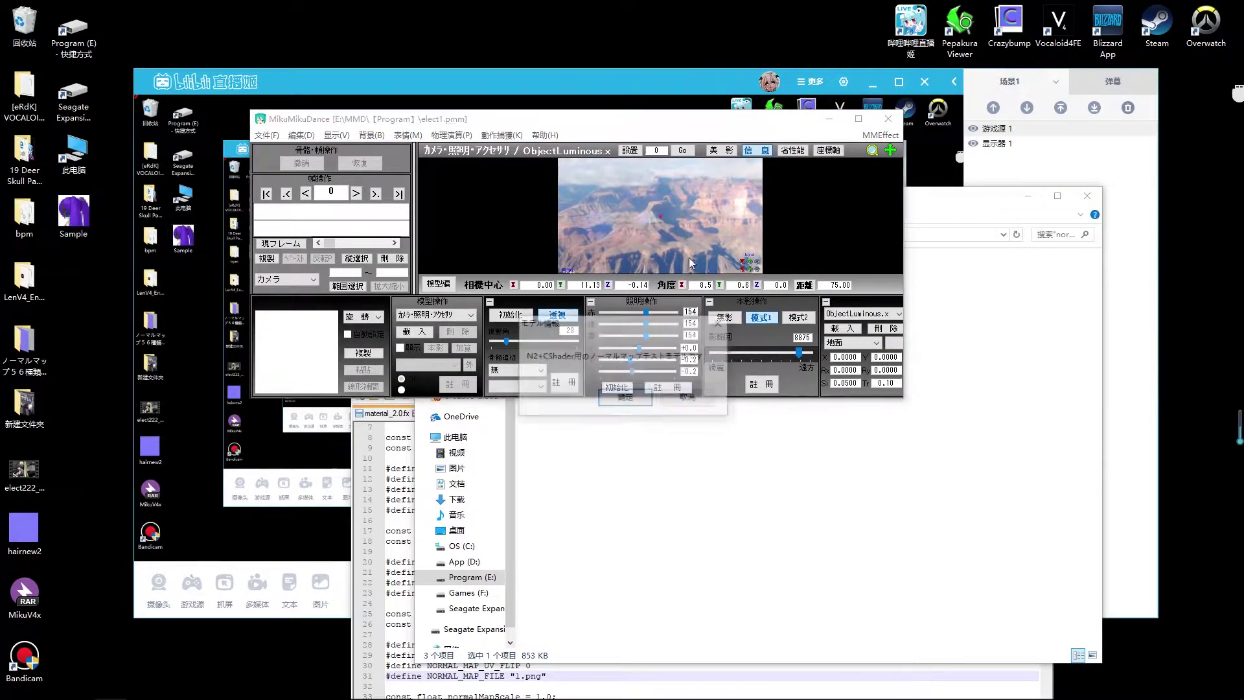
pyautogui.click(610, 403)
pyautogui.doubleClick(648, 119)
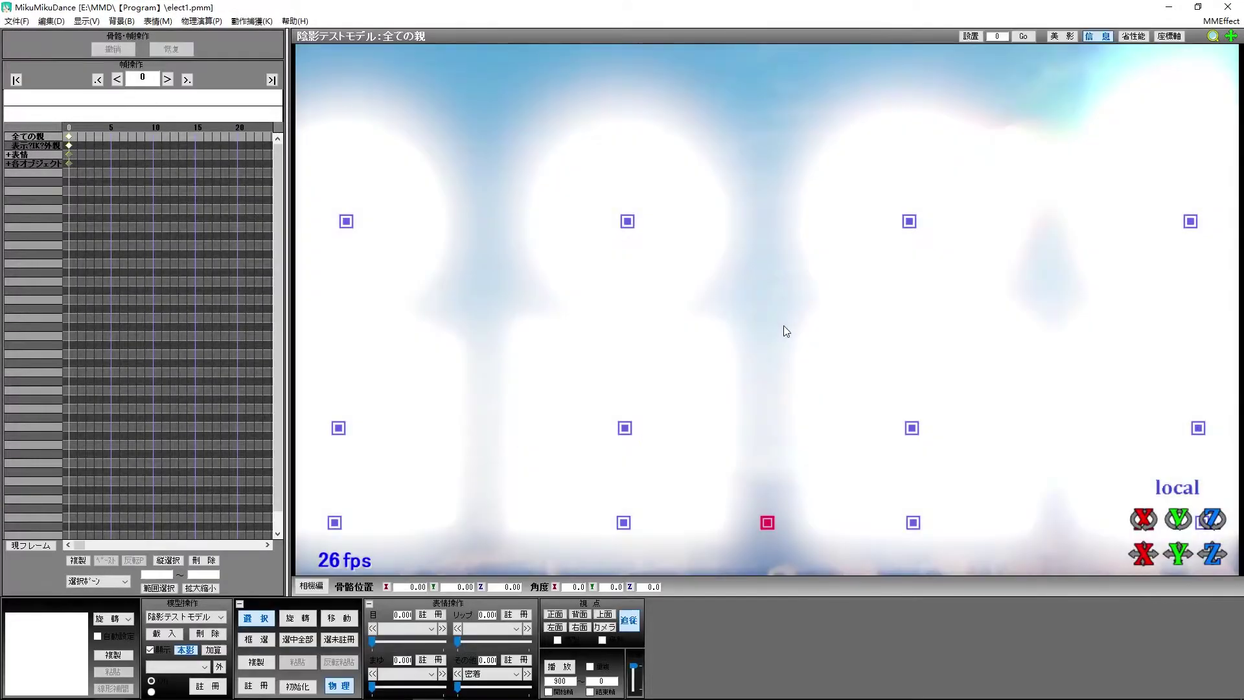
# Open the MMEffect effect assignment and assign an effect file from the MMD\渲染\ray-mmd-1.3.0 folder to the Sample model.
pyautogui.scroll(-10, 883, 314)
pyautogui.moveTo(884, 319); pyautogui.dragTo(924, 331, button='right')
pyautogui.click(1216, 20)
pyautogui.click(1089, 66)
pyautogui.doubleClick(89, 168)
pyautogui.click(219, 91)
pyautogui.doubleClick(243, 345)
pyautogui.scroll(-8, 250, 298)
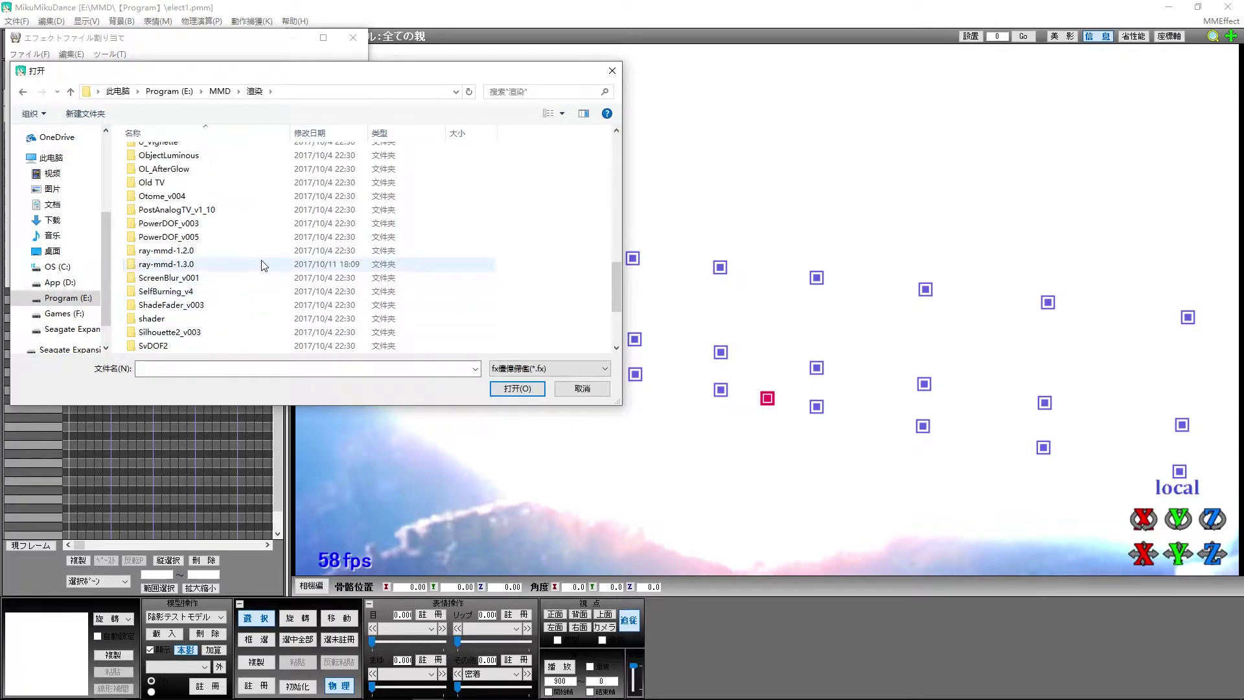
pyautogui.doubleClick(264, 265)
pyautogui.doubleClick(228, 194)
pyautogui.doubleClick(252, 154)
pyautogui.click(239, 275)
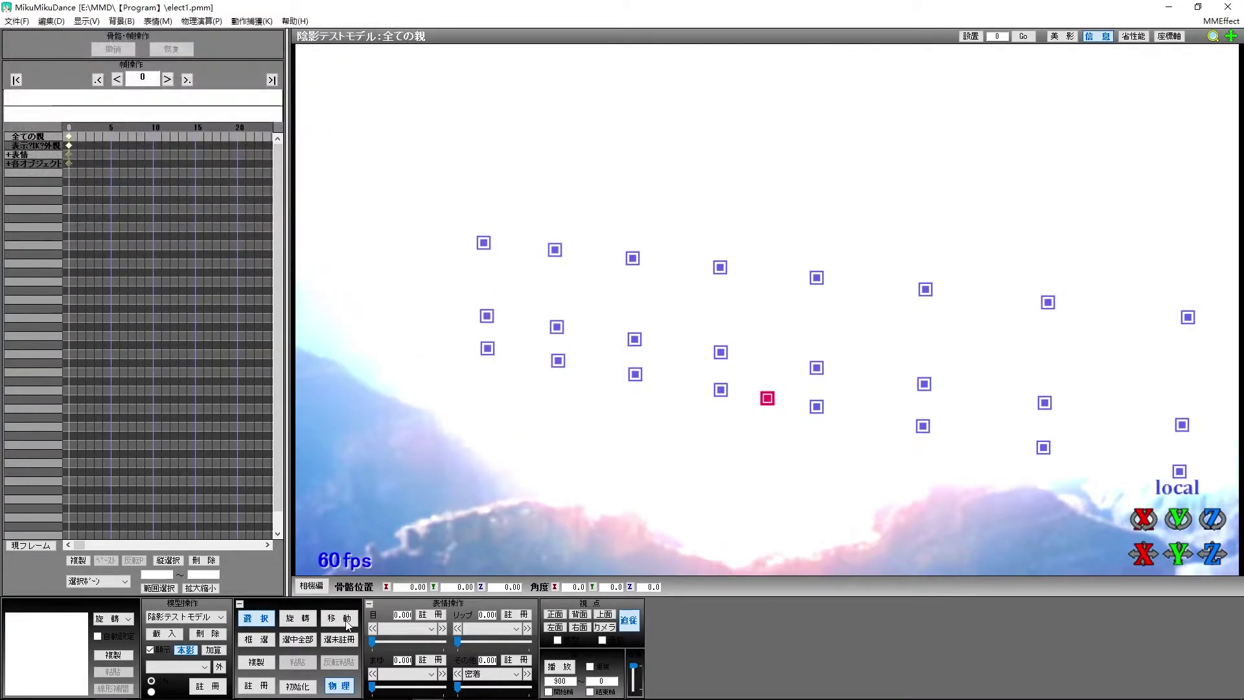
# Select the ray_controller model and look through its environment-light, bloom and vignette morphs.
pyautogui.click(195, 617)
pyautogui.click(221, 652)
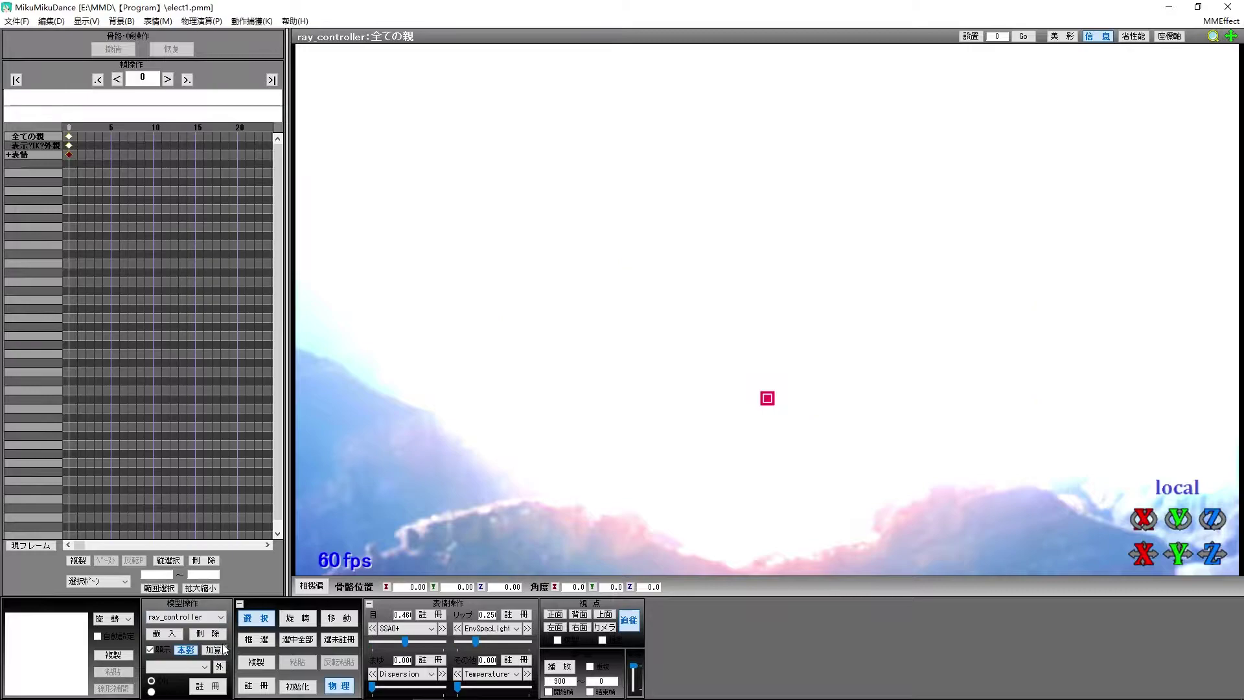
pyautogui.click(516, 626)
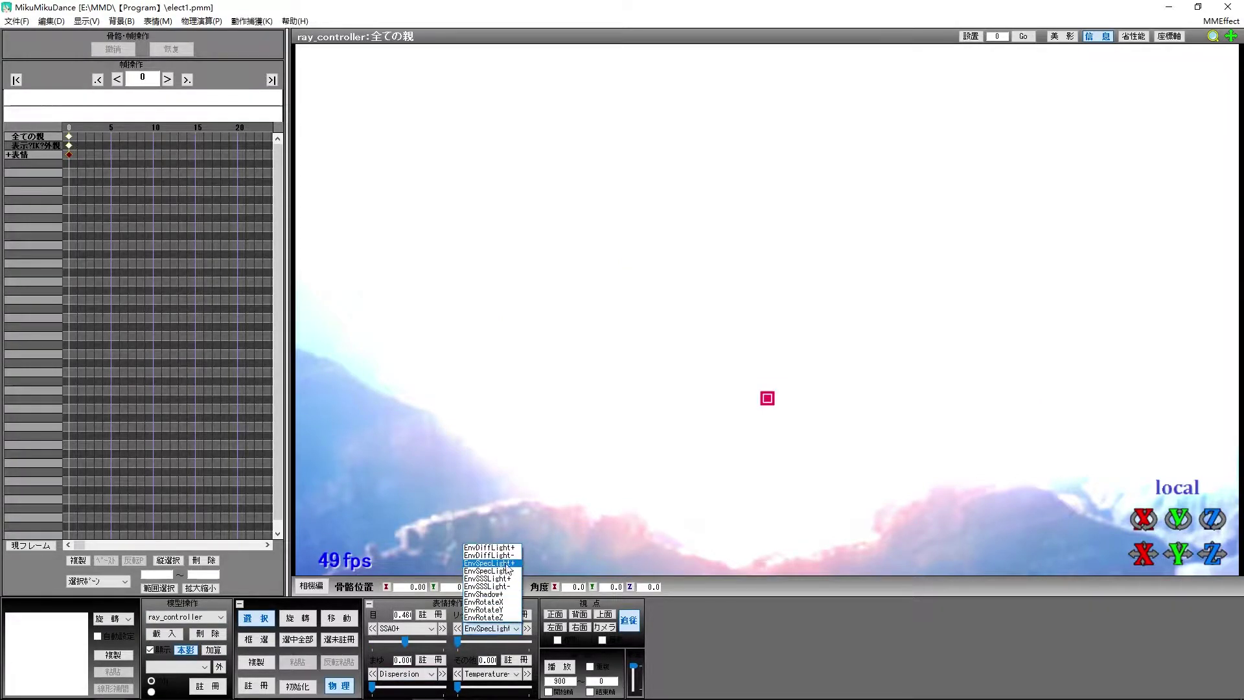
pyautogui.click(510, 556)
pyautogui.click(398, 674)
pyautogui.click(405, 600)
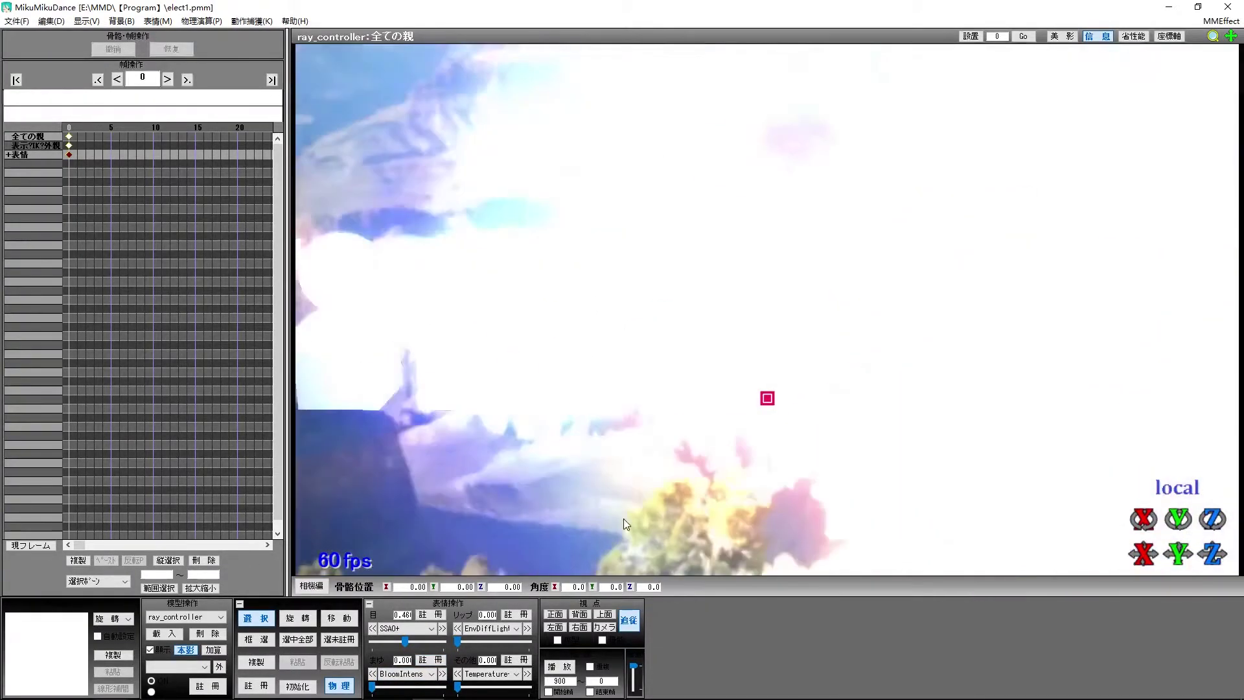
pyautogui.click(402, 674)
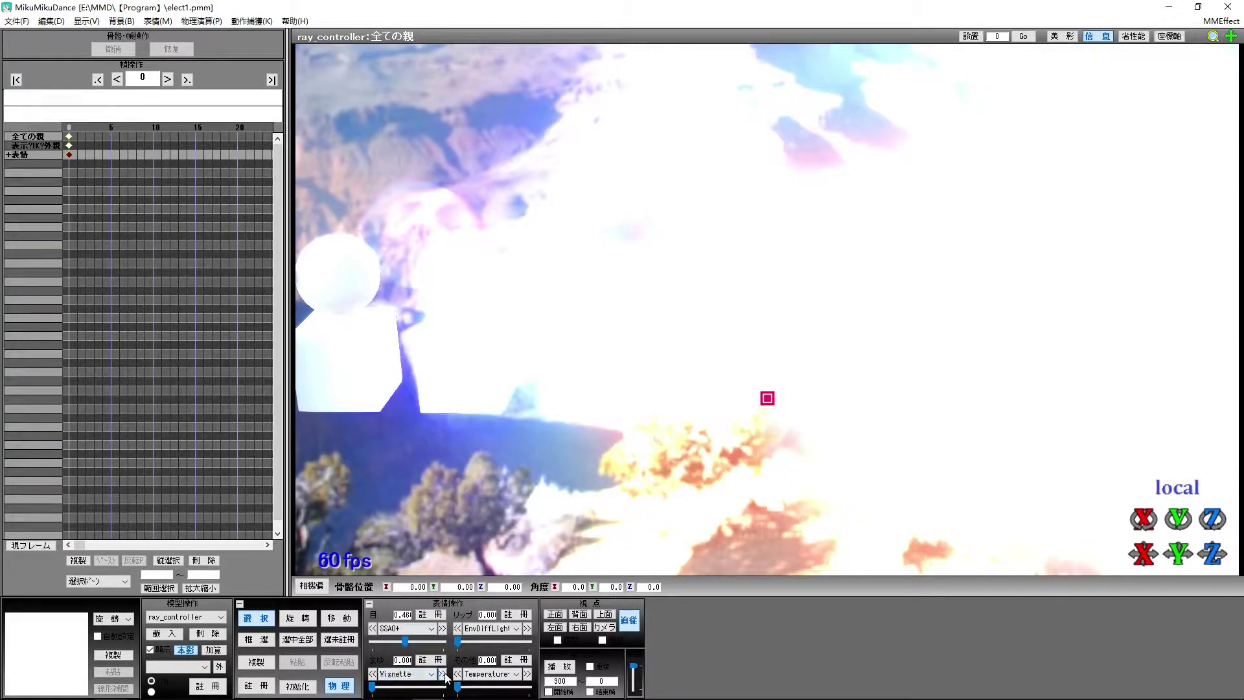
# Raise the ray_controller's SSAO+ morph to about 0.83 and select its EnvRotateZ morph.
pyautogui.moveTo(431, 652); pyautogui.dragTo(433, 652)
pyautogui.click(495, 628)
pyautogui.click(497, 629)
pyautogui.click(527, 631)
pyautogui.click(165, 633)
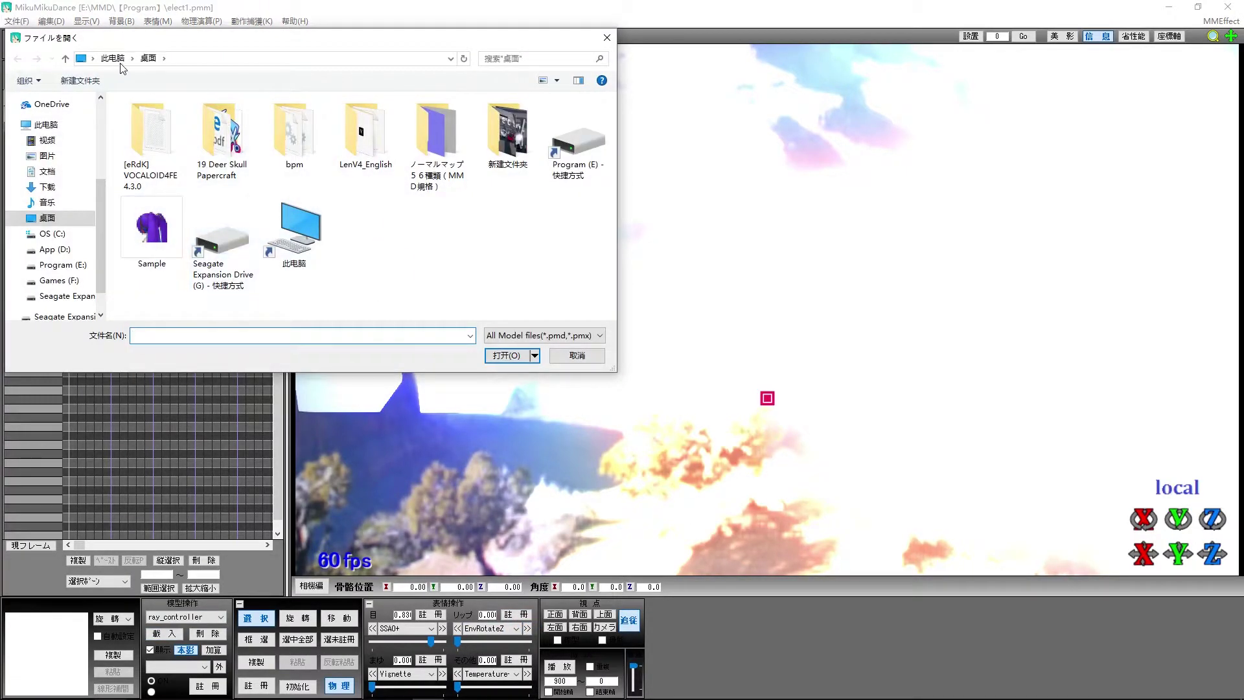
pyautogui.click(606, 36)
# Hide the skybox_hdr.pmx model through the MMEffect effect assignment and confirm.
pyautogui.click(1221, 21)
pyautogui.click(1150, 34)
pyautogui.click(29, 145)
pyautogui.moveTo(653, 230); pyautogui.dragTo(615, 235, button='right')
pyautogui.click(236, 276)
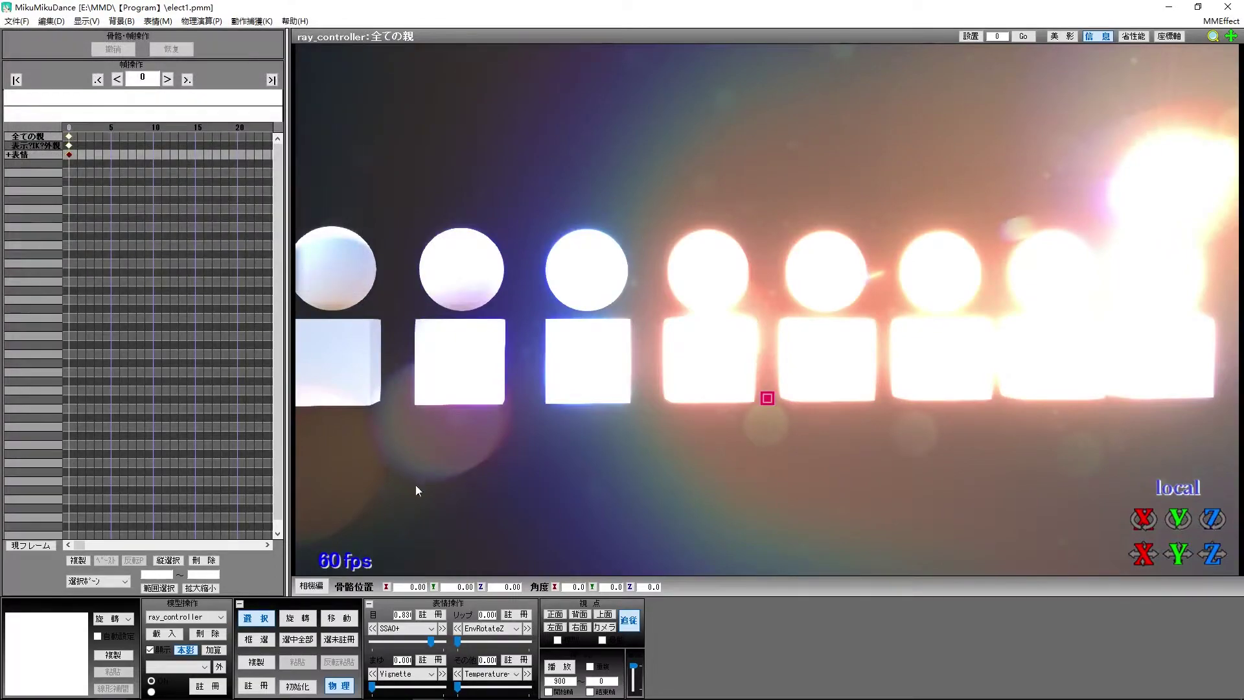
# Switch to camera, light and accessory mode and turn off the display of the ikLensGhost.x accessory.
pyautogui.click(310, 586)
pyautogui.scroll(-10, 744, 461)
pyautogui.scroll(7, 744, 461)
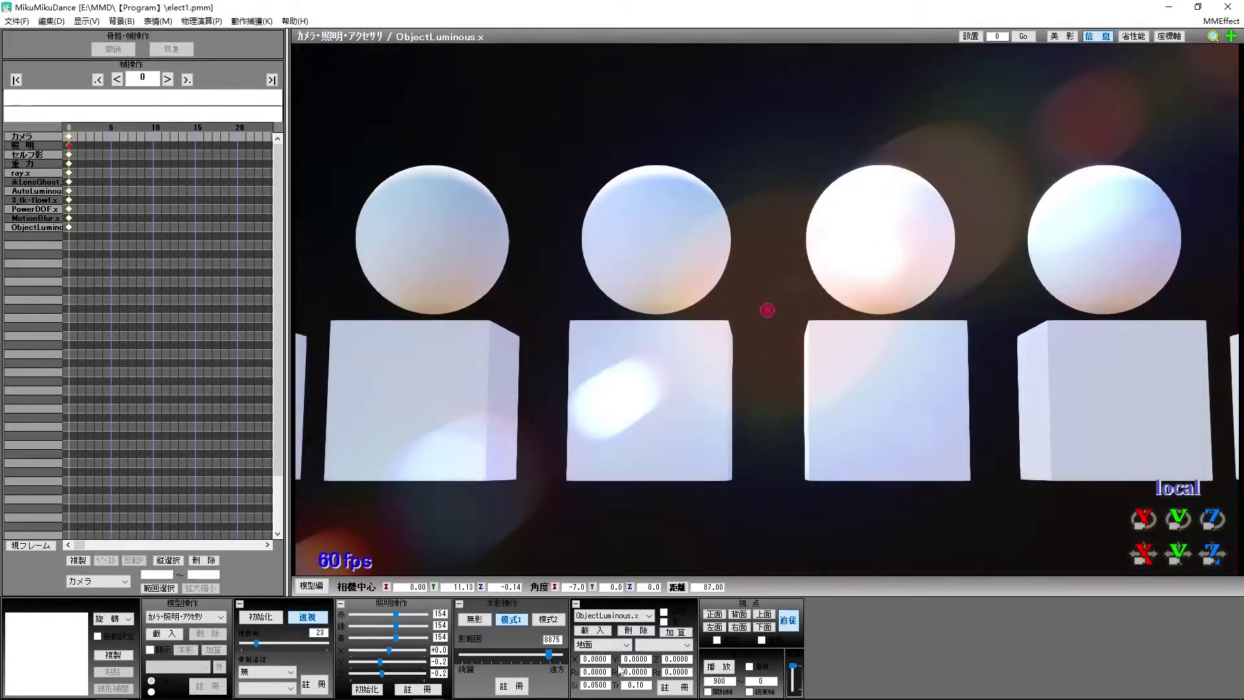
pyautogui.click(615, 615)
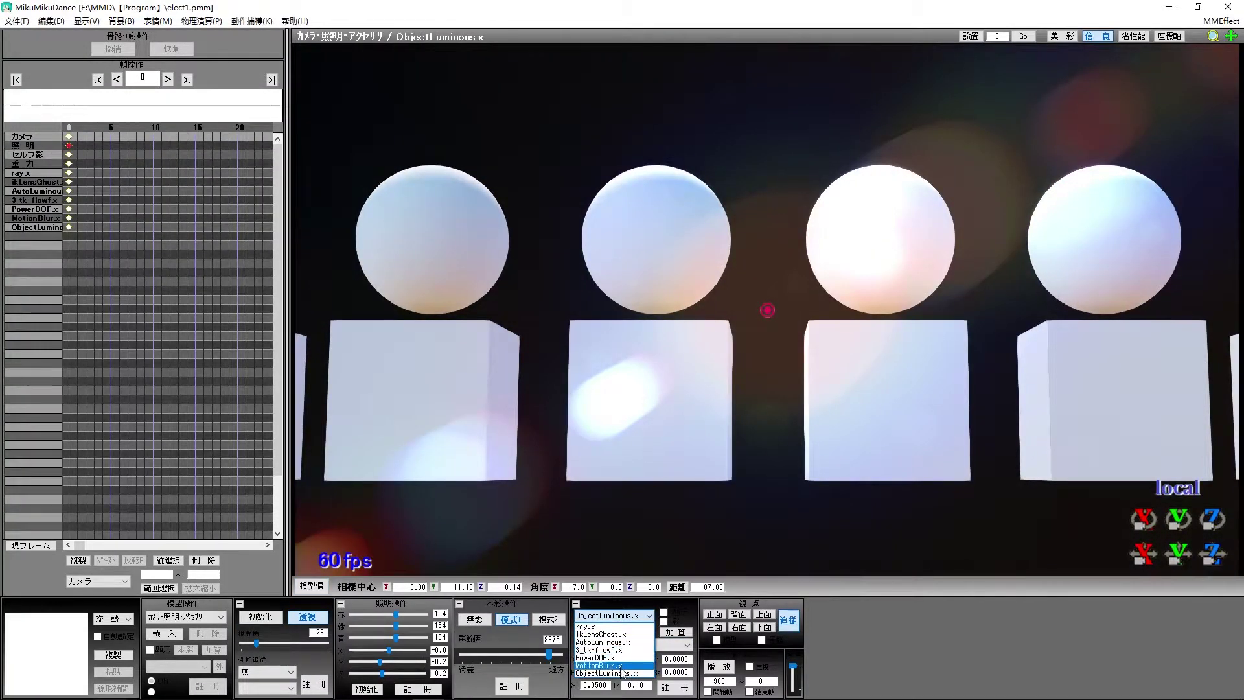
pyautogui.click(602, 634)
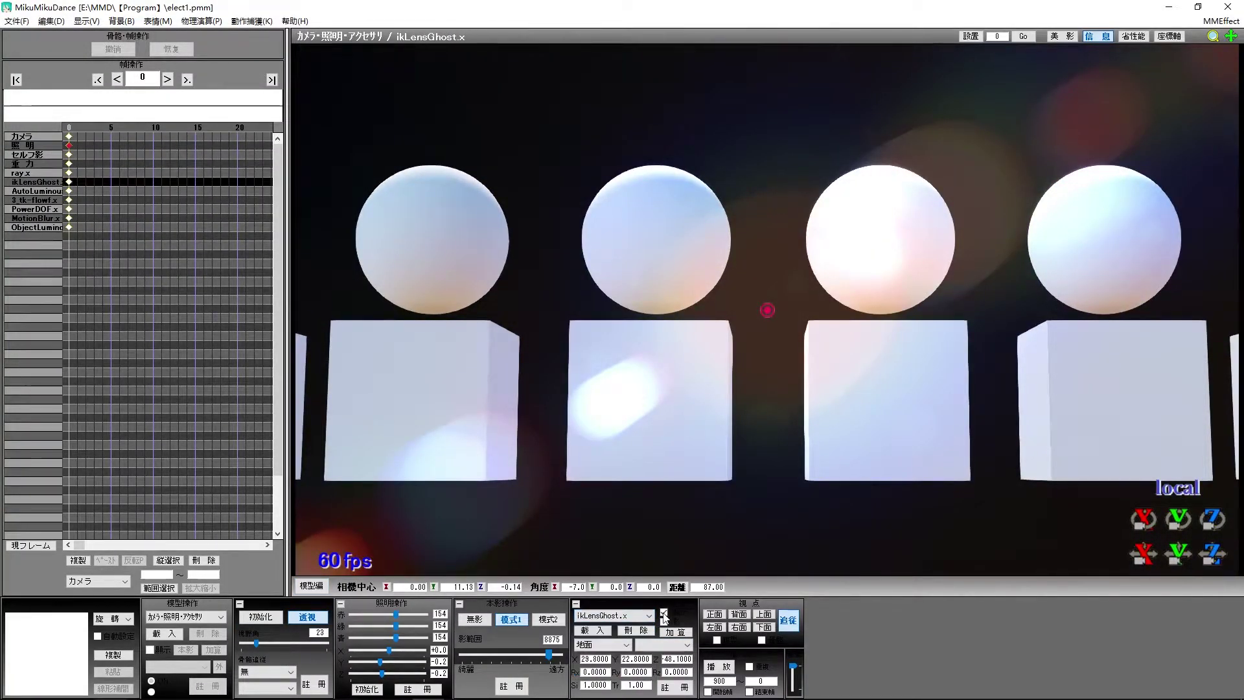
# Examine the row of spheres and cubes of the Sample model from an oblique, elevated angle.
pyautogui.scroll(-6, 840, 440)
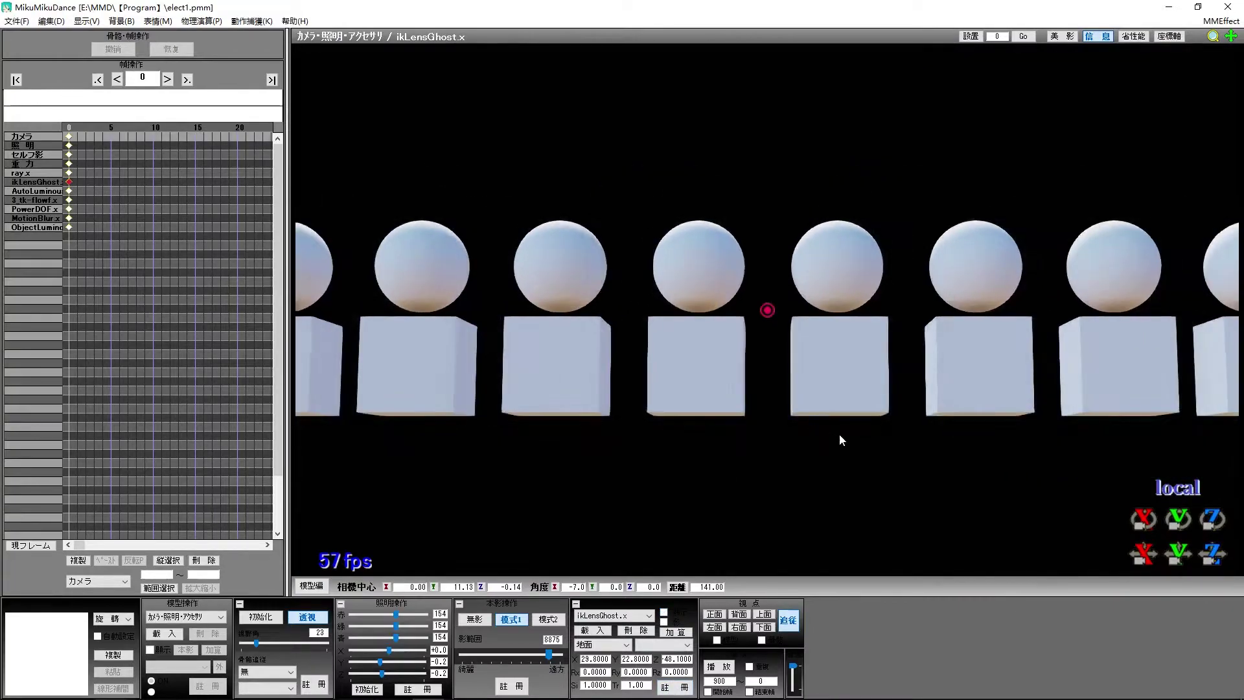
pyautogui.moveTo(840, 436); pyautogui.dragTo(842, 486, button='right')
pyautogui.moveTo(532, 421); pyautogui.dragTo(774, 455, button='middle')
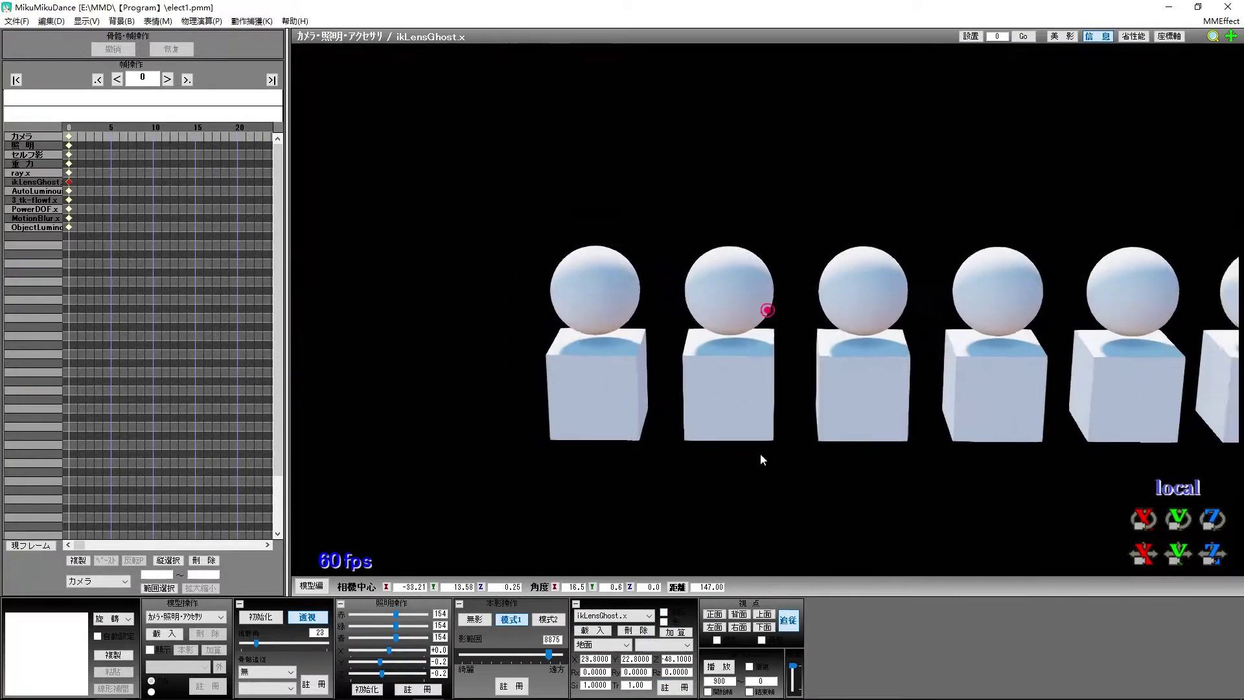
pyautogui.scroll(8, 760, 455)
pyautogui.scroll(-3, 760, 454)
pyautogui.moveTo(658, 480); pyautogui.dragTo(790, 418, button='right')
pyautogui.moveTo(788, 414); pyautogui.dragTo(1014, 406, button='middle')
pyautogui.scroll(9, 1014, 405)
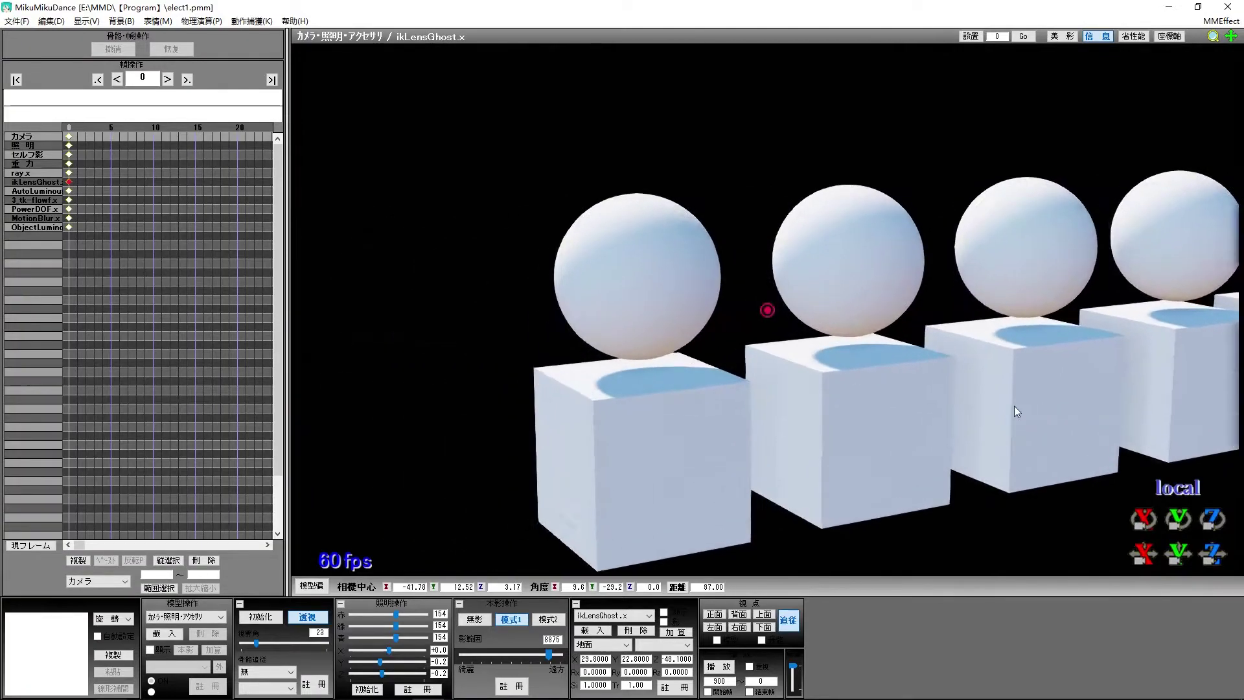
pyautogui.moveTo(821, 451); pyautogui.dragTo(826, 415, button='middle')
pyautogui.scroll(-4, 826, 415)
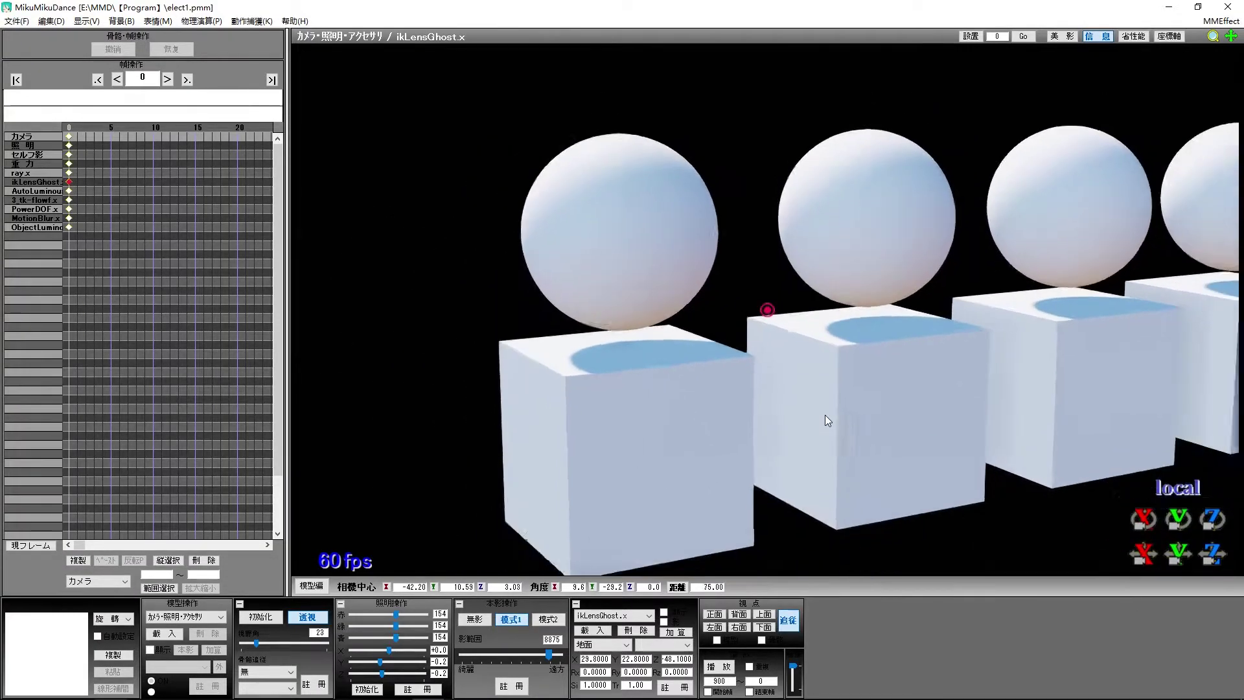
pyautogui.scroll(-2, 826, 415)
pyautogui.moveTo(896, 430); pyautogui.dragTo(916, 433, button='right')
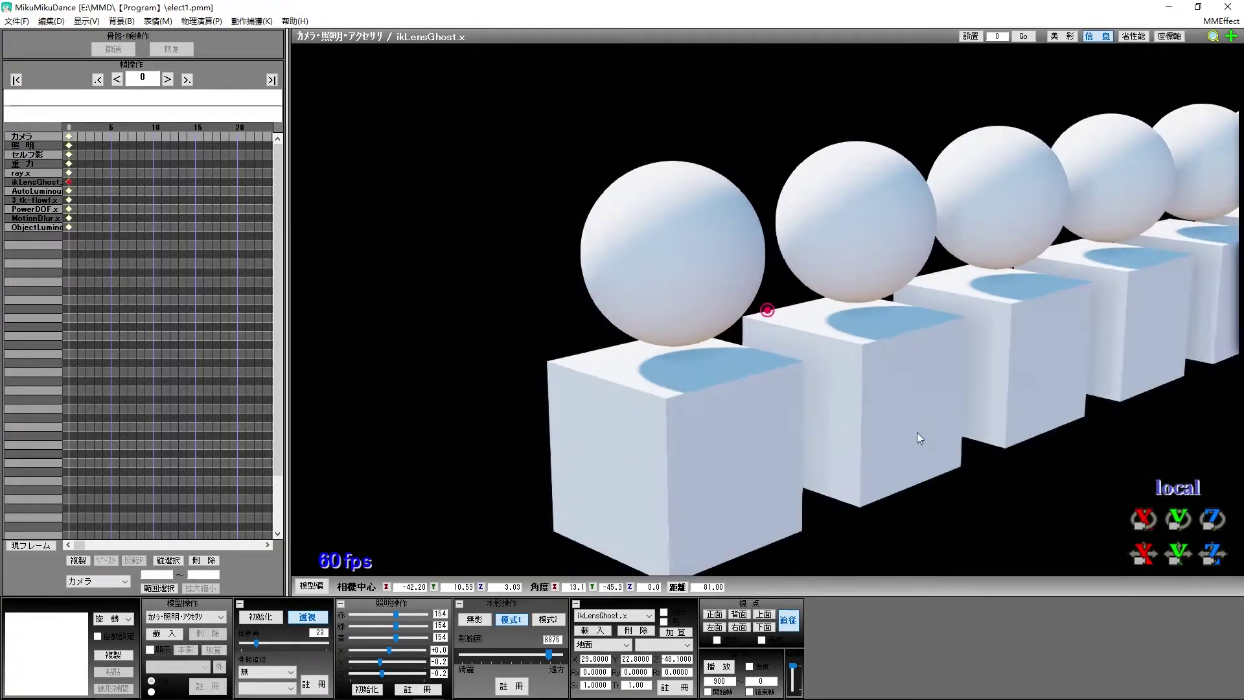
pyautogui.scroll(-5, 916, 433)
pyautogui.moveTo(916, 433); pyautogui.dragTo(836, 435, button='middle')
pyautogui.scroll(5, 842, 437)
# In the MaterialMap effect assignment, expand the Sample.pmx subsets and assign normal map\material_2.0.fx to subsets 0 and 1.
pyautogui.click(1223, 22)
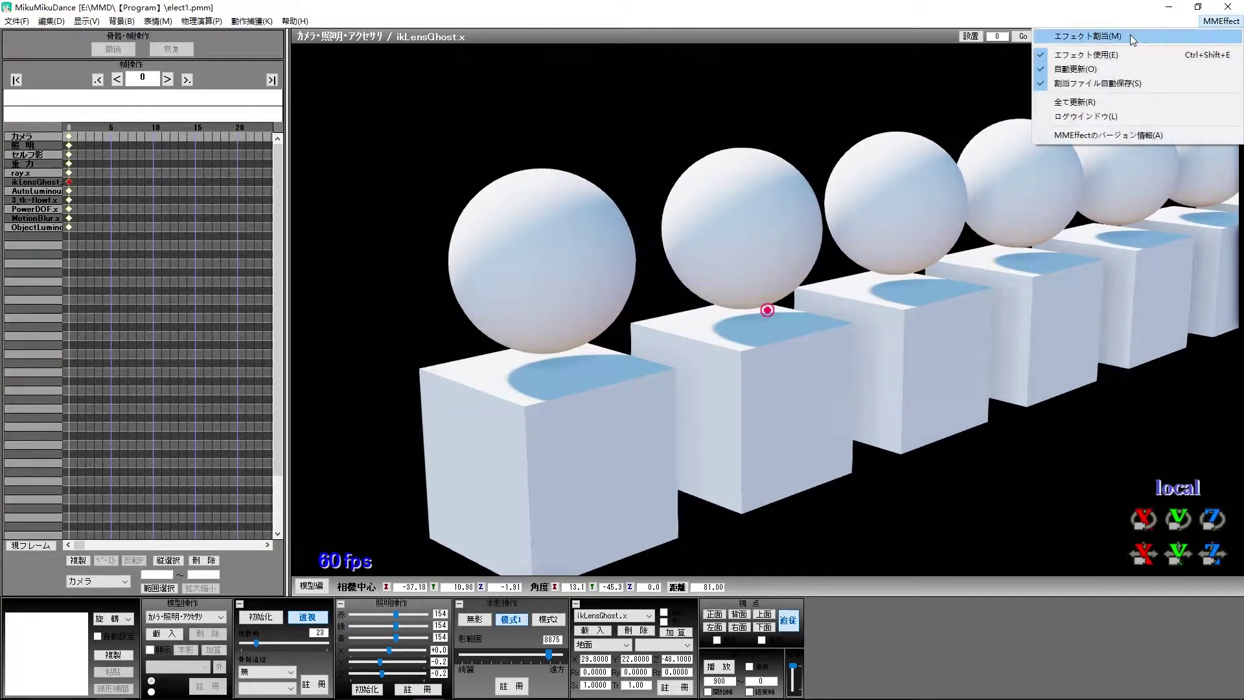
pyautogui.click(1095, 34)
pyautogui.click(175, 76)
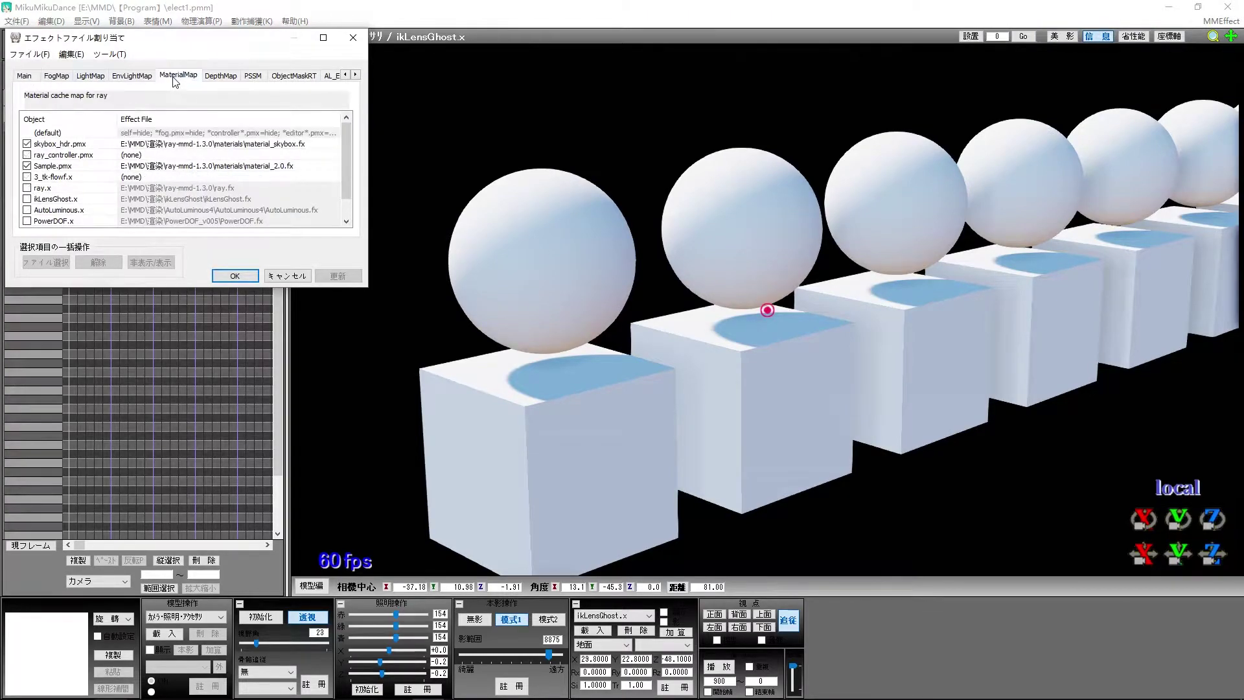
pyautogui.rightClick(52, 170)
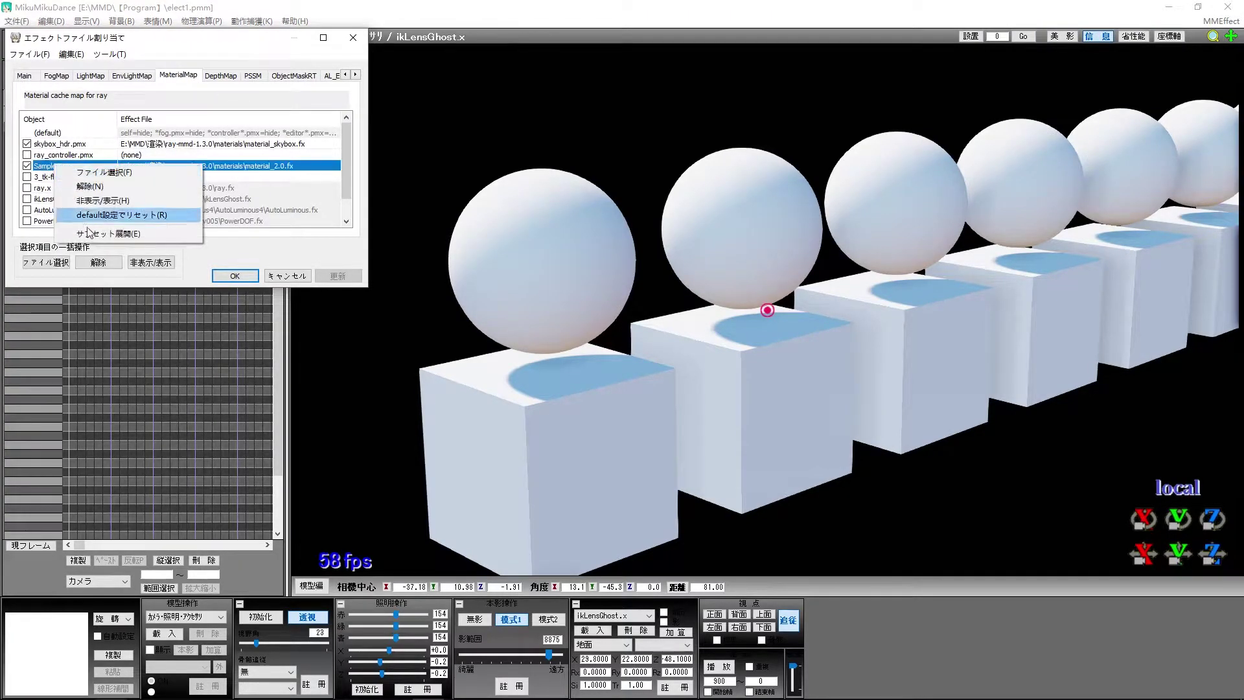
pyautogui.click(97, 237)
pyautogui.click(100, 181)
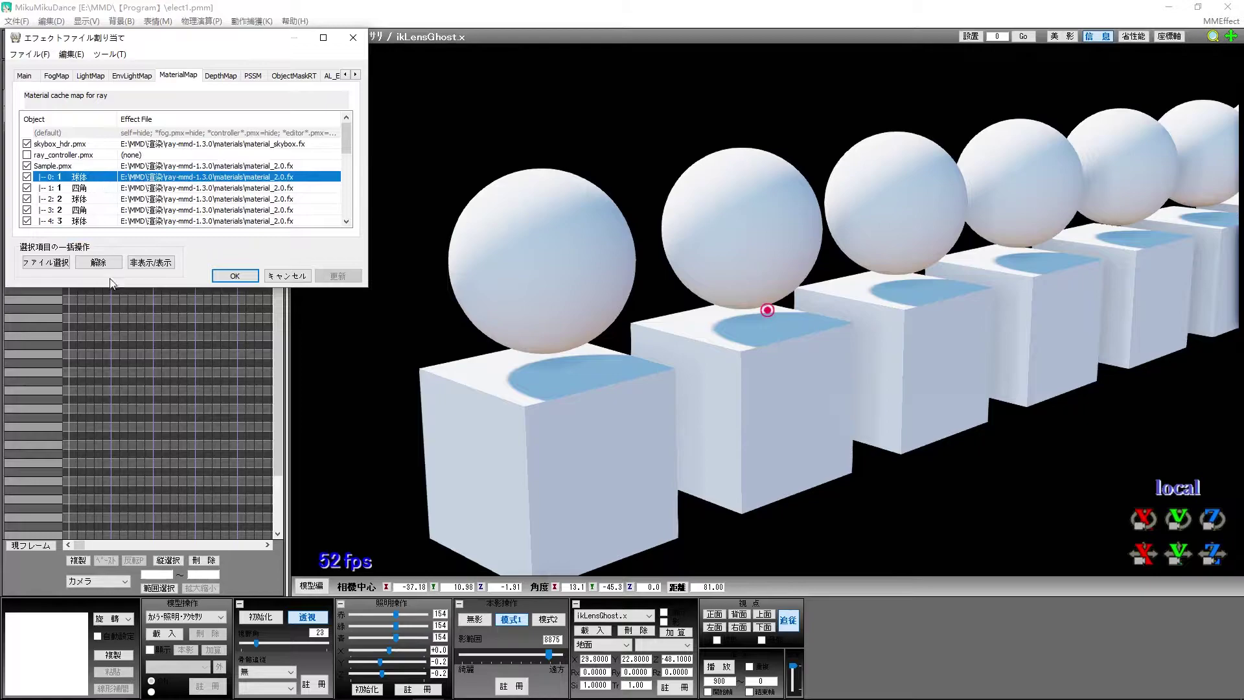
pyautogui.keyDown('shift'); pyautogui.click(112, 188); pyautogui.keyUp('shift')
pyautogui.click(60, 266)
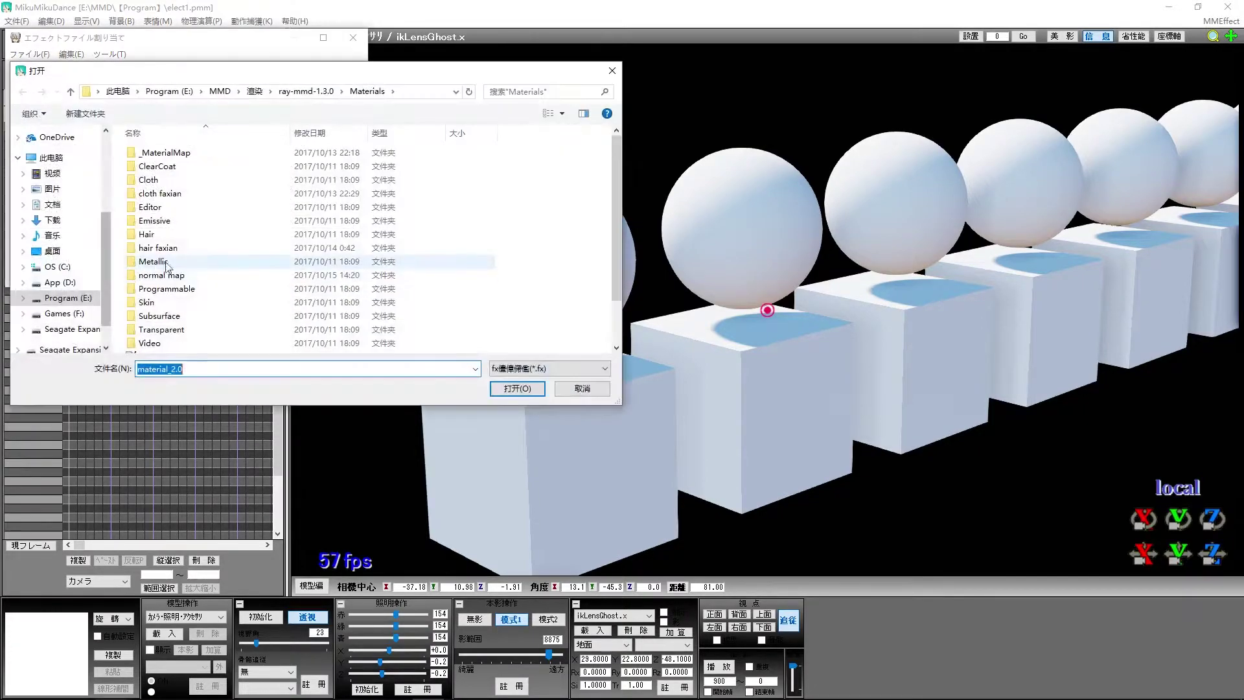
pyautogui.doubleClick(244, 272)
pyautogui.doubleClick(230, 156)
# Examine the normal map's surface relief on the first sphere up close and compare it with the neighbouring plain sphere.
pyautogui.moveTo(643, 309); pyautogui.dragTo(614, 310, button='right')
pyautogui.moveTo(614, 310); pyautogui.dragTo(752, 353, button='middle')
pyautogui.scroll(4, 753, 265)
pyautogui.scroll(8, 750, 265)
pyautogui.scroll(-5, 752, 353)
pyautogui.moveTo(757, 353); pyautogui.dragTo(800, 342, button='right')
pyautogui.moveTo(800, 340); pyautogui.dragTo(796, 346, button='middle')
pyautogui.scroll(-7, 796, 346)
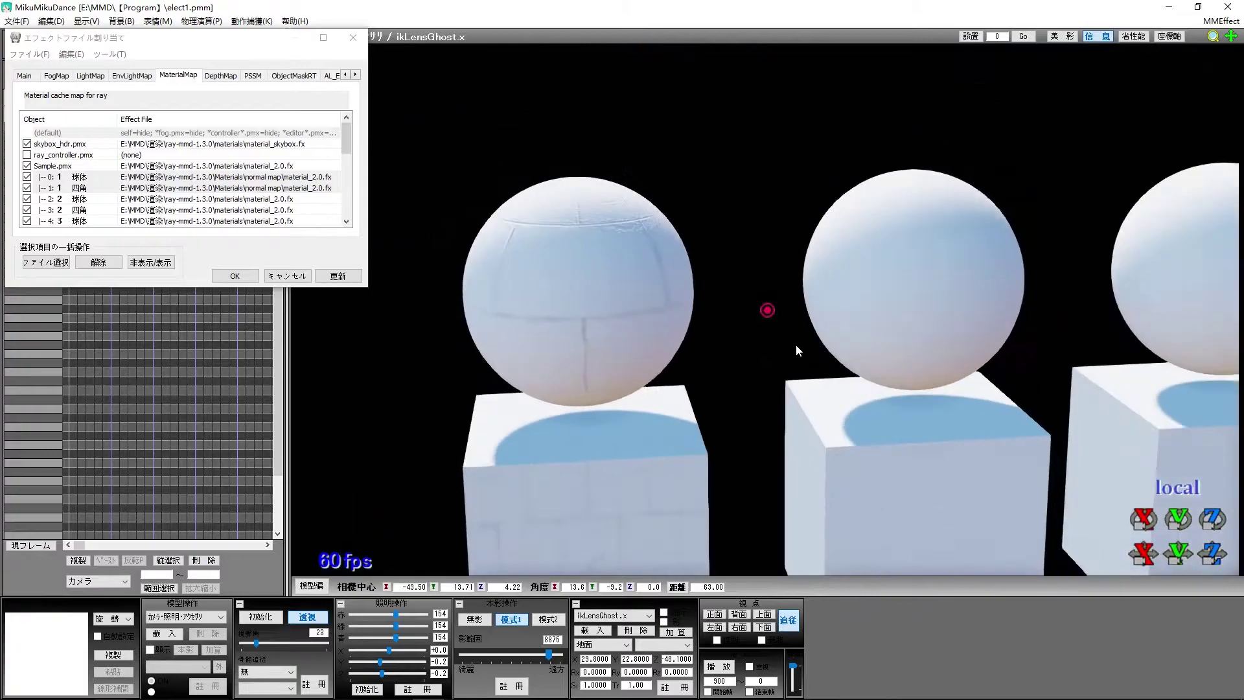
pyautogui.scroll(9, 797, 347)
pyautogui.moveTo(681, 330); pyautogui.dragTo(672, 326, button='middle')
pyautogui.scroll(-5, 672, 326)
pyautogui.scroll(5, 672, 326)
pyautogui.scroll(-4, 673, 326)
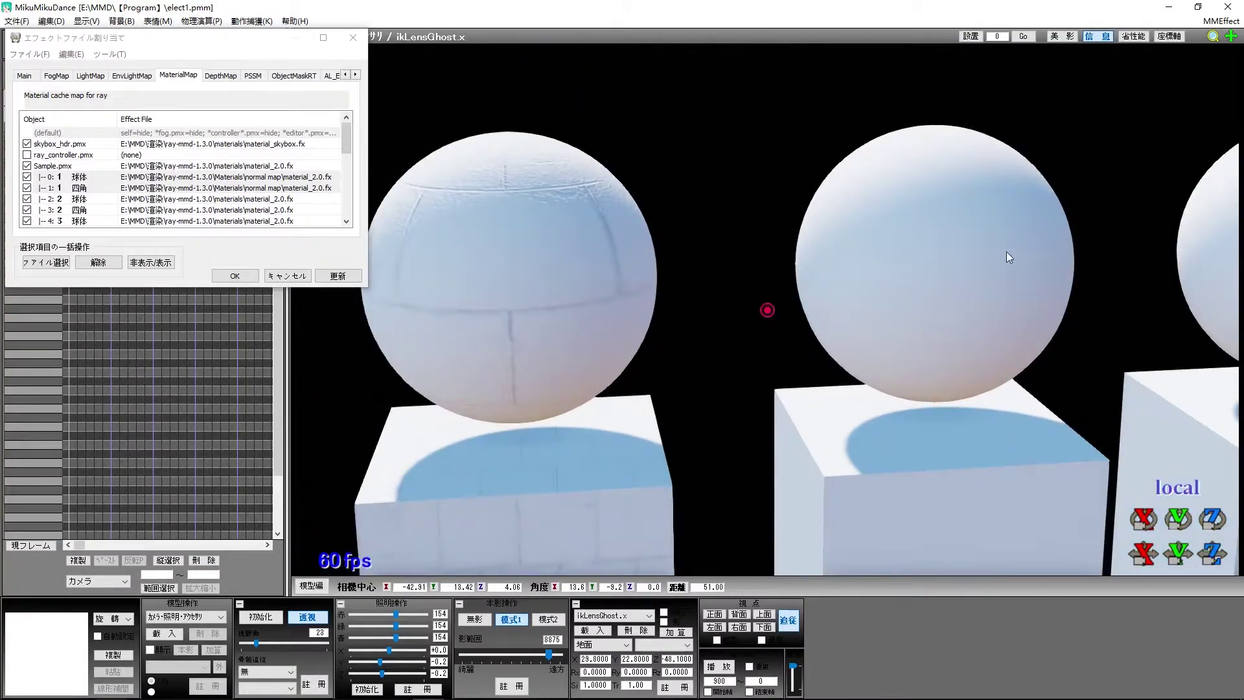
# Confirm the effect assignment and examine the normal map on the first cube's front face.
pyautogui.scroll(-3, 726, 347)
pyautogui.scroll(8, 752, 402)
pyautogui.scroll(-5, 771, 454)
pyautogui.moveTo(777, 462); pyautogui.dragTo(774, 310, button='middle')
pyautogui.scroll(-4, 774, 310)
pyautogui.click(235, 276)
pyautogui.scroll(9, 761, 335)
pyautogui.moveTo(531, 405); pyautogui.dragTo(765, 287, button='middle')
pyautogui.scroll(-7, 752, 248)
# Switch to material_2.0.fx in Notepad++, place its window beside the first cube and locate the normalMapScale and normalMapLoopNum lines.
pyautogui.hotkey('alt', 'Tab')
pyautogui.click(749, 273)
pyautogui.moveTo(732, 370); pyautogui.dragTo(1243, 143)
pyautogui.click(864, 475)
pyautogui.click(879, 475)
pyautogui.click(882, 464)
pyautogui.click(937, 475)
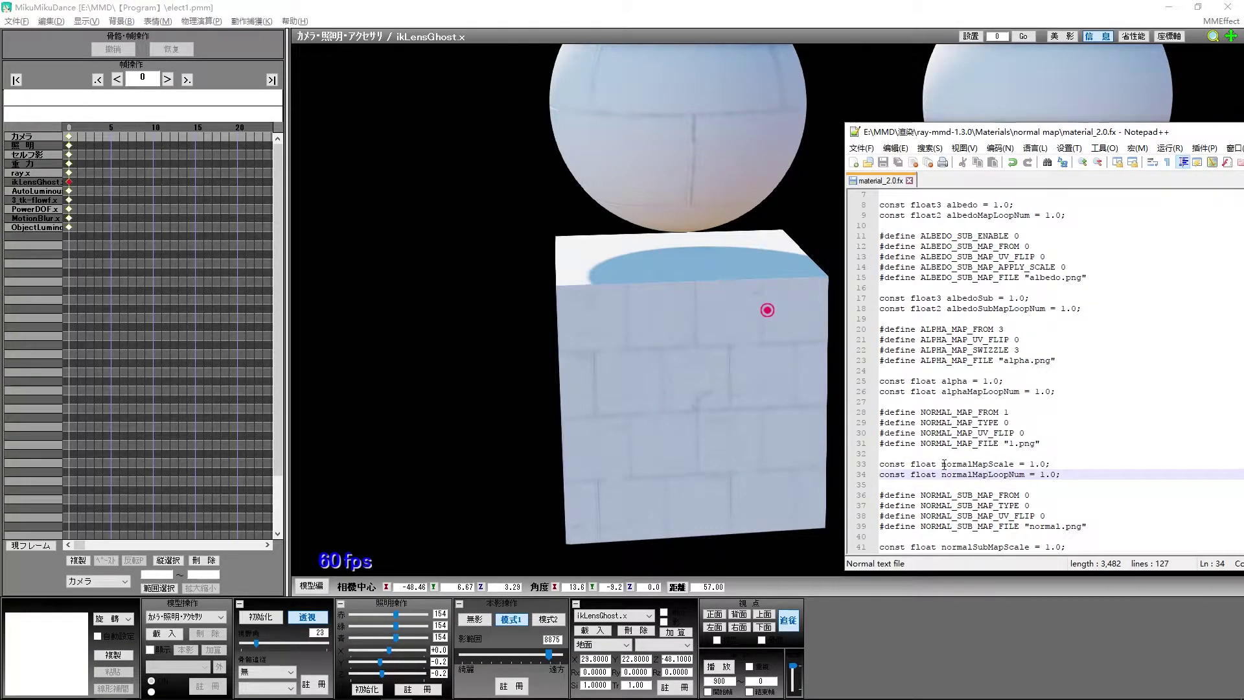
pyautogui.click(1024, 464)
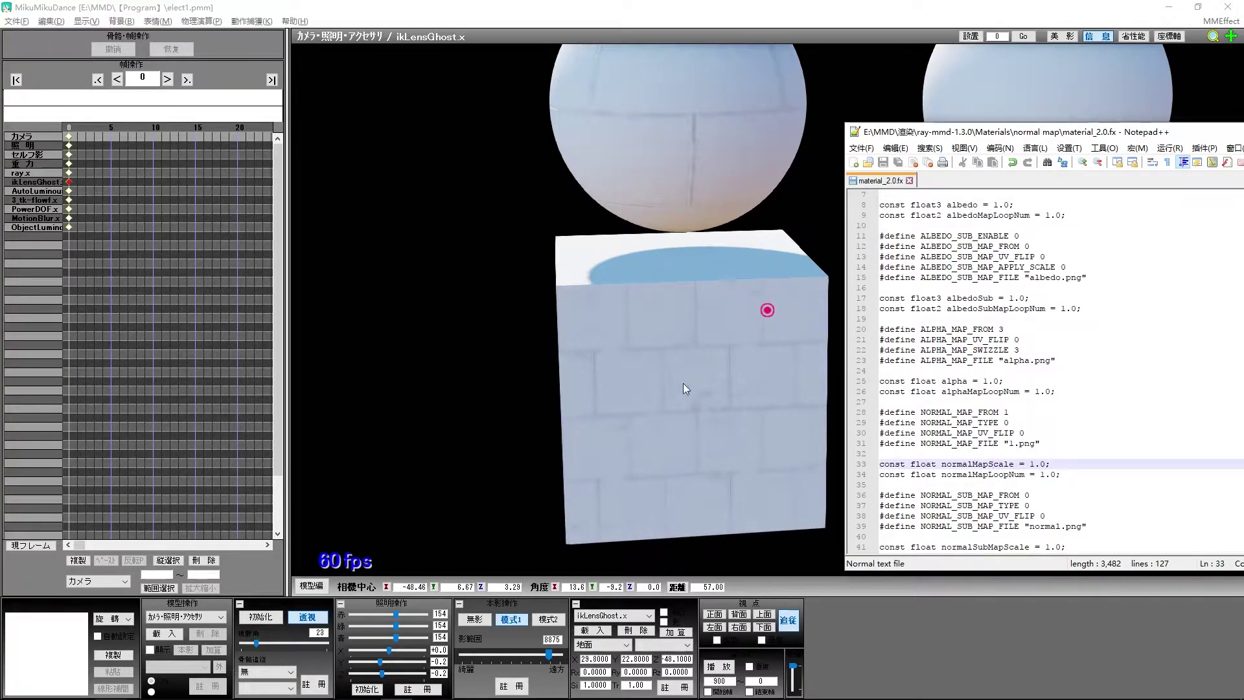
# Return to MikuMikuDance and examine the brick pattern on both side faces of the first cube.
pyautogui.moveTo(675, 384); pyautogui.dragTo(726, 385, button='right')
pyautogui.scroll(8, 726, 385)
pyautogui.scroll(-4, 683, 402)
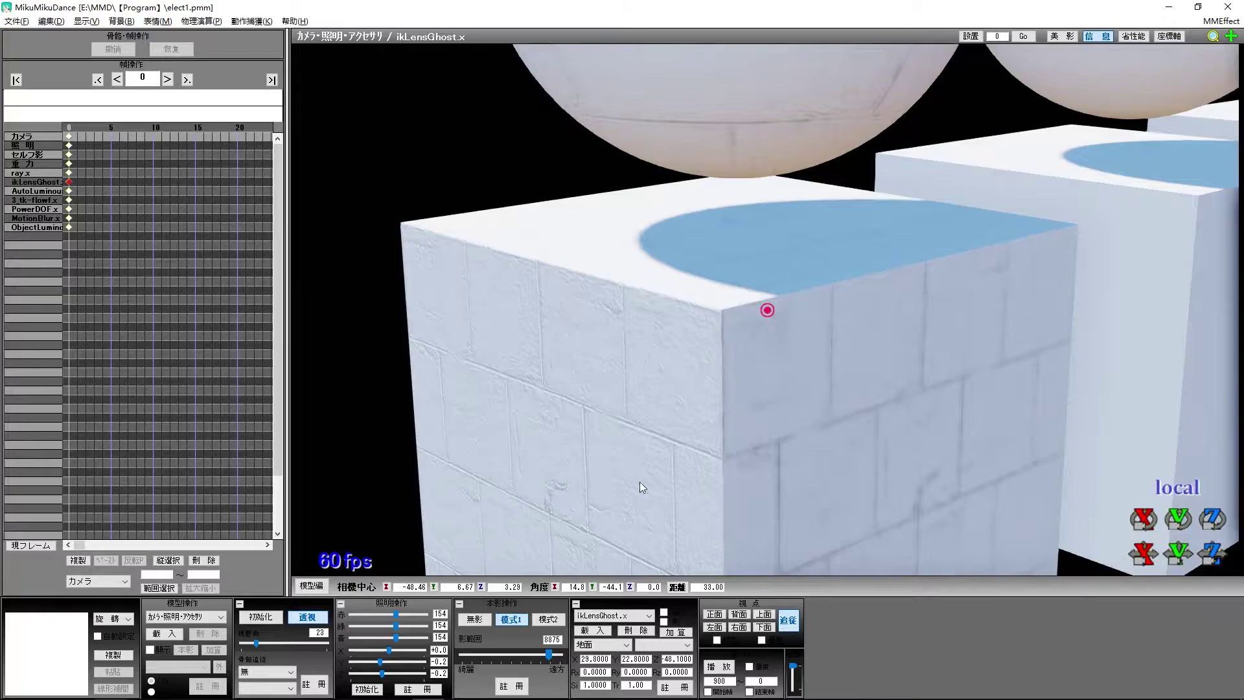
pyautogui.hotkey('alt', 'Tab')
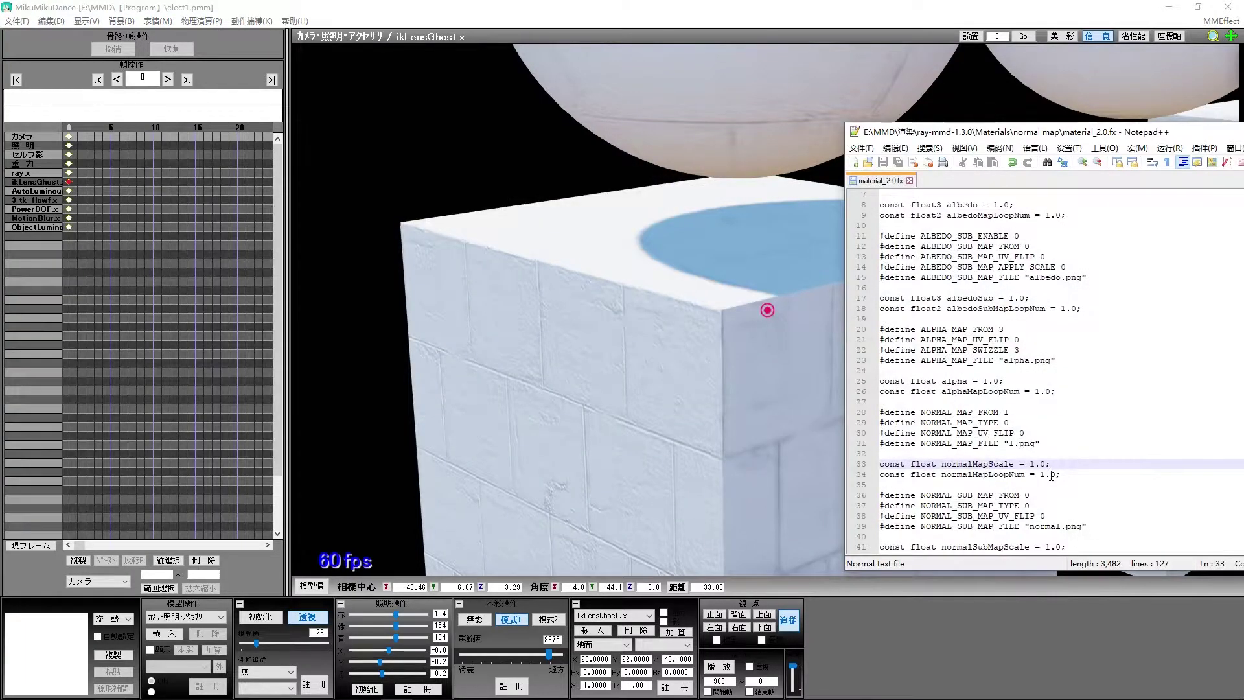
pyautogui.hotkey('alt', 'Tab')
pyautogui.scroll(-3, 679, 441)
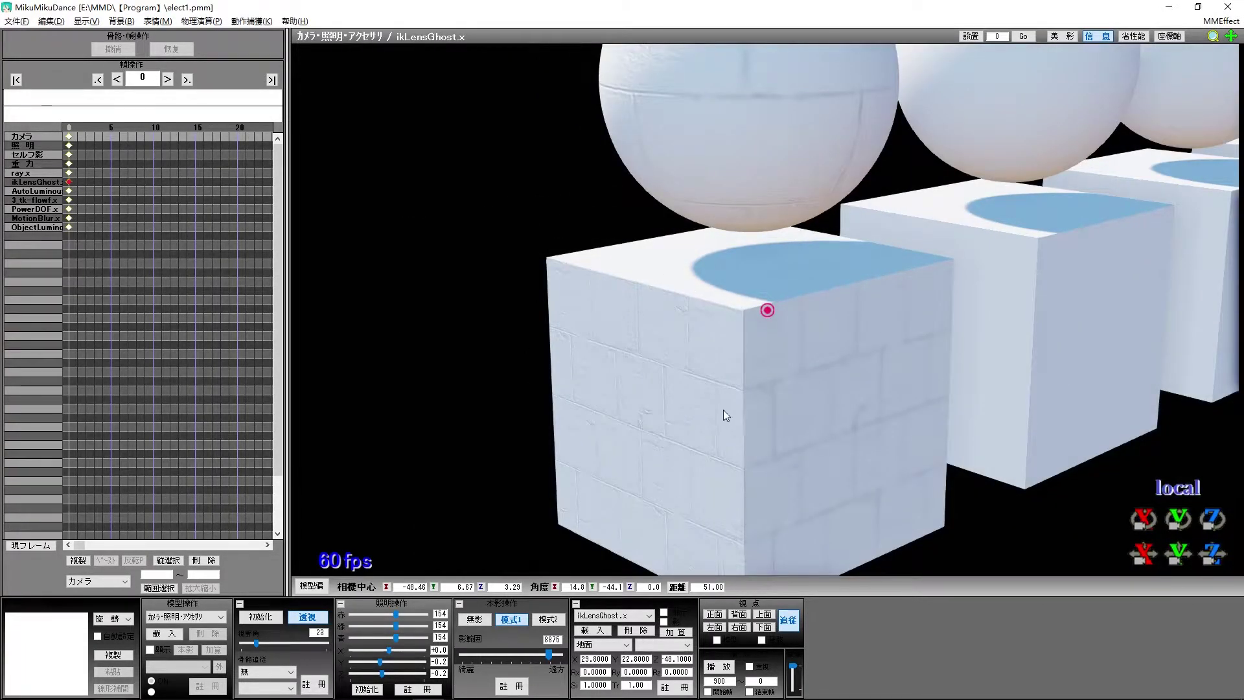
# Switch to Notepad++, set normalMapLoopNum to 5 in material_2.0.fx and save the file.
pyautogui.hotkey('alt', 'Tab')
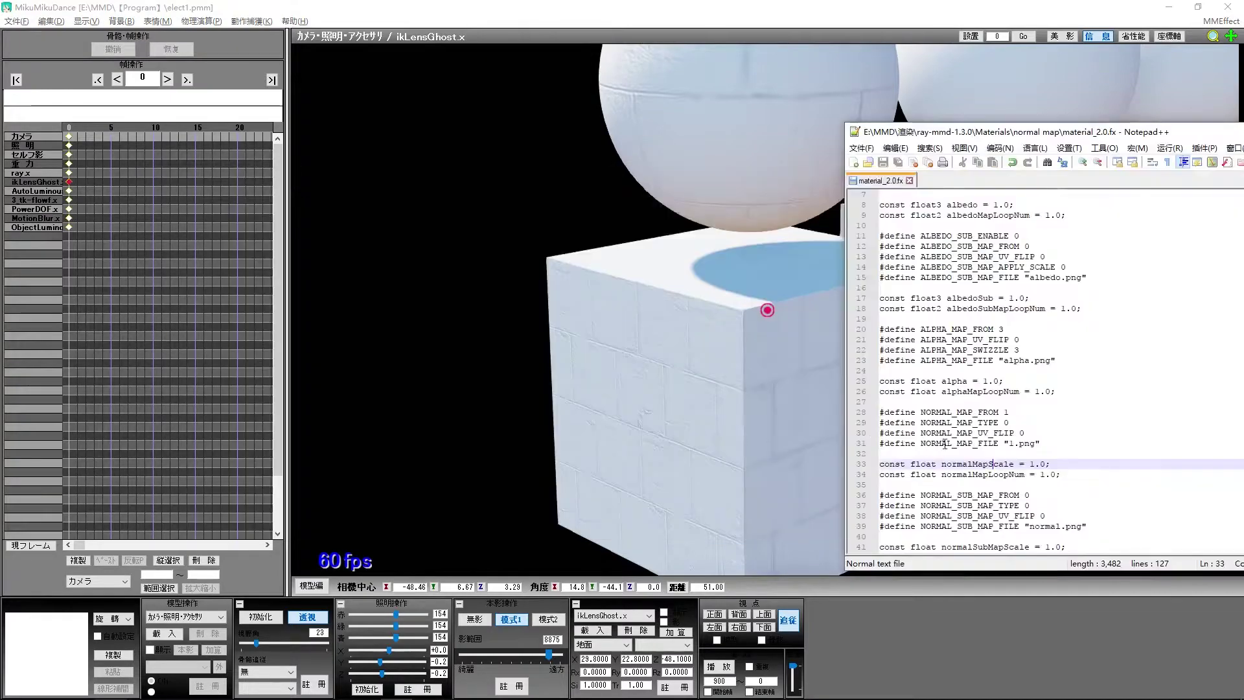
pyautogui.moveTo(1042, 474); pyautogui.dragTo(1054, 473)
pyautogui.write('5')
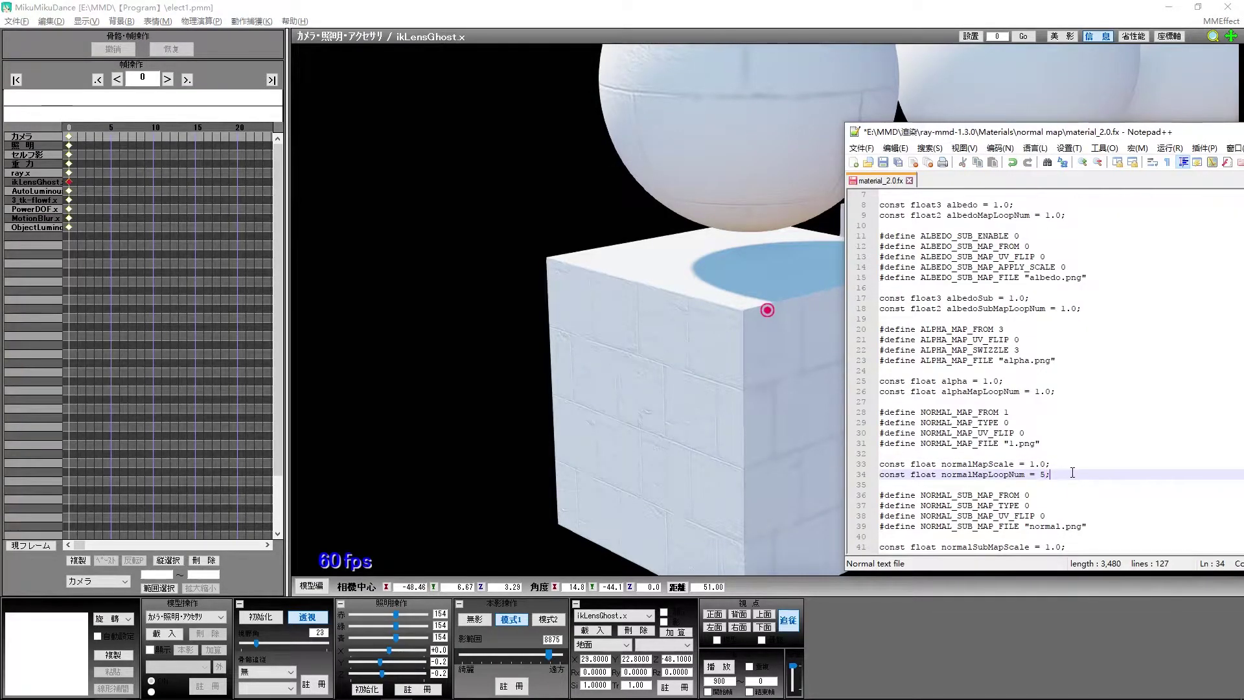
pyautogui.hotkey('ctrl', 's')
# Return to MikuMikuDance and examine the repeated normal map pattern on the first cube up close and from farther away.
pyautogui.click(722, 445)
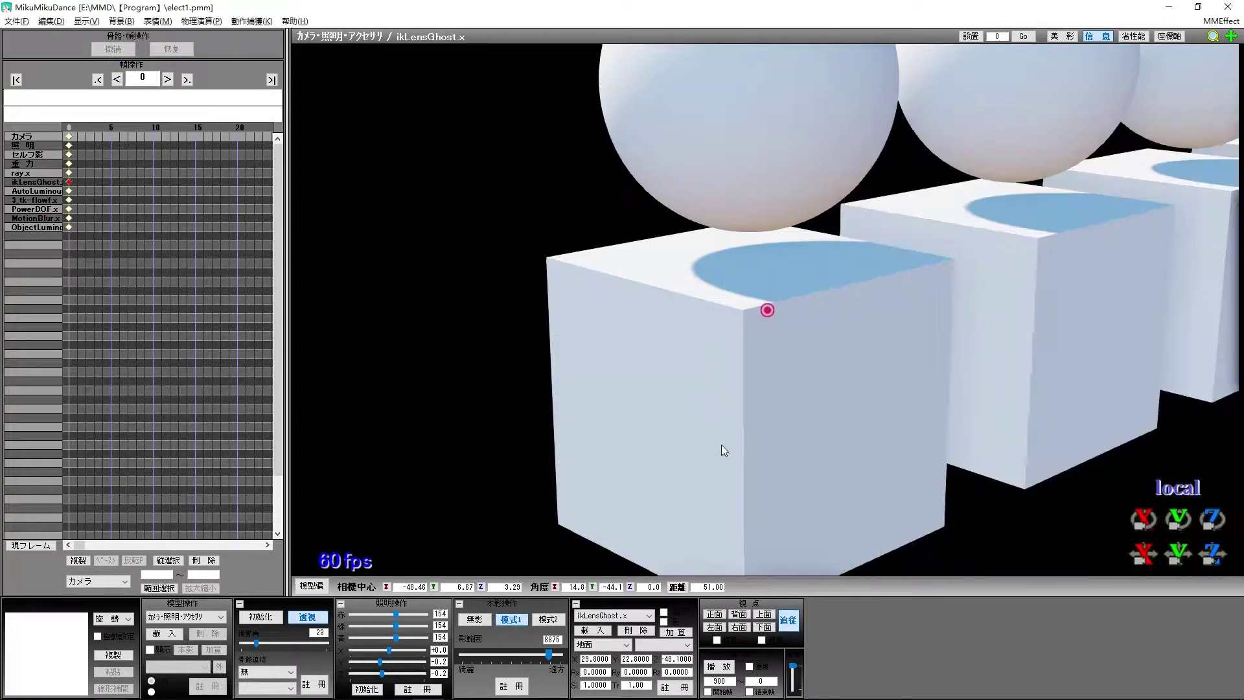
pyautogui.scroll(5, 721, 445)
pyautogui.moveTo(721, 444); pyautogui.dragTo(745, 429, button='middle')
pyautogui.scroll(2, 744, 429)
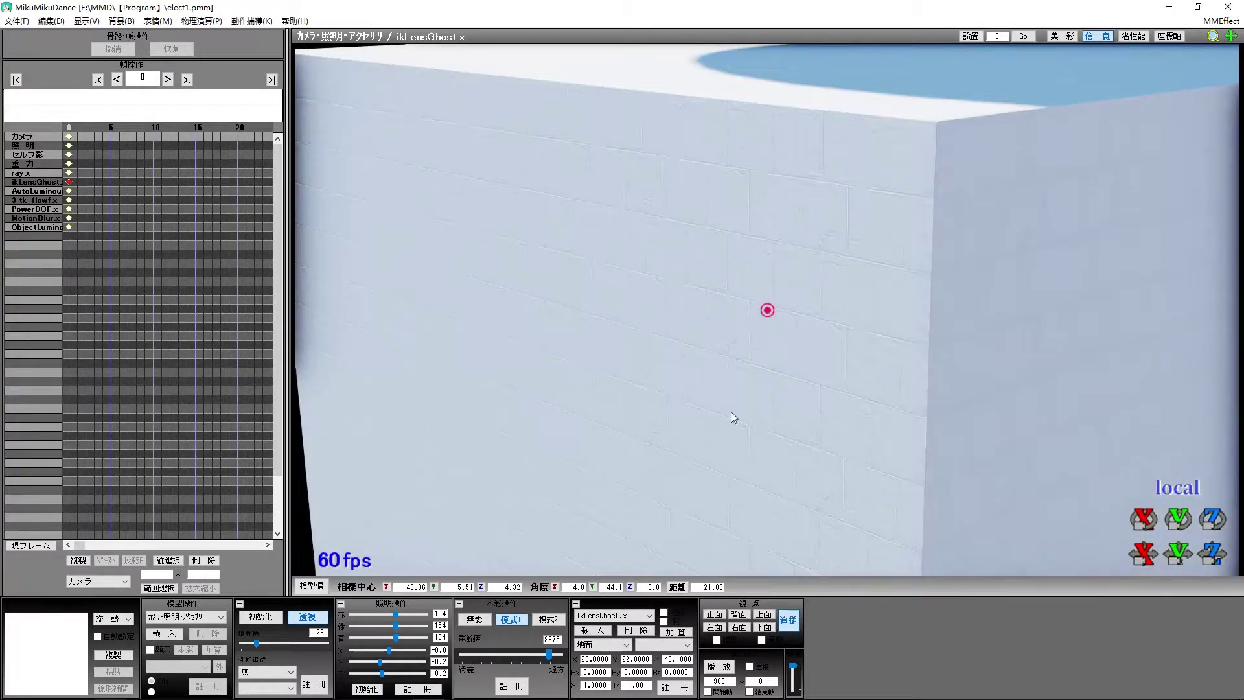
pyautogui.scroll(-6, 703, 412)
pyautogui.scroll(3, 788, 391)
pyautogui.scroll(-4, 789, 389)
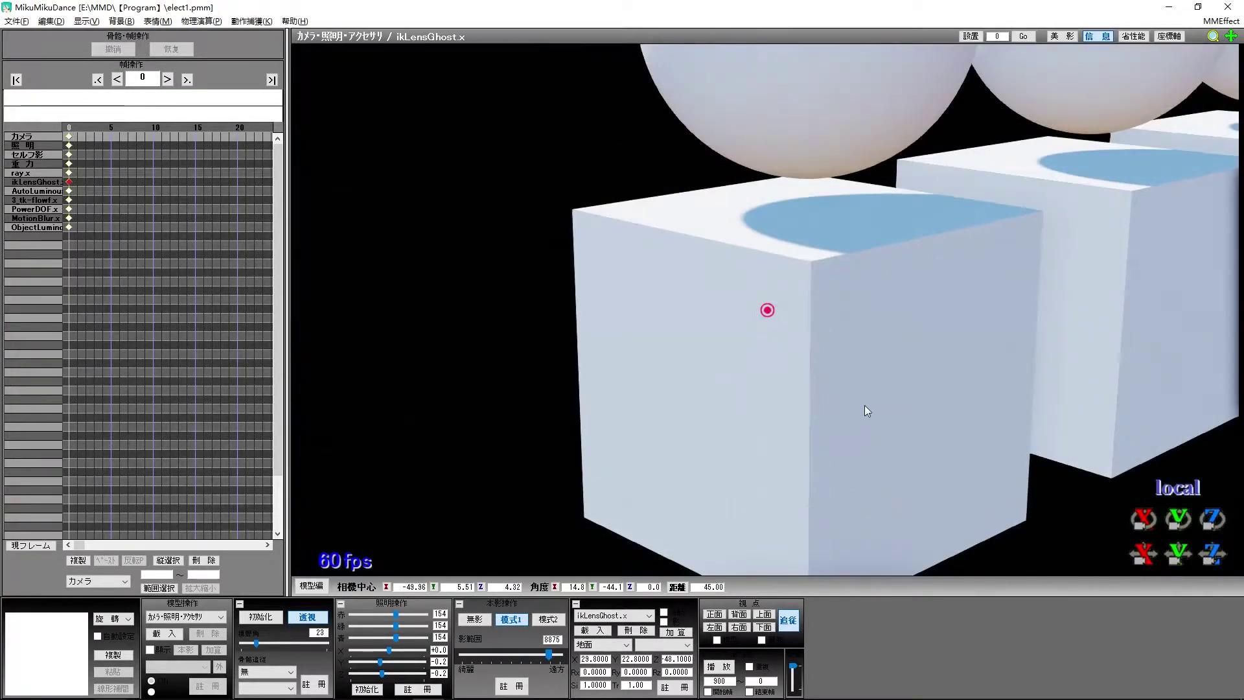
# Switch to Notepad++, set normalMapScale to 3 in material_2.0.fx and save the file.
pyautogui.hotkey('alt', 'Tab')
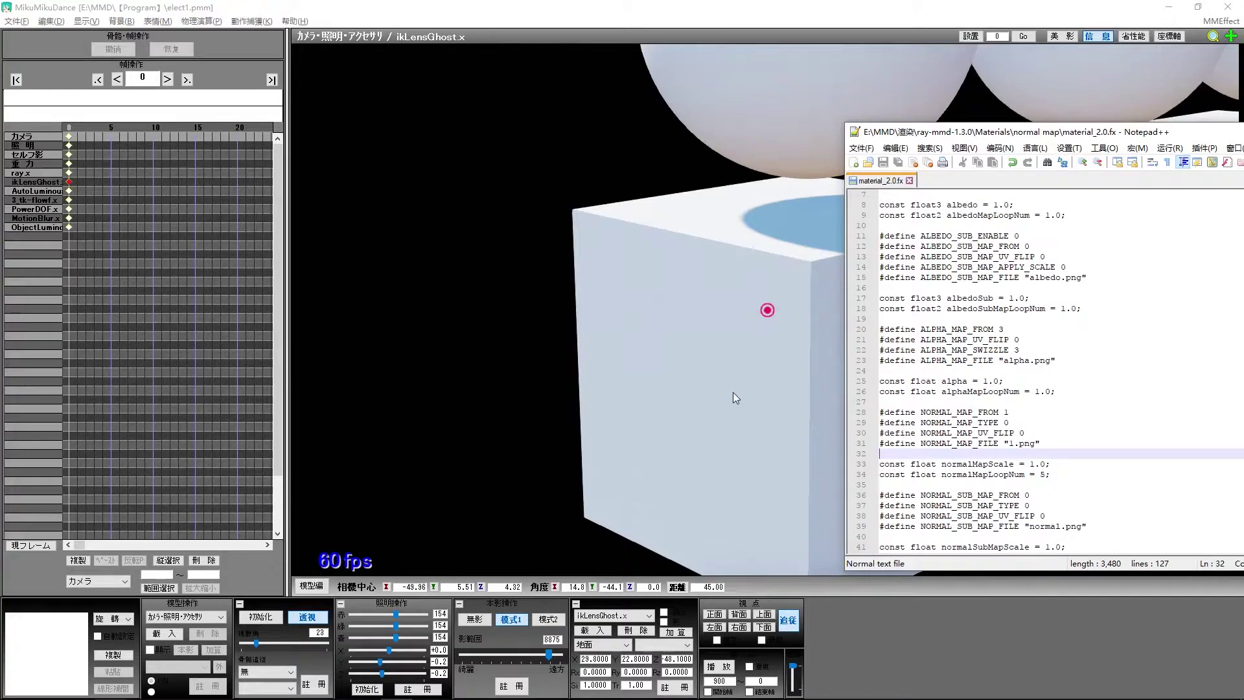
pyautogui.click(1032, 464)
pyautogui.write('3')
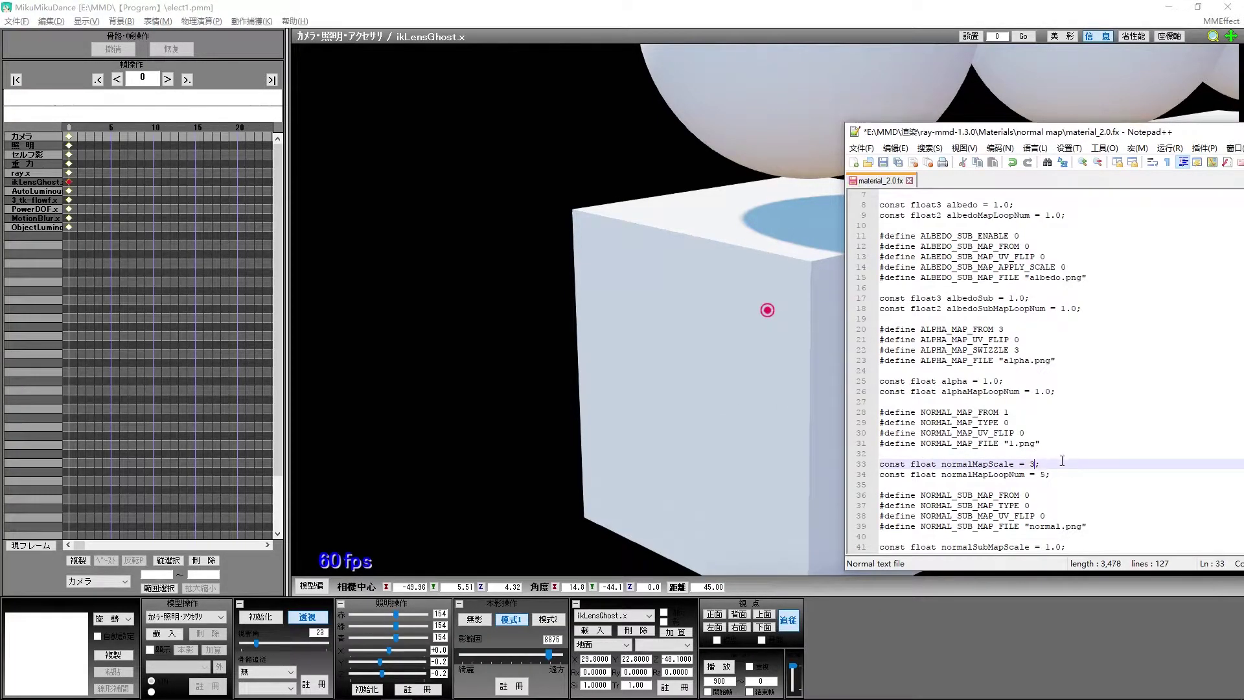
pyautogui.hotkey('ctrl', 's')
# Return to MikuMikuDance and examine the stronger brick relief on both side faces of the first cube.
pyautogui.scroll(4, 754, 445)
pyautogui.moveTo(754, 444); pyautogui.dragTo(749, 416, button='right')
pyautogui.moveTo(749, 416); pyautogui.dragTo(742, 564, button='middle')
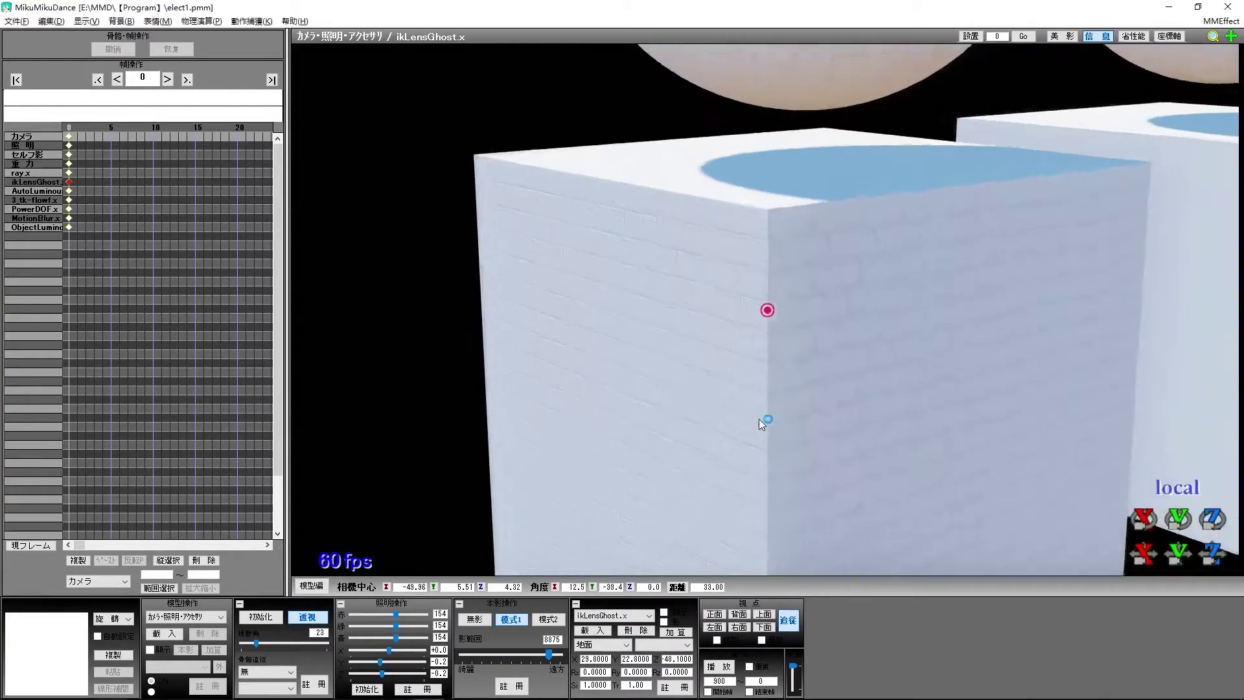
pyautogui.scroll(3, 767, 467)
pyautogui.moveTo(768, 467); pyautogui.dragTo(866, 403, button='right')
pyautogui.scroll(-7, 866, 403)
pyautogui.moveTo(865, 403); pyautogui.dragTo(833, 276, button='middle')
pyautogui.moveTo(833, 276); pyautogui.dragTo(820, 284, button='right')
# Switch to material_2.0.fx in Notepad++, set normalMapLoopNum to 2 and normalMapScale to 6, and save.
pyautogui.hotkey('alt', 'Tab')
pyautogui.moveTo(1040, 474); pyautogui.dragTo(1050, 474)
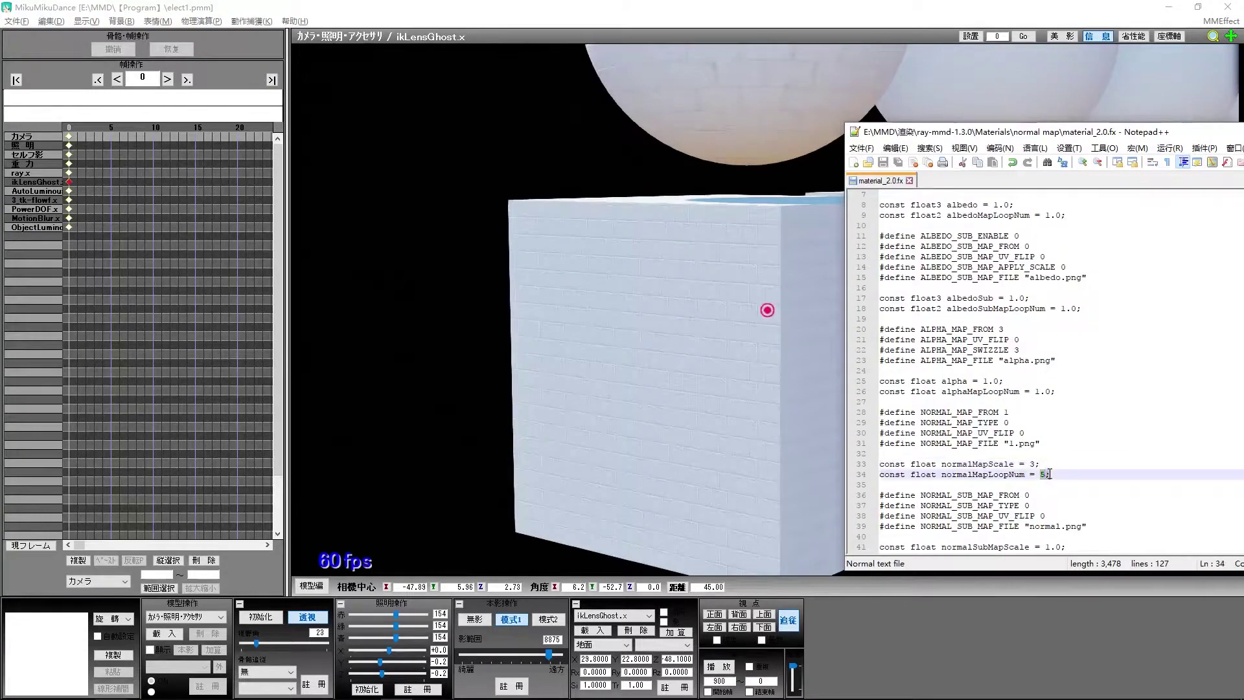
pyautogui.write('2')
pyautogui.click(1067, 464)
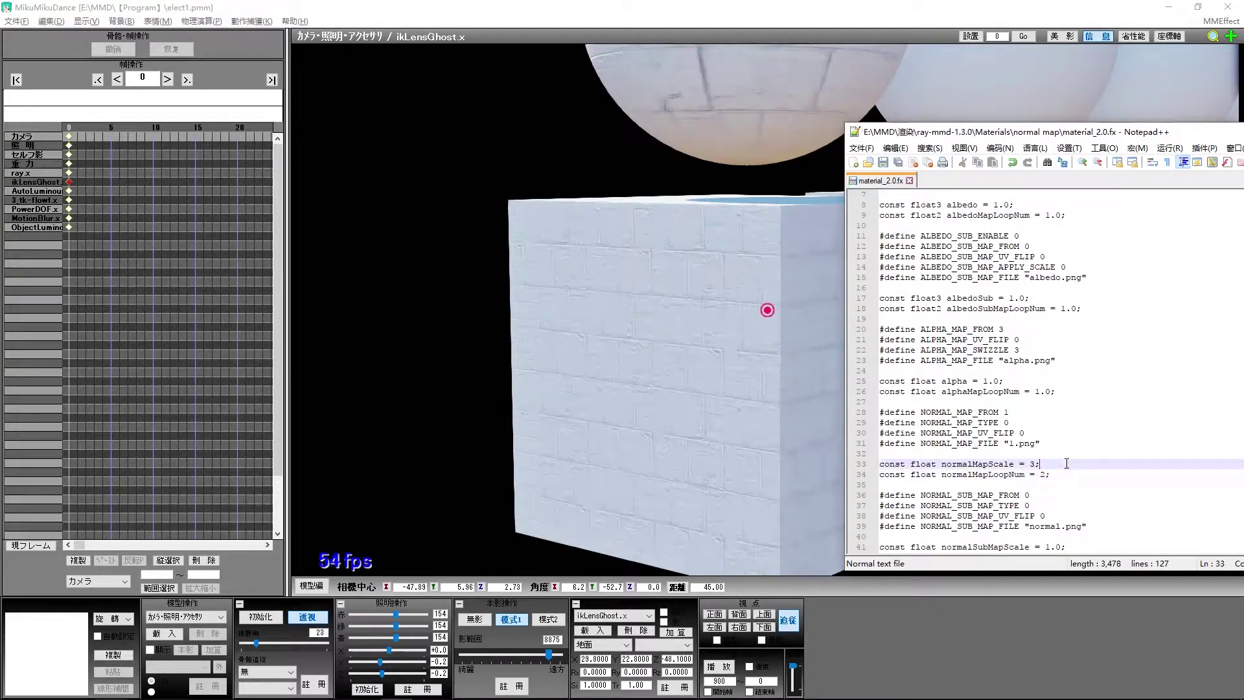
pyautogui.moveTo(1036, 464); pyautogui.dragTo(1030, 464)
pyautogui.write('5')
pyautogui.hotkey('ctrl', 's')
# Return to MikuMikuDance and examine the brick pattern on the first cube and sphere up close and from farther away.
pyautogui.hotkey('alt', 'Tab')
pyautogui.moveTo(756, 360); pyautogui.dragTo(674, 375, button='right')
pyautogui.moveTo(675, 374); pyautogui.dragTo(718, 496, button='middle')
pyautogui.scroll(5, 718, 496)
pyautogui.moveTo(817, 444); pyautogui.dragTo(825, 359, button='middle')
pyautogui.scroll(-5, 826, 359)
pyautogui.moveTo(872, 460); pyautogui.dragTo(850, 453, button='right')
pyautogui.moveTo(851, 453); pyautogui.dragTo(888, 386, button='middle')
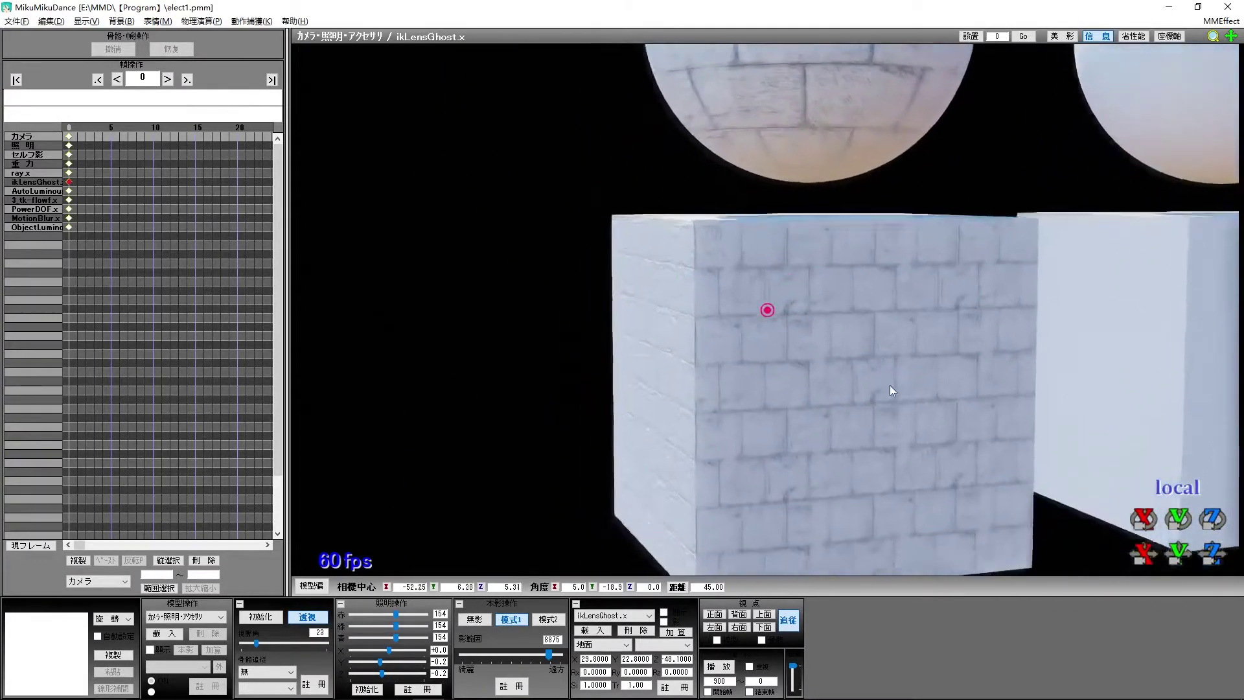
pyautogui.moveTo(887, 386); pyautogui.dragTo(923, 384, button='right')
pyautogui.scroll(4, 923, 384)
pyautogui.moveTo(923, 384); pyautogui.dragTo(862, 509, button='middle')
pyautogui.scroll(-2, 829, 352)
pyautogui.moveTo(873, 429); pyautogui.dragTo(823, 382, button='middle')
pyautogui.scroll(-12, 823, 382)
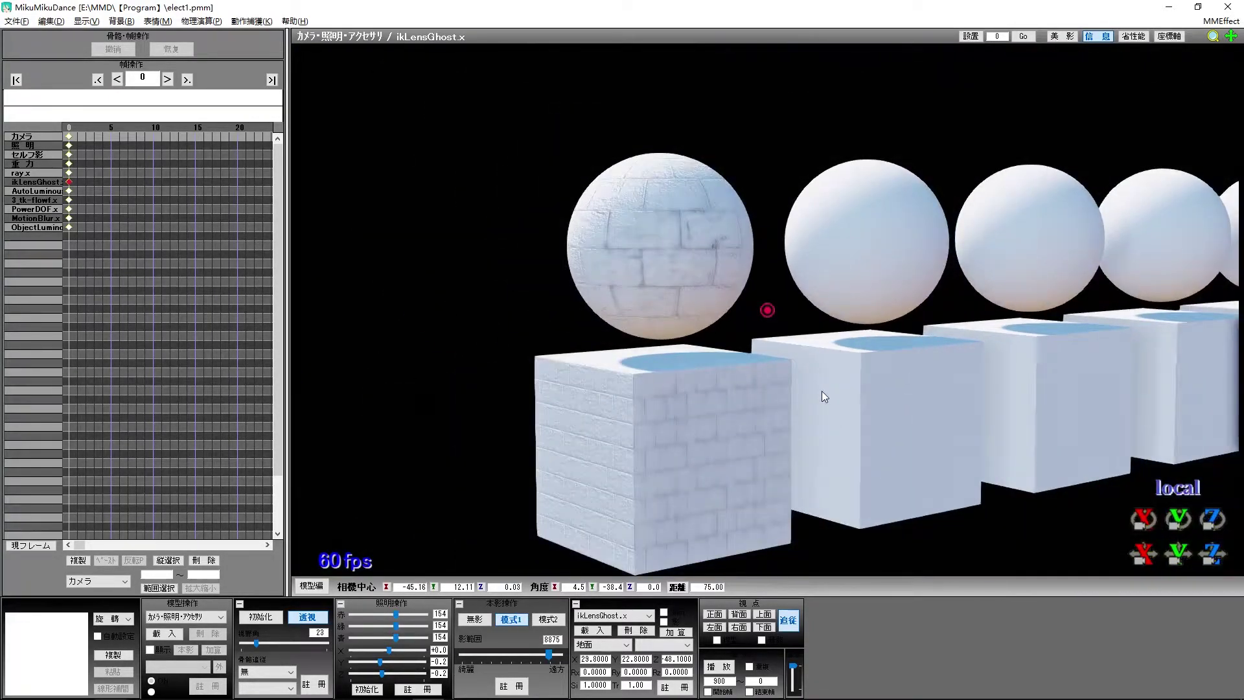
pyautogui.scroll(-3, 822, 391)
# Switch to File Explorer and rename the material_2.0 FX file in the normal map folder as material_1.
pyautogui.click(396, 688)
pyautogui.click(396, 691)
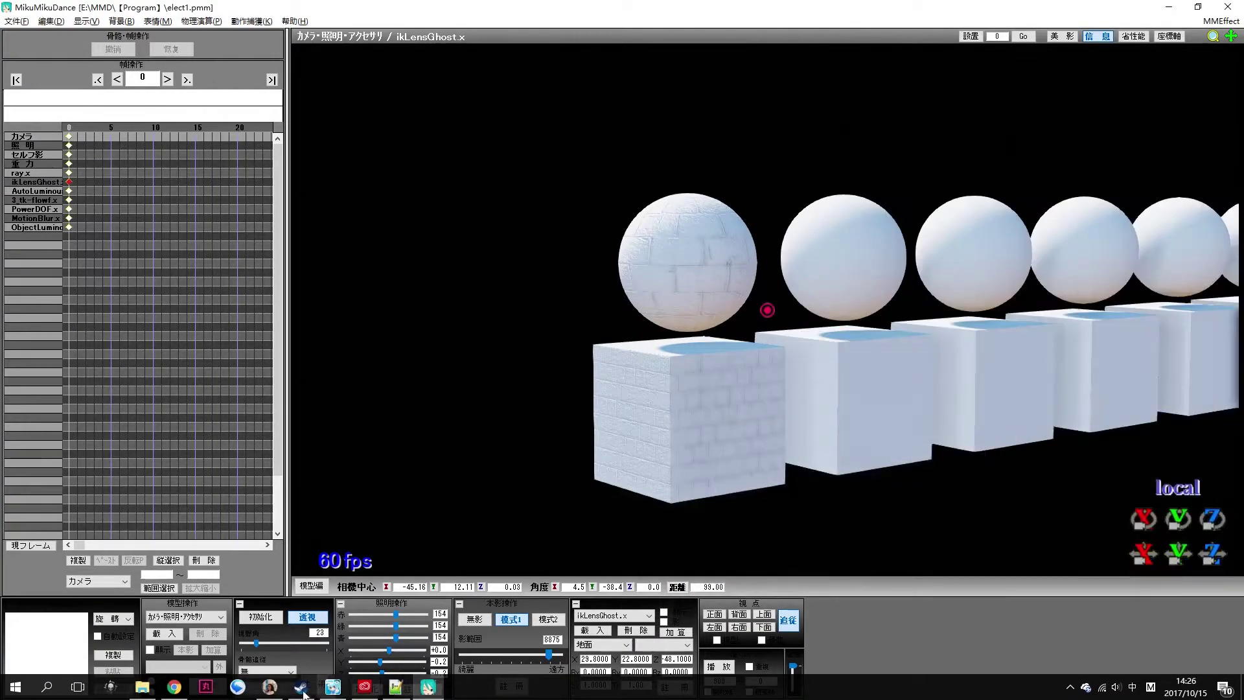
pyautogui.click(142, 687)
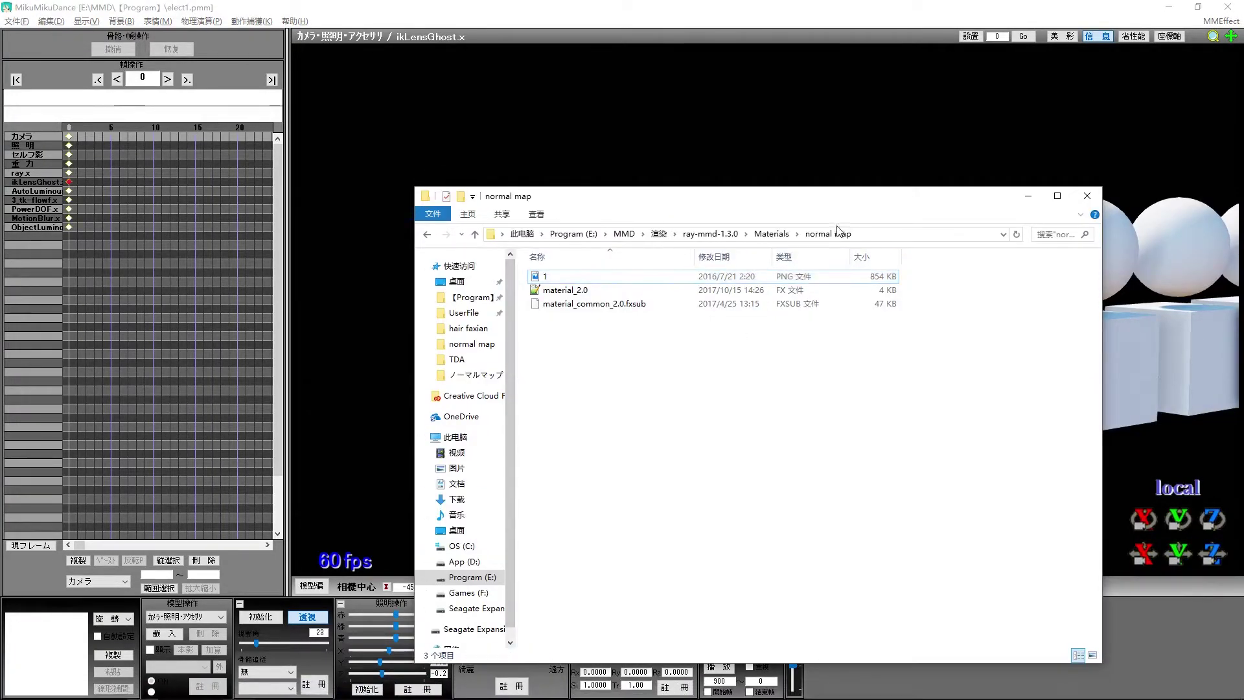
pyautogui.click(569, 291)
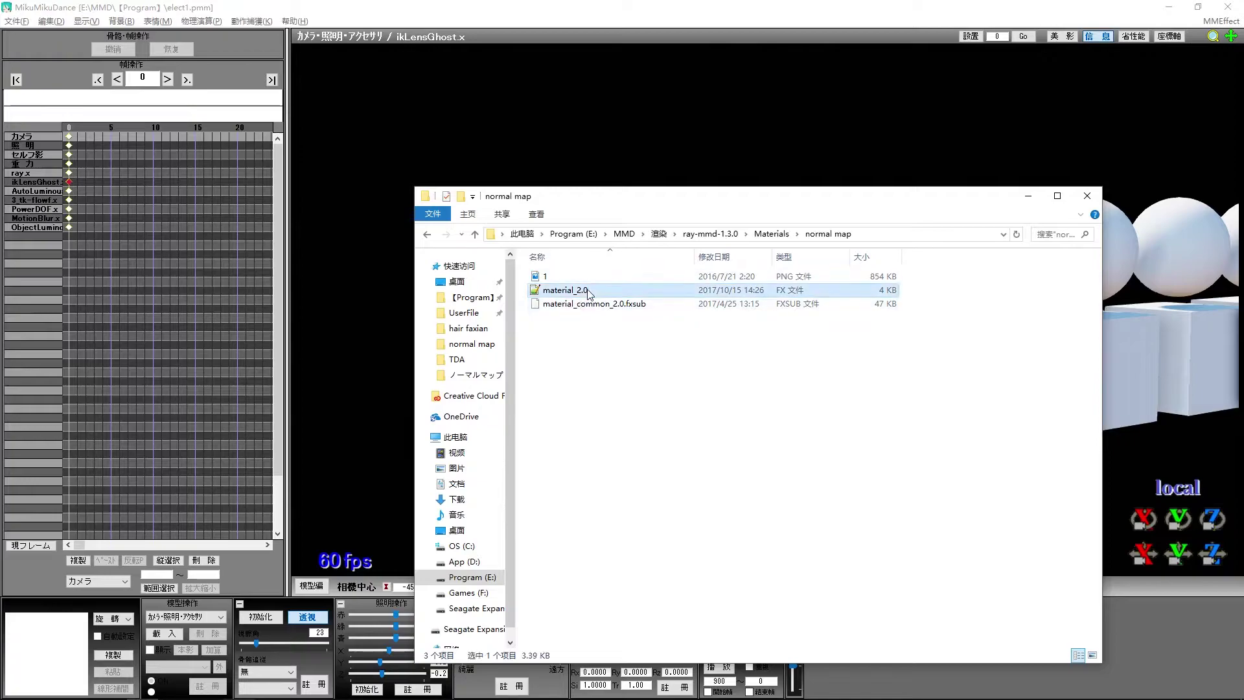
pyautogui.moveTo(580, 353); pyautogui.dragTo(586, 313)
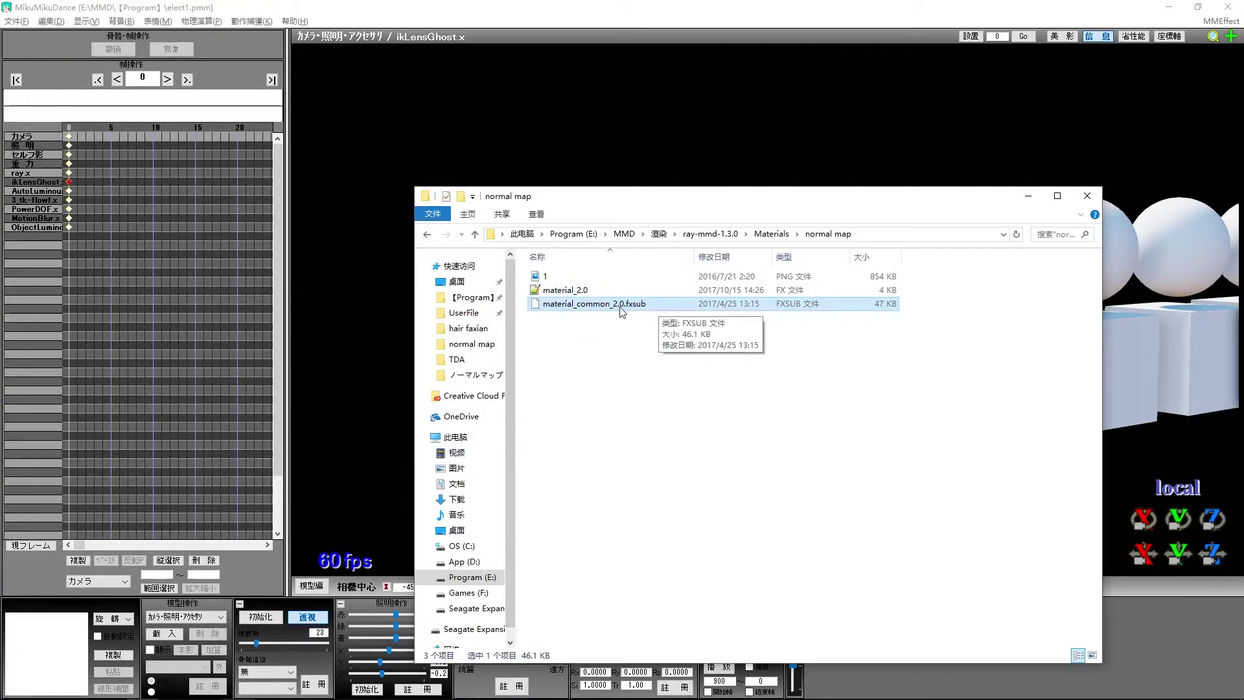
pyautogui.click(565, 291)
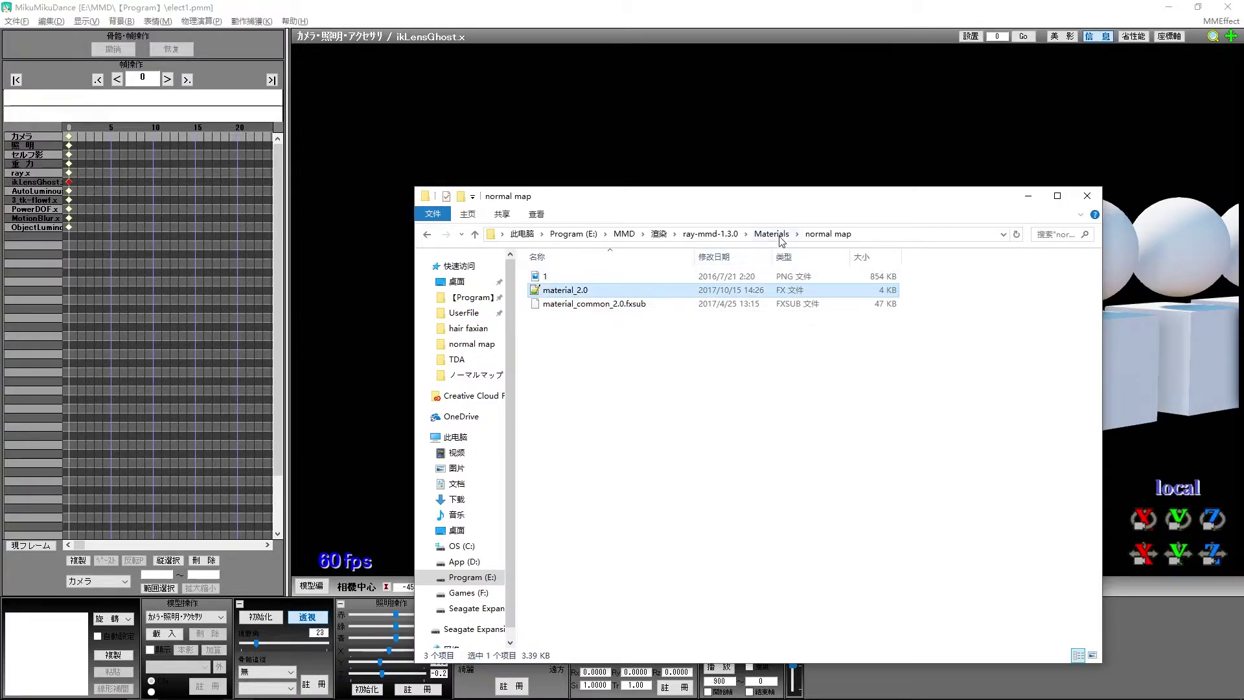
pyautogui.rightClick(580, 295)
pyautogui.click(625, 551)
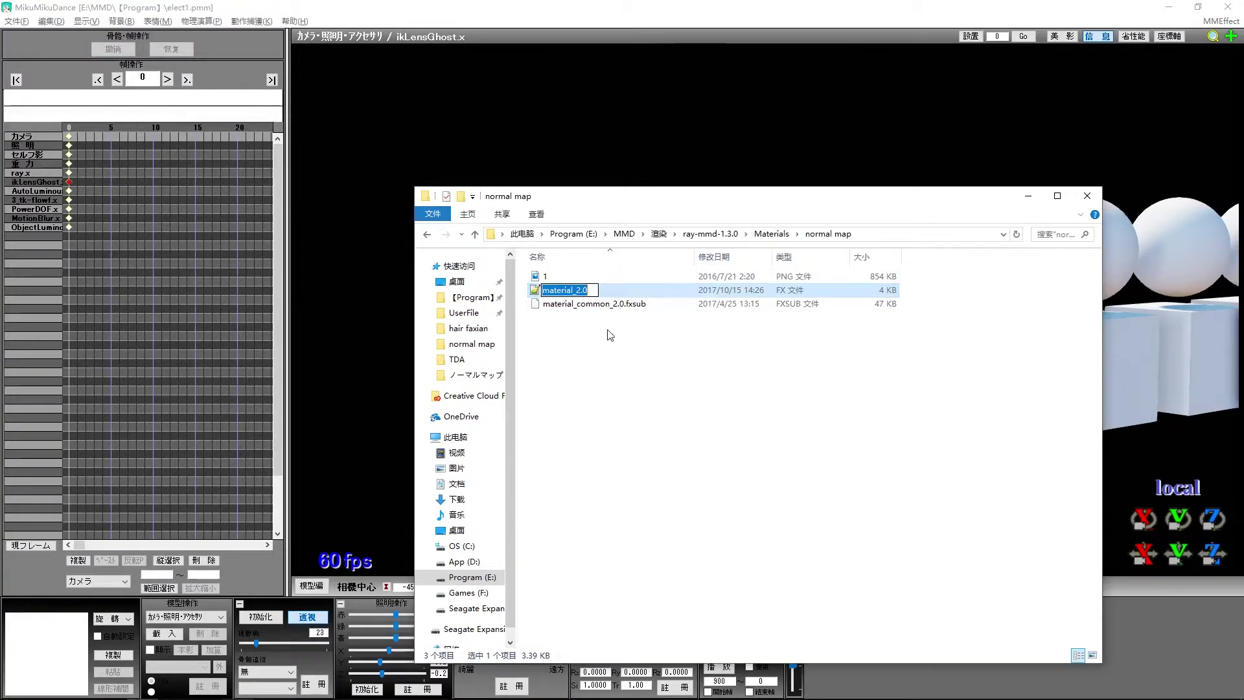
pyautogui.write('1')
pyautogui.click(569, 362)
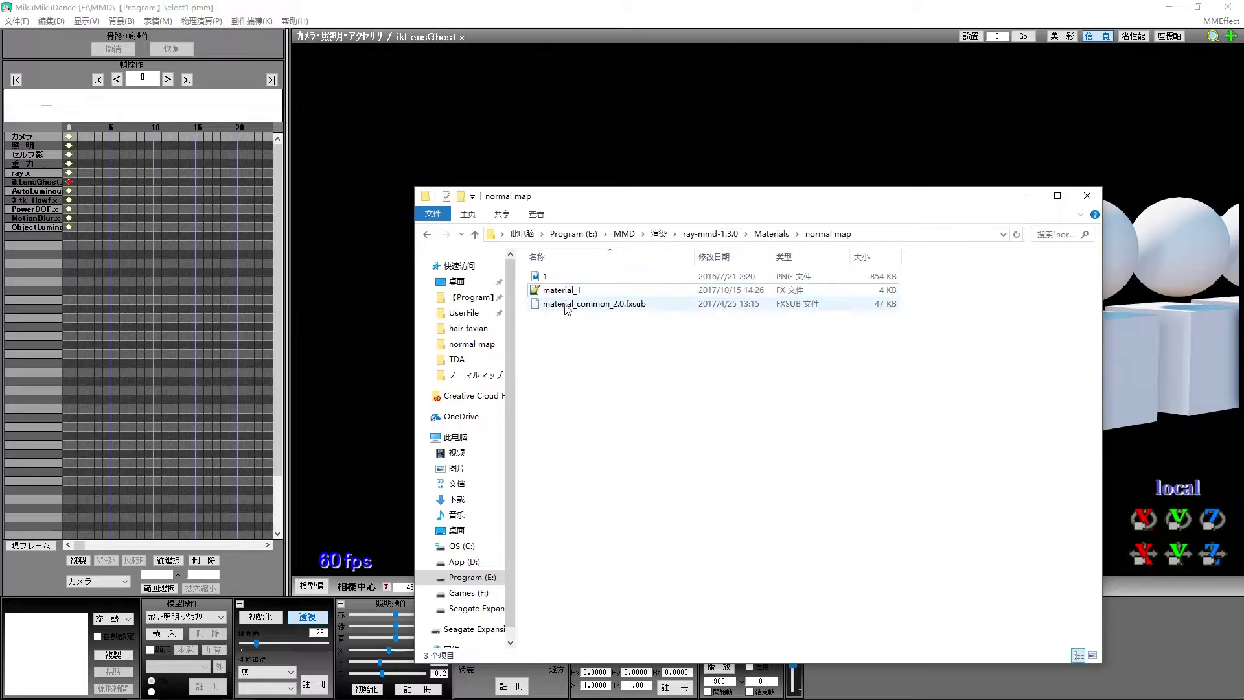
# Copy material_2.0 from the Materials folder into the normal map folder and rename the copy as material_2.
pyautogui.click(772, 234)
pyautogui.click(564, 493)
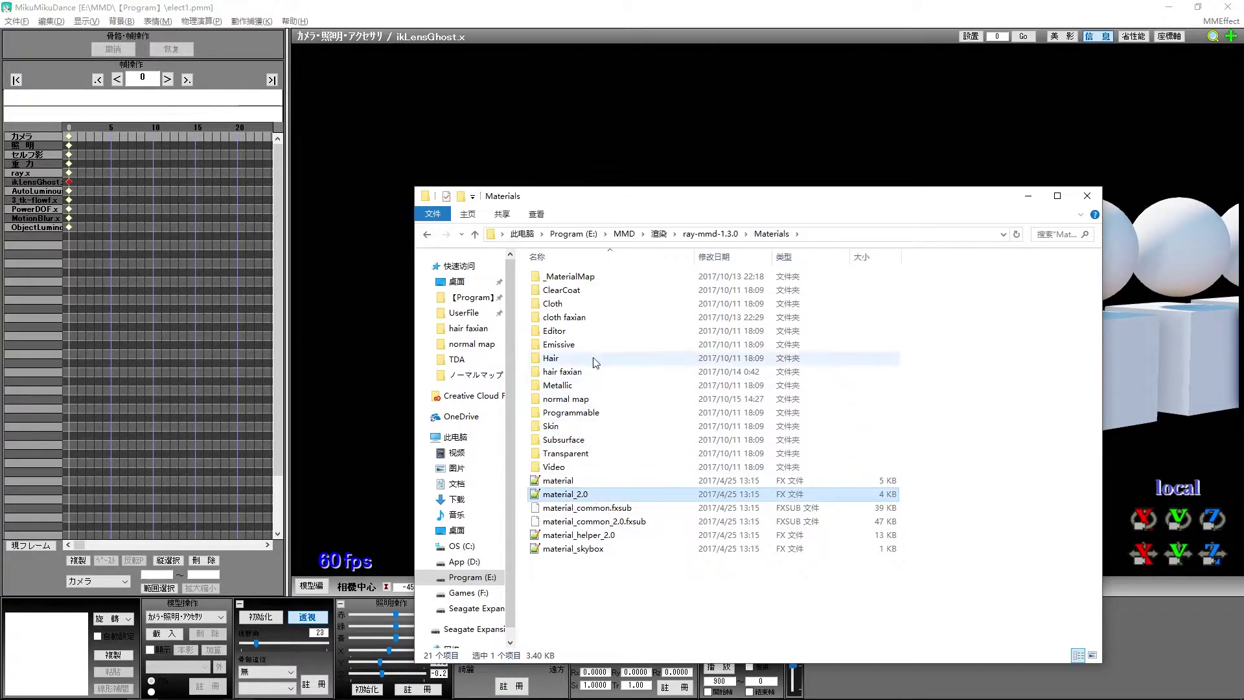
pyautogui.doubleClick(566, 399)
pyautogui.hotkey('ctrl', 'v')
pyautogui.rightClick(585, 305)
pyautogui.click(621, 561)
pyautogui.click(544, 417)
# Minimize MikuMikuDance, copy the hairnew2 image from the desktop into the normal map folder and rename the copy as 2.
pyautogui.hotkey('alt', 'Tab')
pyautogui.click(251, 289)
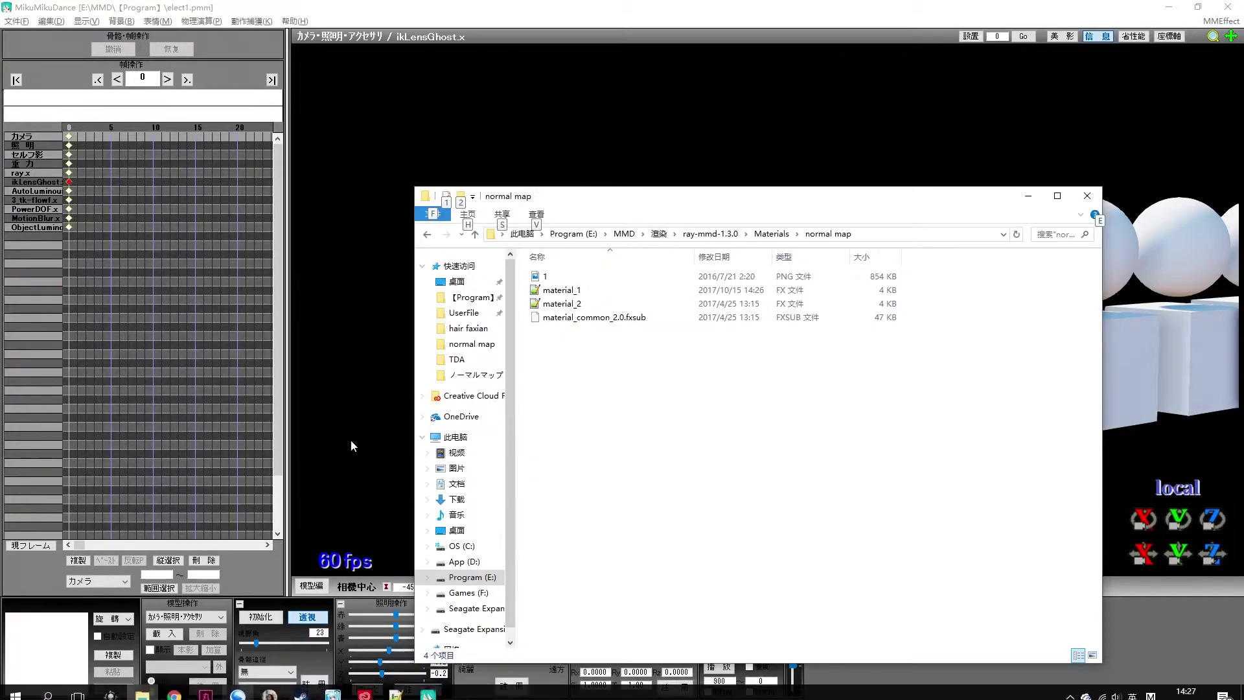
pyautogui.click(363, 412)
pyautogui.press('e')
pyautogui.click(1169, 7)
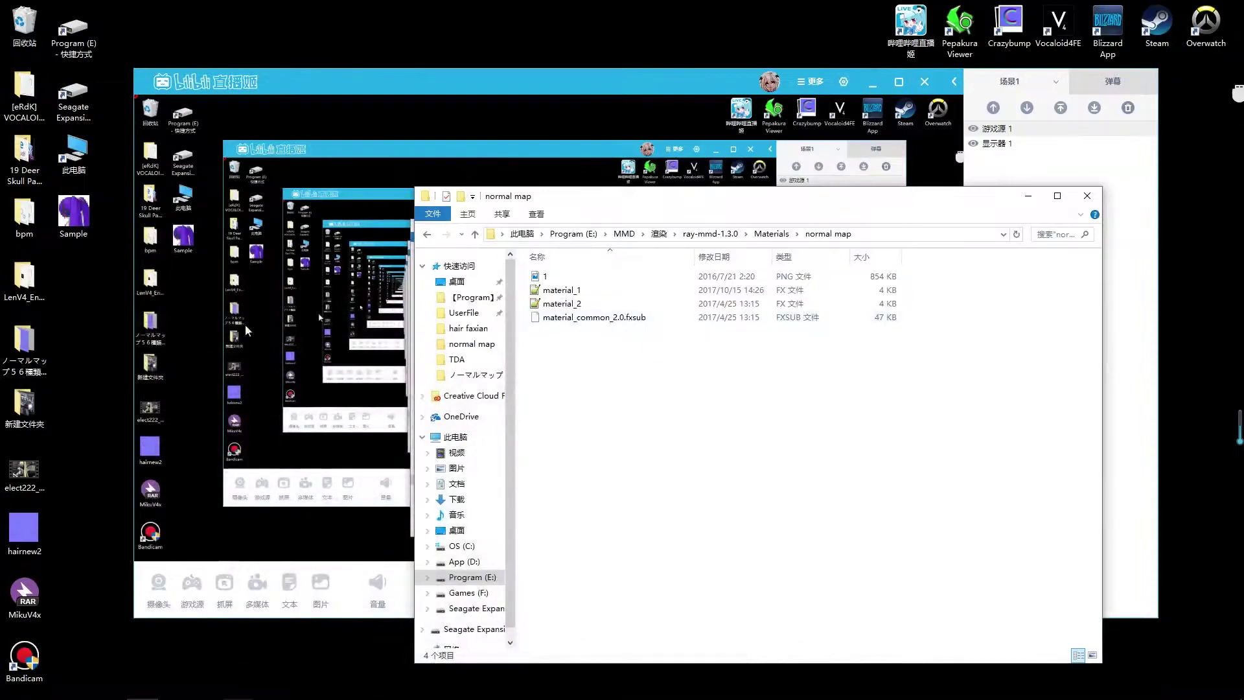
pyautogui.moveTo(15, 525); pyautogui.dragTo(556, 289)
pyautogui.rightClick(556, 289)
pyautogui.click(632, 670)
pyautogui.write('2')
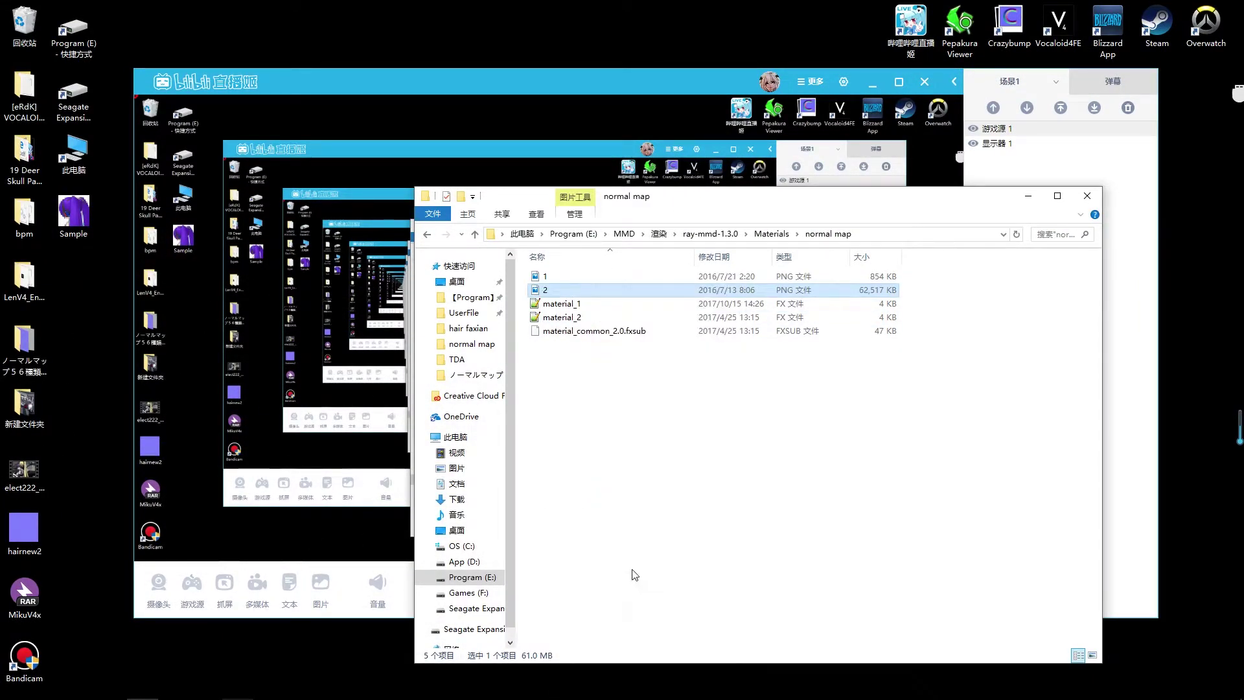
pyautogui.press('Return')
# Open material_2.fx in Notepad++, set NORMAL_MAP_FROM to 1 and NORMAL_MAP_FILE to "2.png", and save the file.
pyautogui.doubleClick(558, 317)
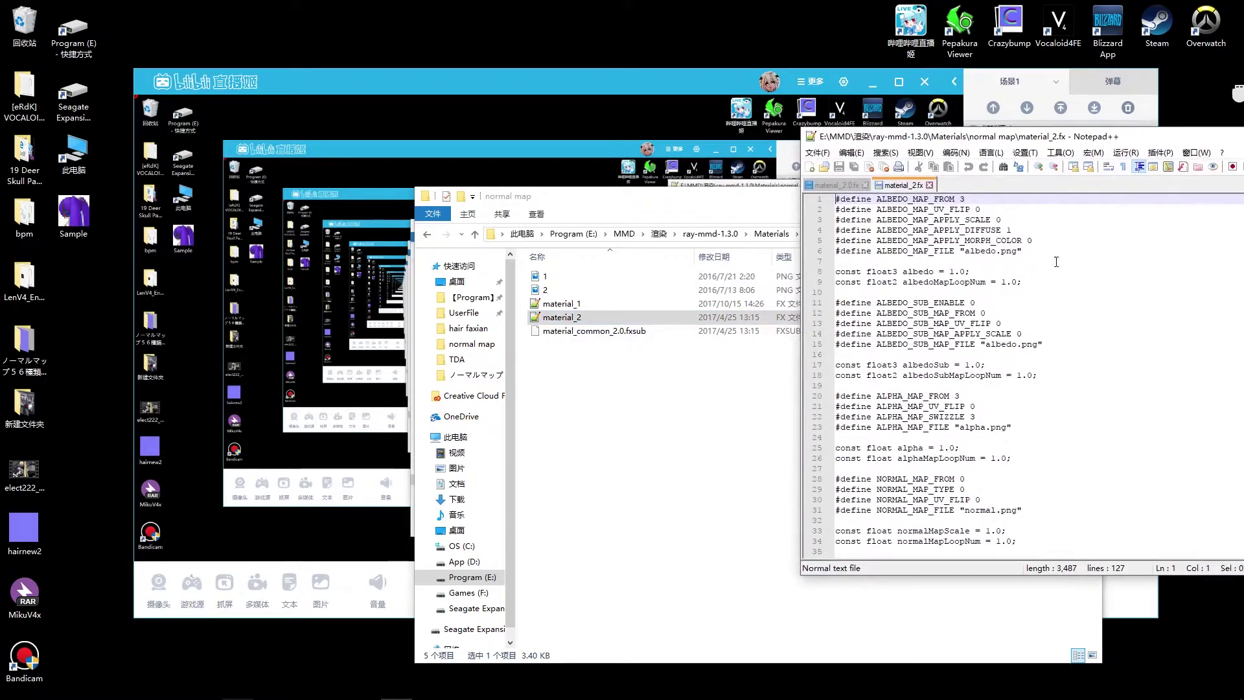
pyautogui.click(962, 478)
pyautogui.write('1')
pyautogui.moveTo(966, 511); pyautogui.dragTo(994, 513)
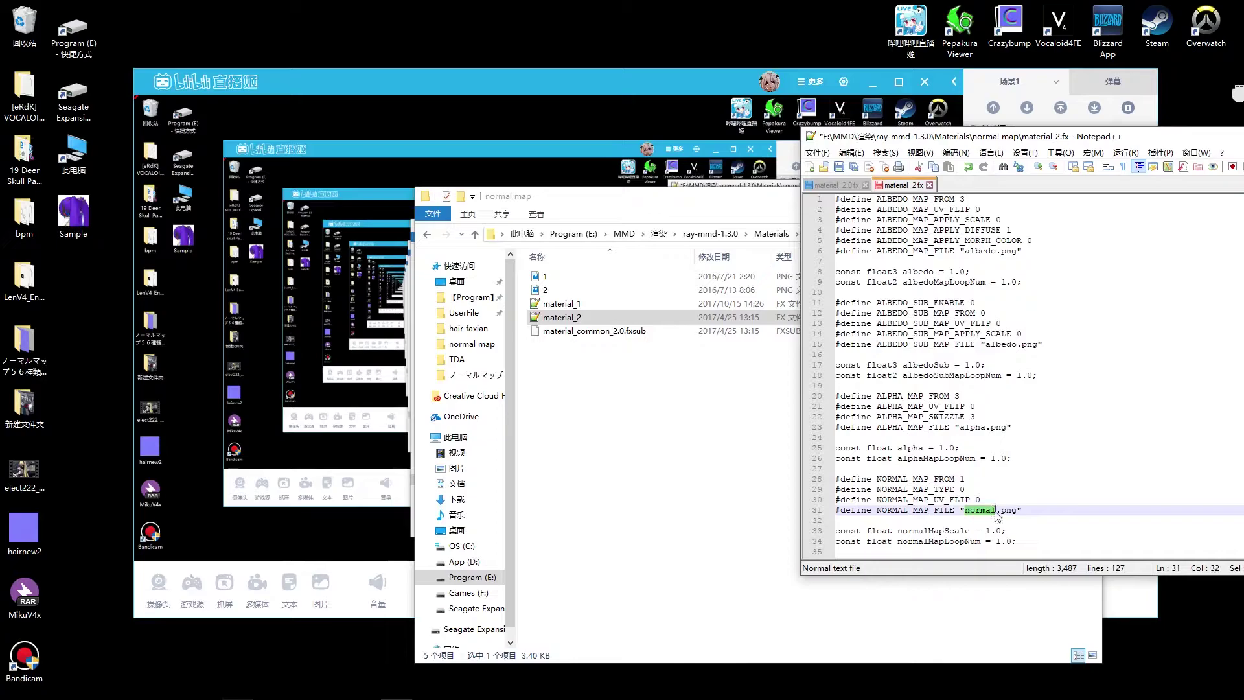
pyautogui.write('2')
pyautogui.click(1027, 520)
pyautogui.hotkey('ctrl', 's')
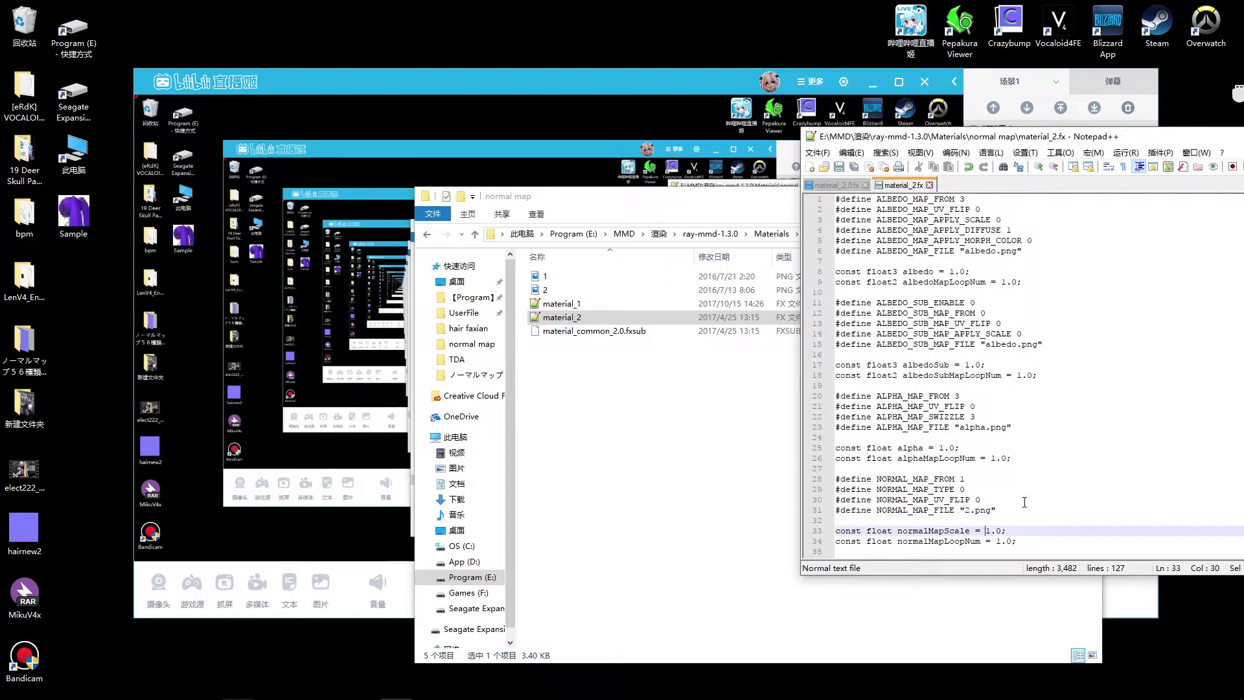
# Return to MikuMikuDance and examine the row of spheres and cubes from one end to the other.
pyautogui.hotkey('alt', 'Tab')
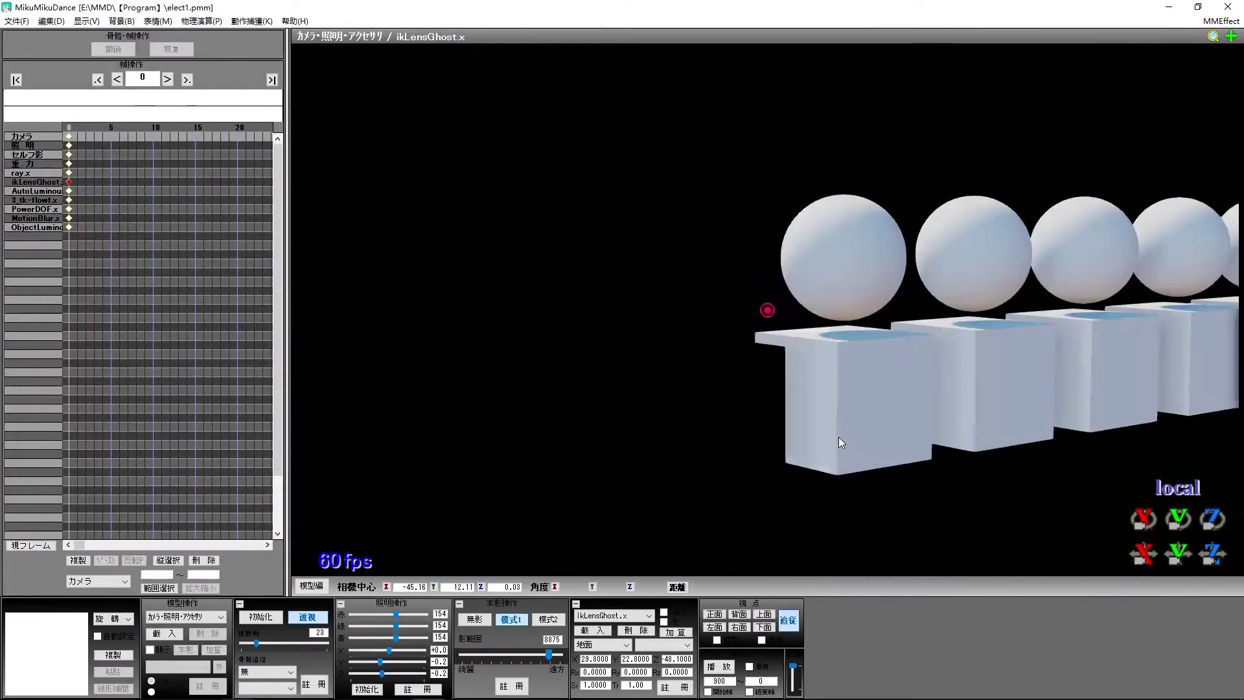
pyautogui.scroll(9, 764, 275)
pyautogui.scroll(-2, 765, 275)
pyautogui.moveTo(764, 275); pyautogui.dragTo(910, 321, button='right')
pyautogui.moveTo(910, 322); pyautogui.dragTo(467, 328, button='middle')
pyautogui.scroll(-8, 903, 235)
pyautogui.scroll(-2, 259, 319)
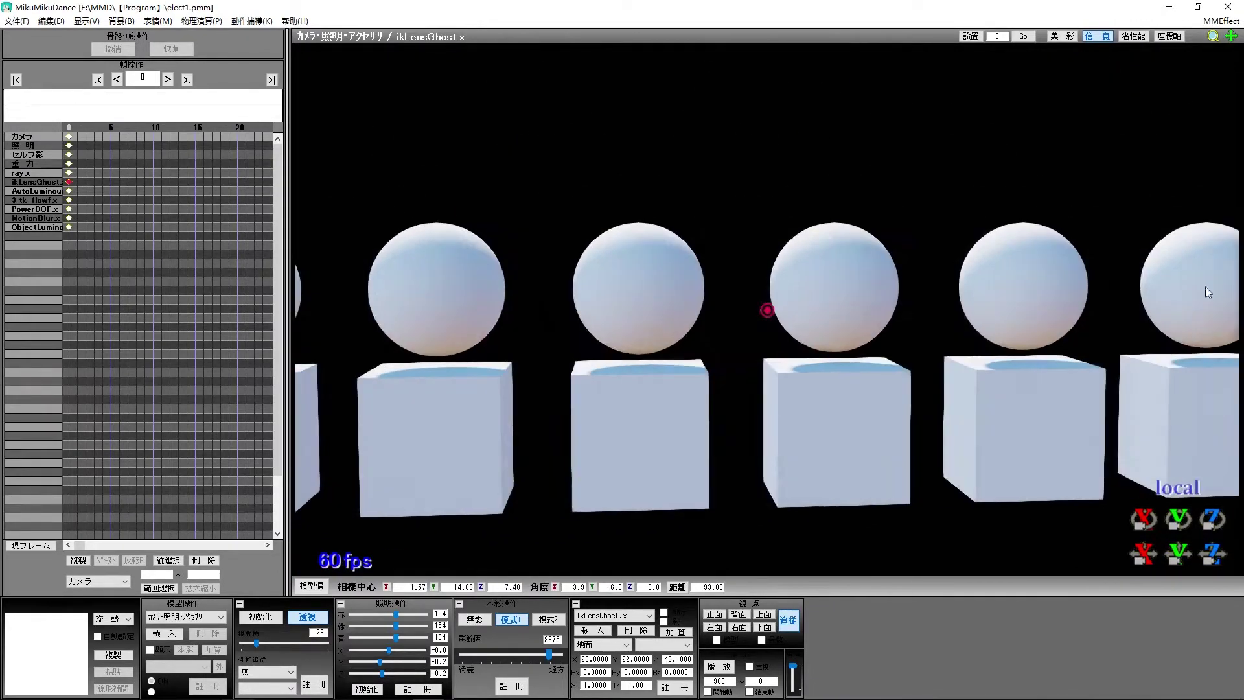
pyautogui.moveTo(764, 311); pyautogui.dragTo(672, 305, button='right')
pyautogui.moveTo(672, 306); pyautogui.dragTo(872, 323, button='middle')
pyautogui.scroll(20, 873, 323)
pyautogui.moveTo(608, 322); pyautogui.dragTo(814, 261, button='middle')
pyautogui.scroll(-6, 814, 261)
pyautogui.moveTo(815, 261); pyautogui.dragTo(880, 246, button='right')
pyautogui.scroll(-9, 880, 246)
pyautogui.moveTo(880, 246); pyautogui.dragTo(224, 236, button='middle')
pyautogui.scroll(8, 551, 271)
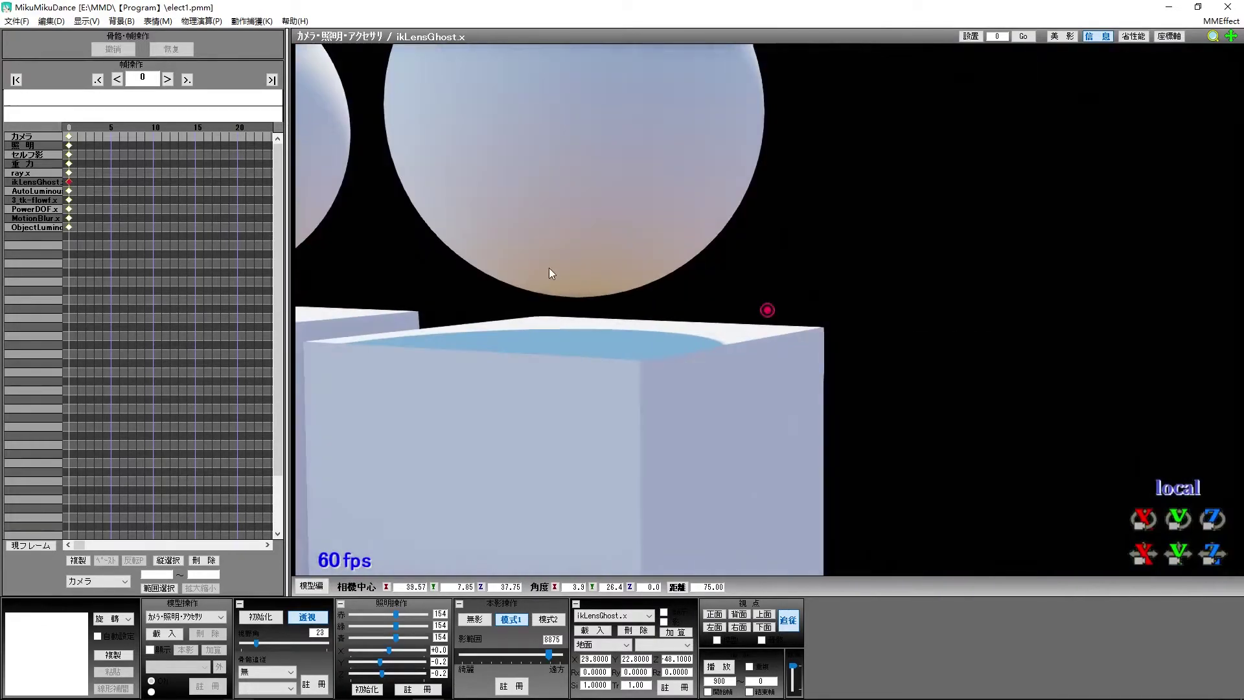
pyautogui.scroll(-8, 552, 272)
pyautogui.moveTo(572, 281); pyautogui.dragTo(1014, 286, button='right')
# Assign material_1.fx from the normal map folder to sphere 1 and cube 1 of Sample.pmx in the MaterialMap effect assignments.
pyautogui.hotkey('alt', 'Tab')
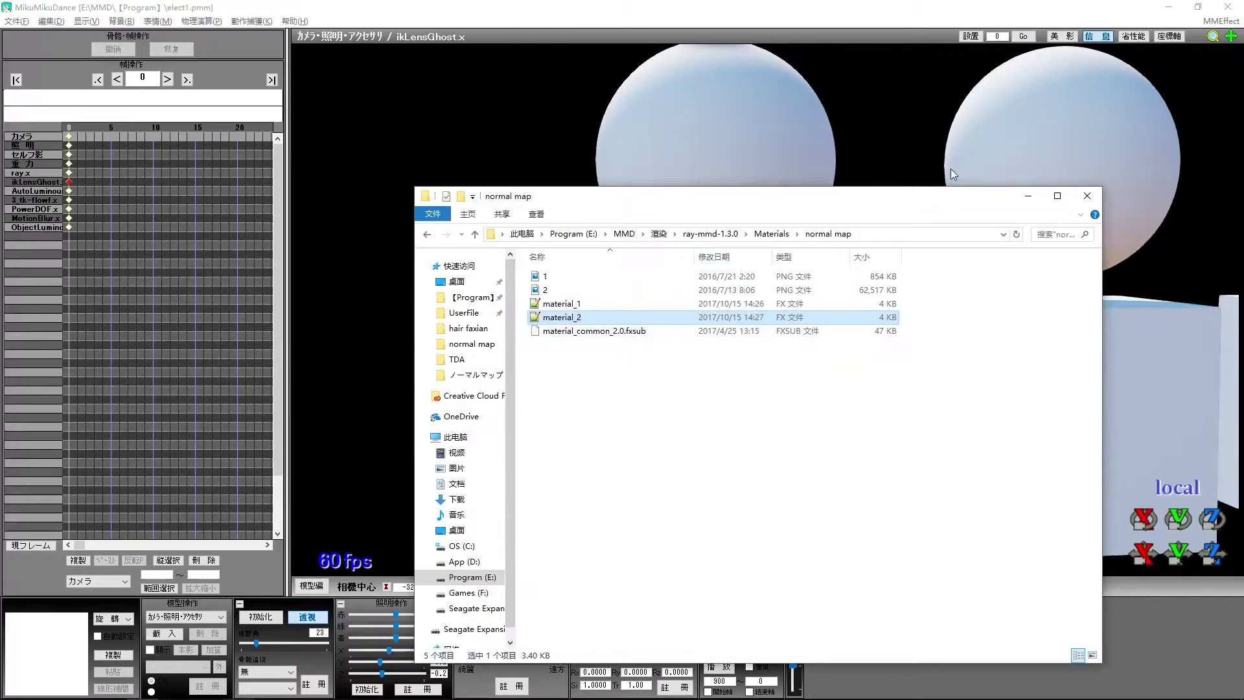
pyautogui.click(1221, 20)
pyautogui.click(1088, 34)
pyautogui.click(165, 76)
pyautogui.moveTo(165, 177); pyautogui.dragTo(168, 188)
pyautogui.click(50, 273)
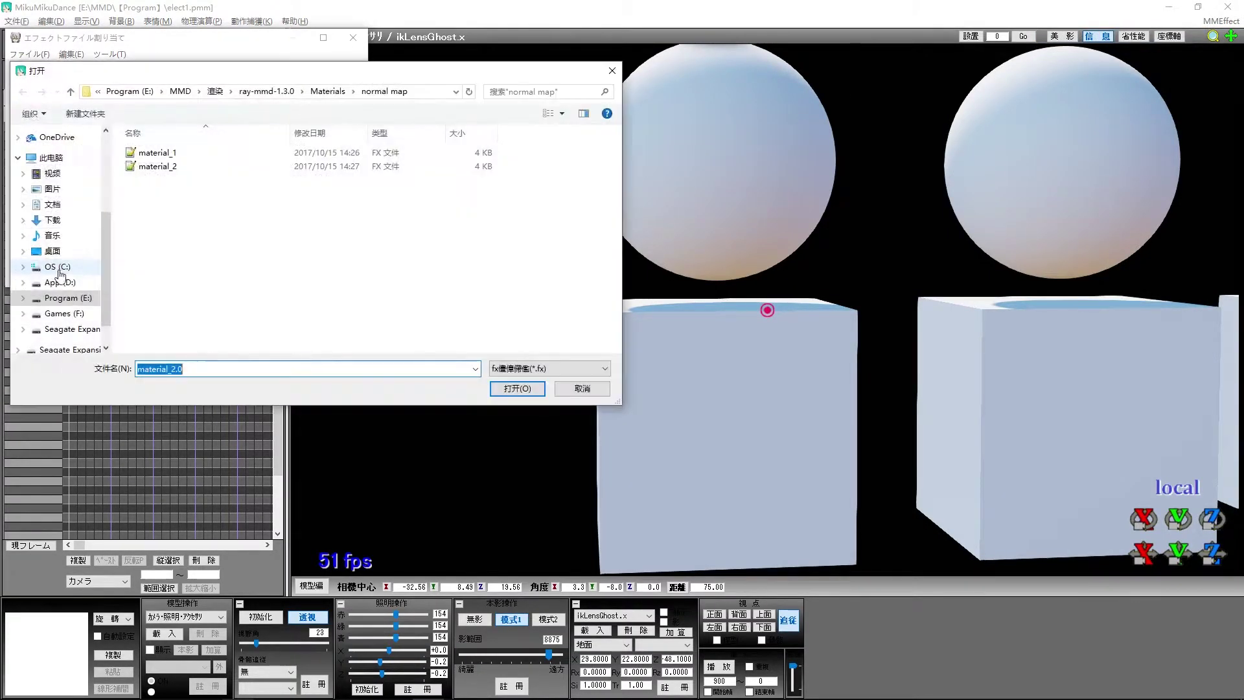
pyautogui.doubleClick(240, 156)
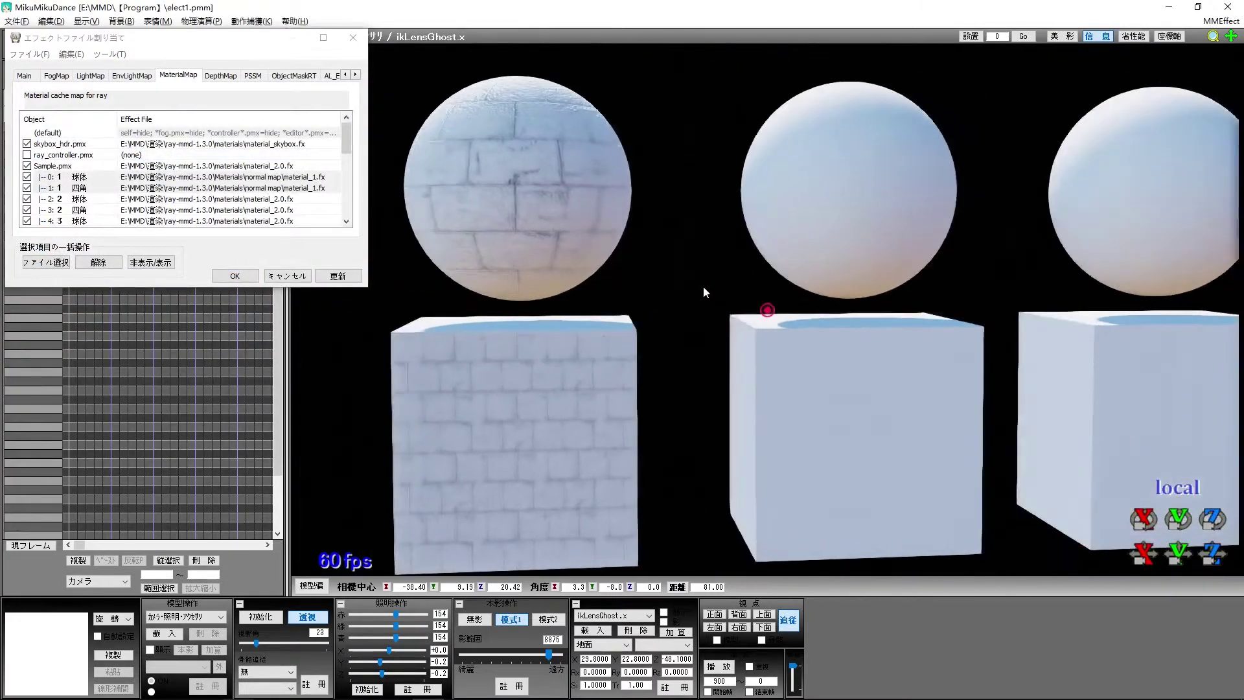
# Assign material_2.fx to sphere 2 and cube 2 of Sample.pmx, check the pattern in the viewport and confirm the effect assignments.
pyautogui.moveTo(78, 199); pyautogui.dragTo(78, 210)
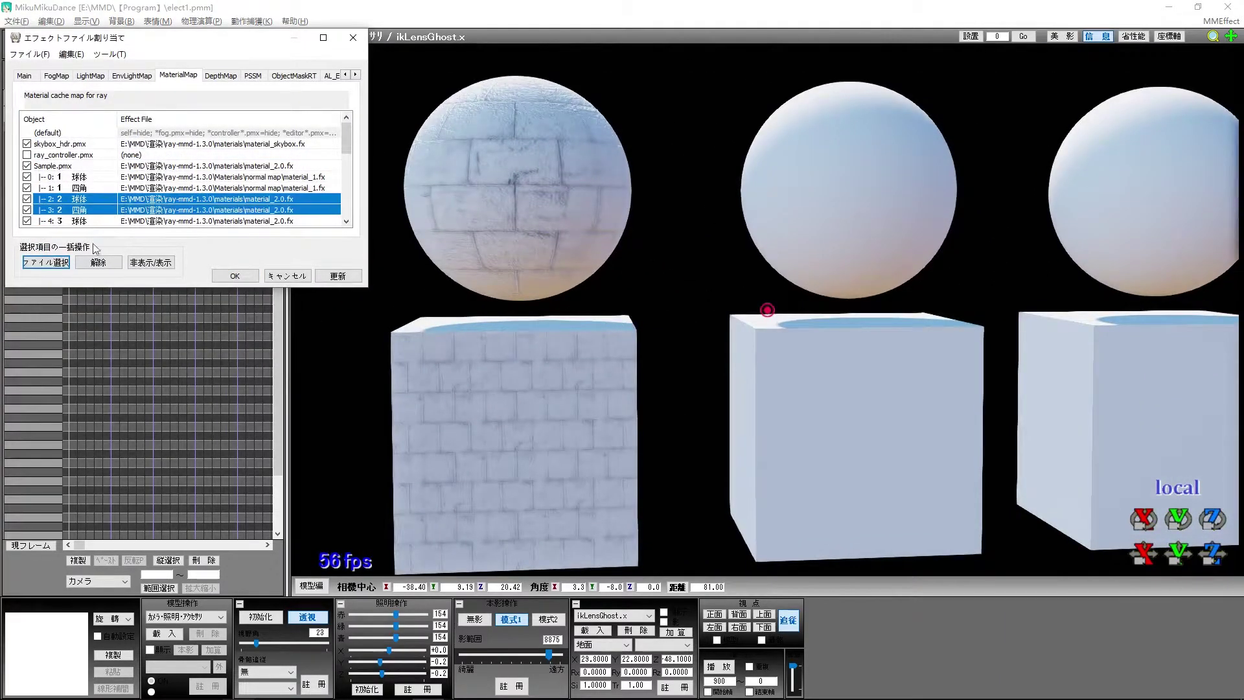
pyautogui.click(47, 263)
pyautogui.doubleClick(252, 284)
pyautogui.doubleClick(250, 167)
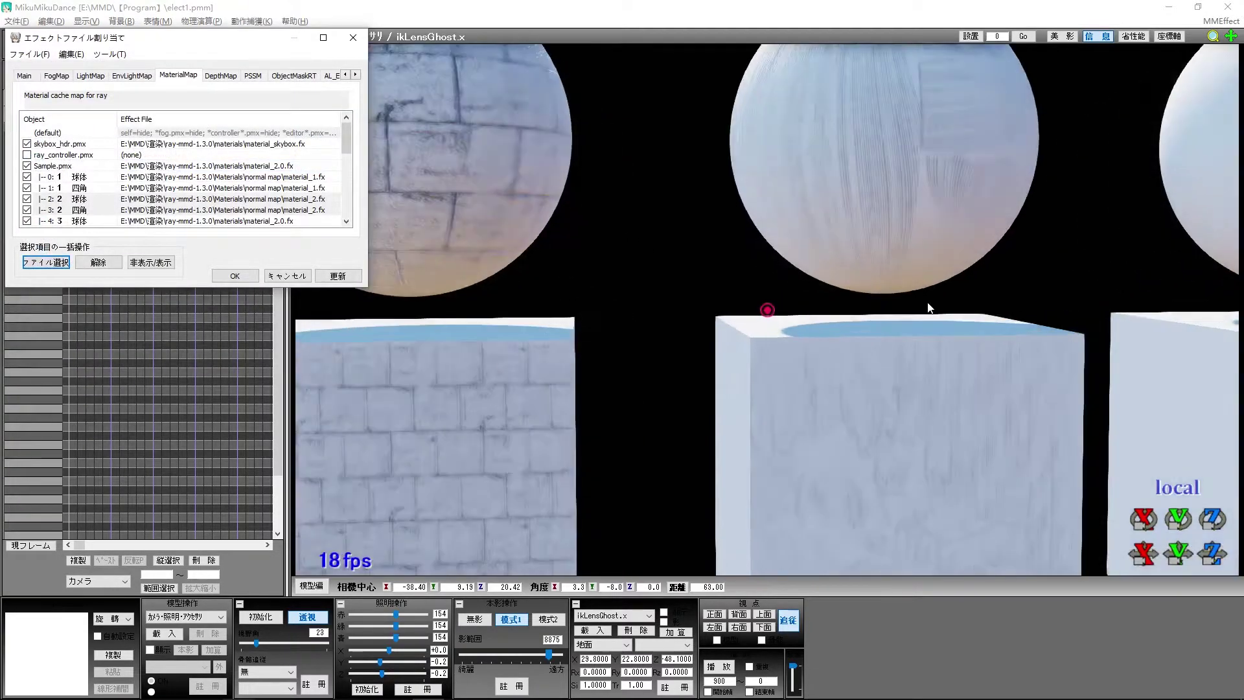
pyautogui.moveTo(928, 303); pyautogui.dragTo(780, 334, button='middle')
pyautogui.scroll(3, 752, 172)
pyautogui.scroll(-3, 844, 410)
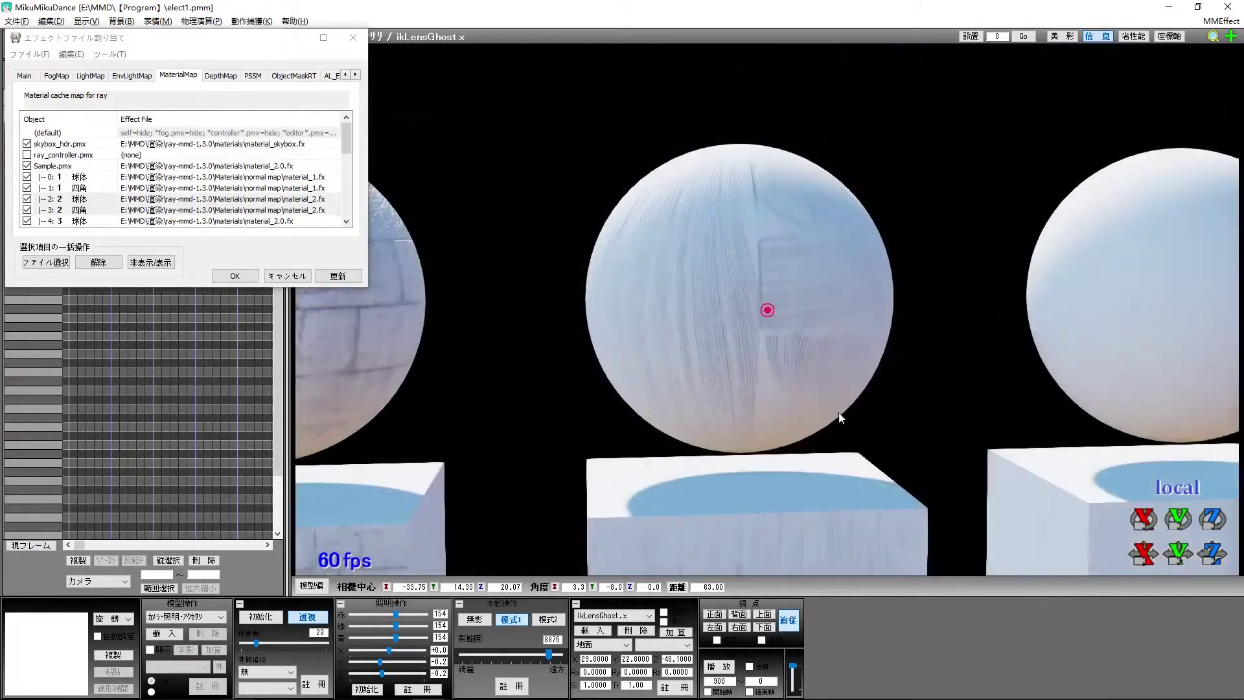
pyautogui.moveTo(846, 415); pyautogui.dragTo(969, 259, button='middle')
pyautogui.click(235, 275)
# Switch to File Explorer and create a folder named tex inside the normal map folder.
pyautogui.hotkey('alt', 'Tab')
pyautogui.click(550, 330)
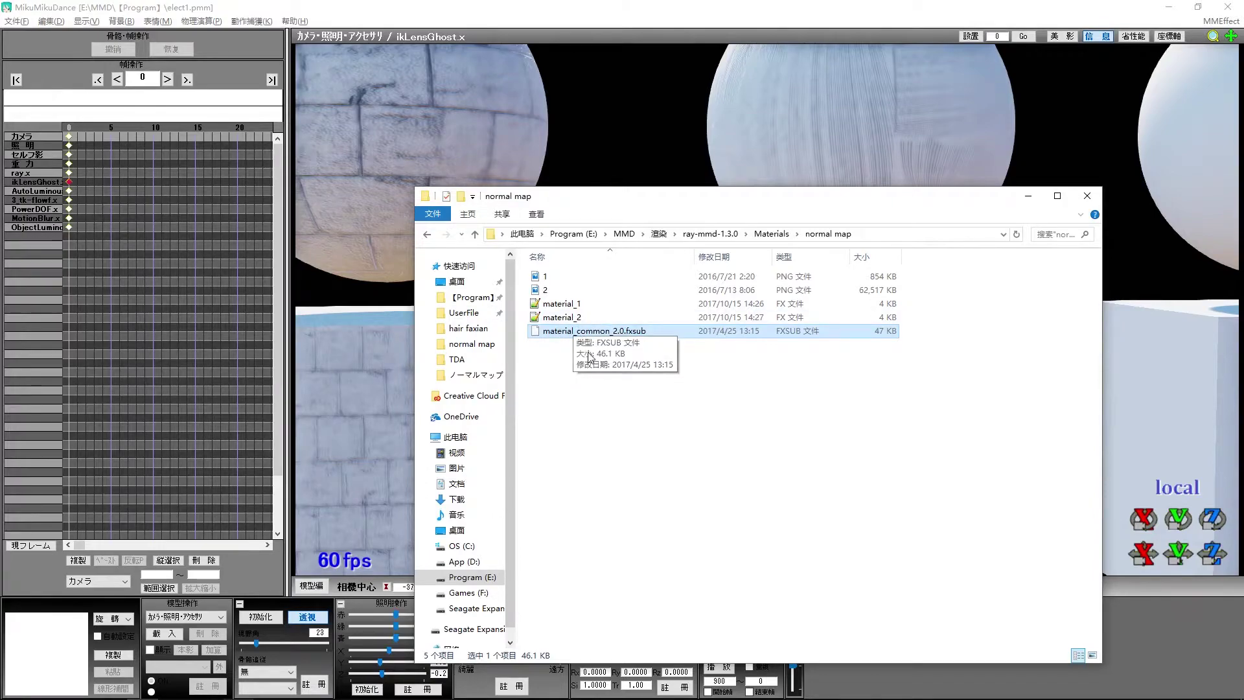
pyautogui.press('Up')
pyautogui.press('Up')
pyautogui.press('Up')
pyautogui.press('Up')
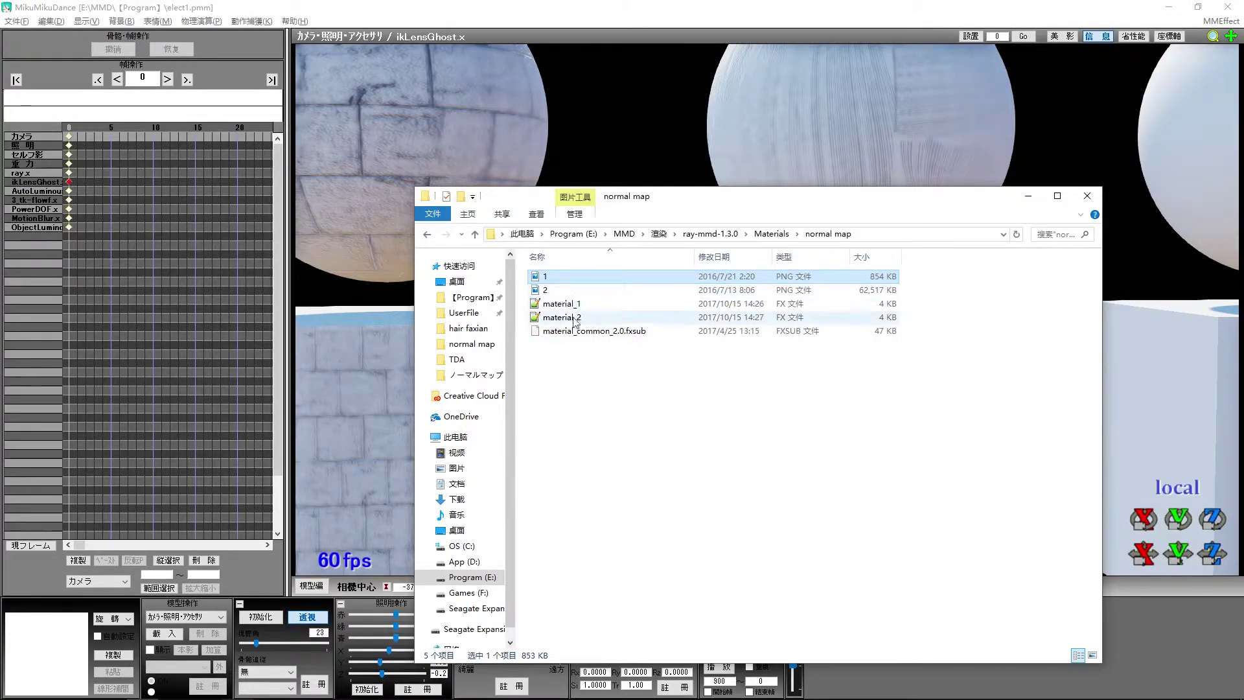
pyautogui.rightClick(575, 407)
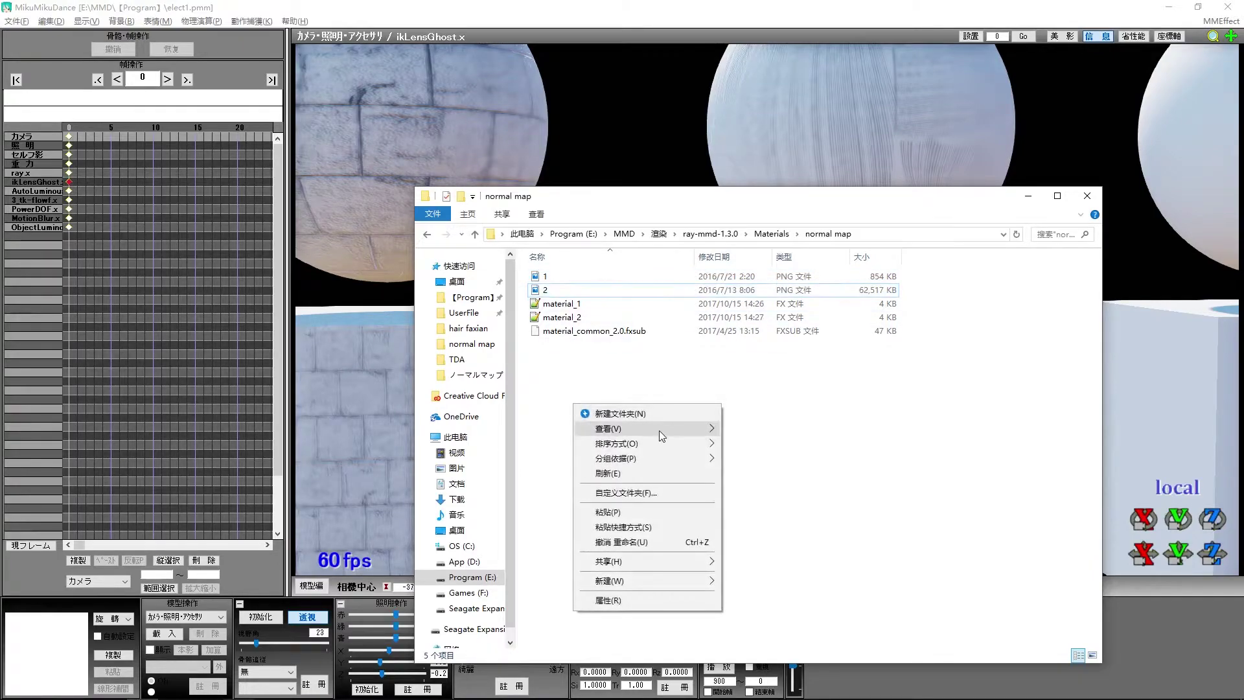
pyautogui.click(642, 414)
pyautogui.write('tex')
pyautogui.click(665, 361)
# Move the PNG images 1 and 2 into the tex folder.
pyautogui.click(562, 292)
pyautogui.keyDown('ctrl'); pyautogui.click(562, 302); pyautogui.keyUp('ctrl')
pyautogui.moveTo(549, 298); pyautogui.dragTo(550, 278)
# Open material_1.fx from the normal map folder in Notepad++ and close the nonexistent material_2.0.fx.
pyautogui.doubleClick(562, 290)
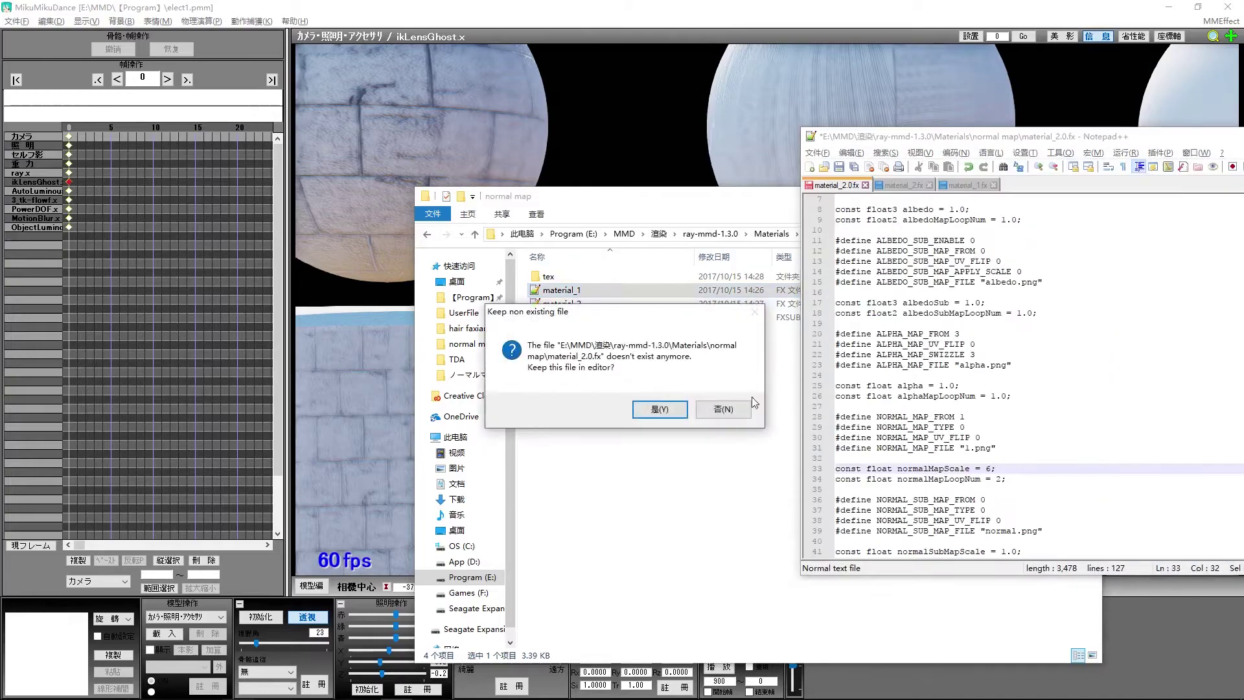
pyautogui.click(659, 410)
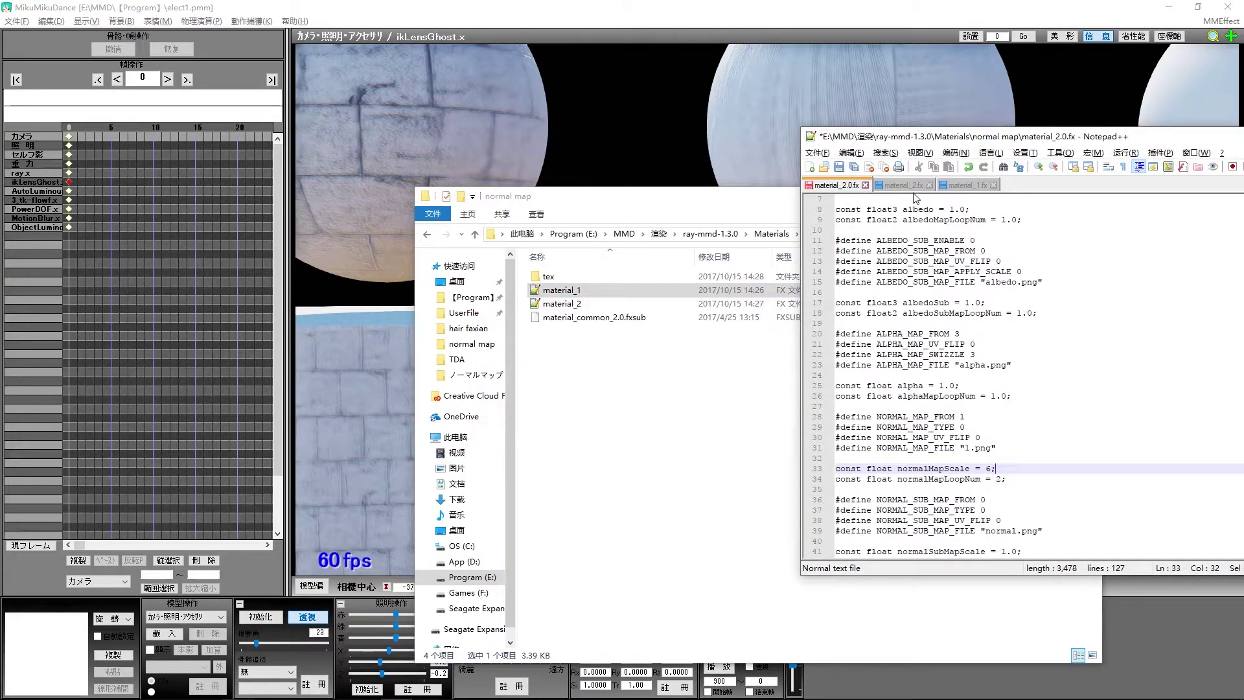
pyautogui.click(866, 185)
pyautogui.click(671, 407)
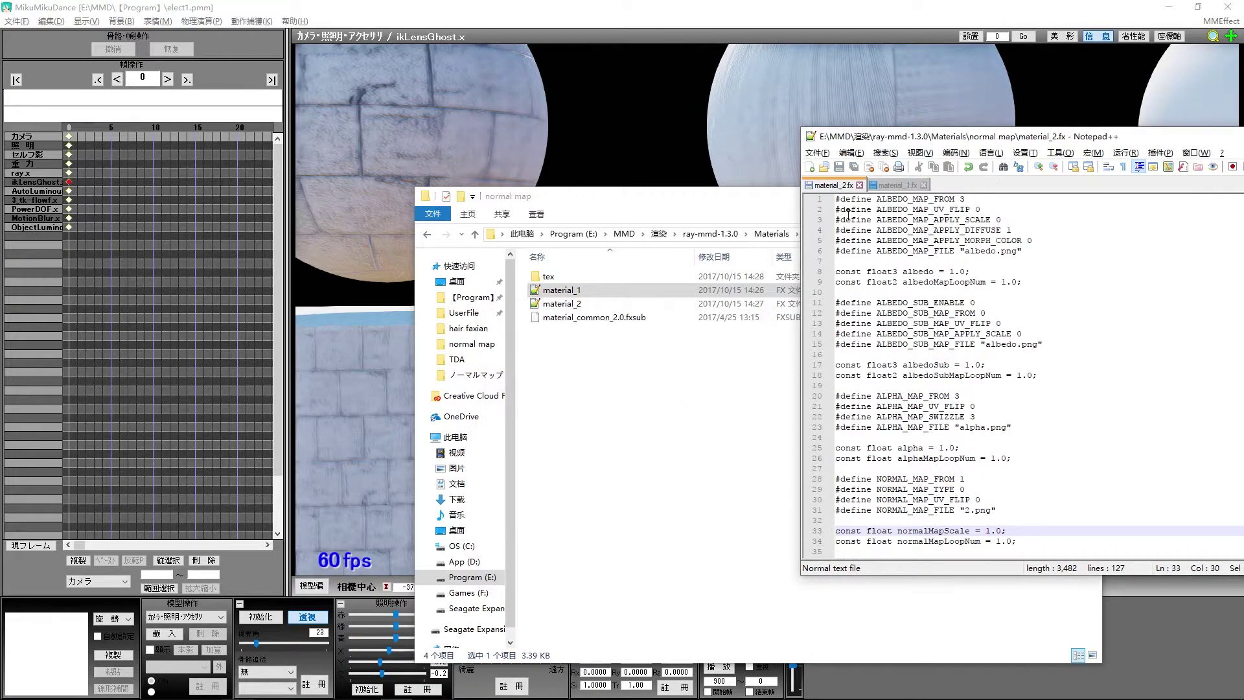
# Change the NORMAL_MAP_FILE path in material_2.fx to "tex/2.png" and save the file.
pyautogui.moveTo(1149, 137); pyautogui.dragTo(1111, 121)
pyautogui.click(623, 290)
pyautogui.click(1144, 318)
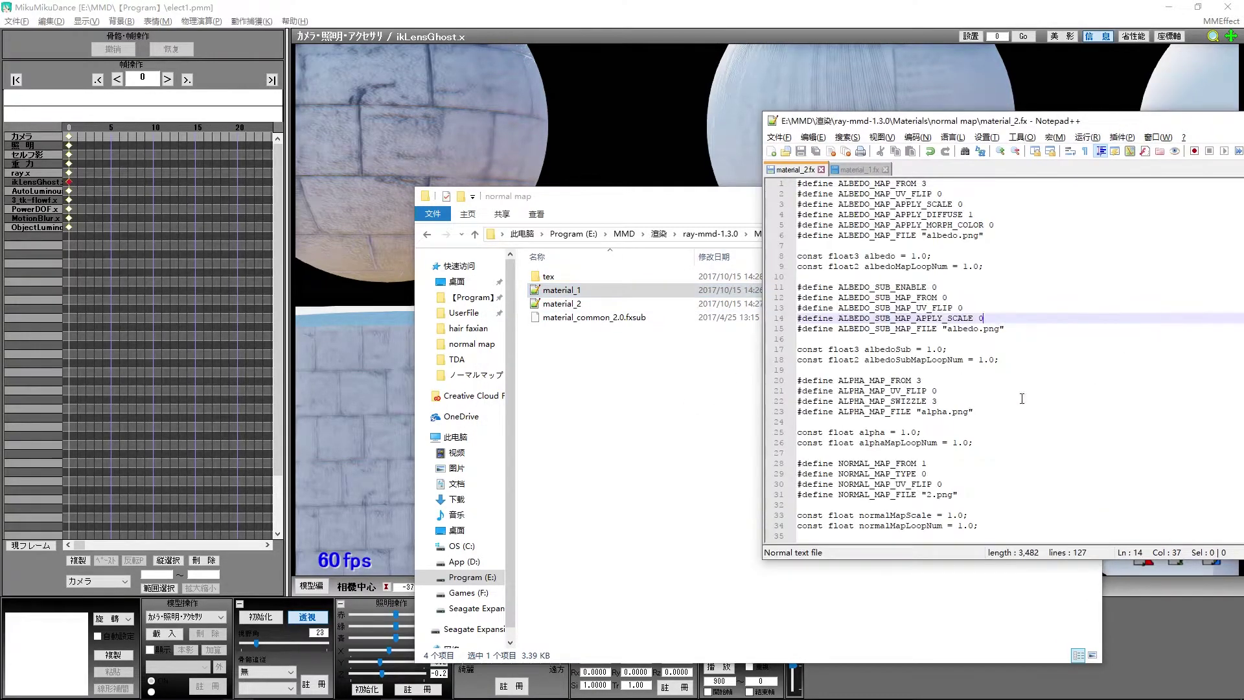
pyautogui.click(929, 495)
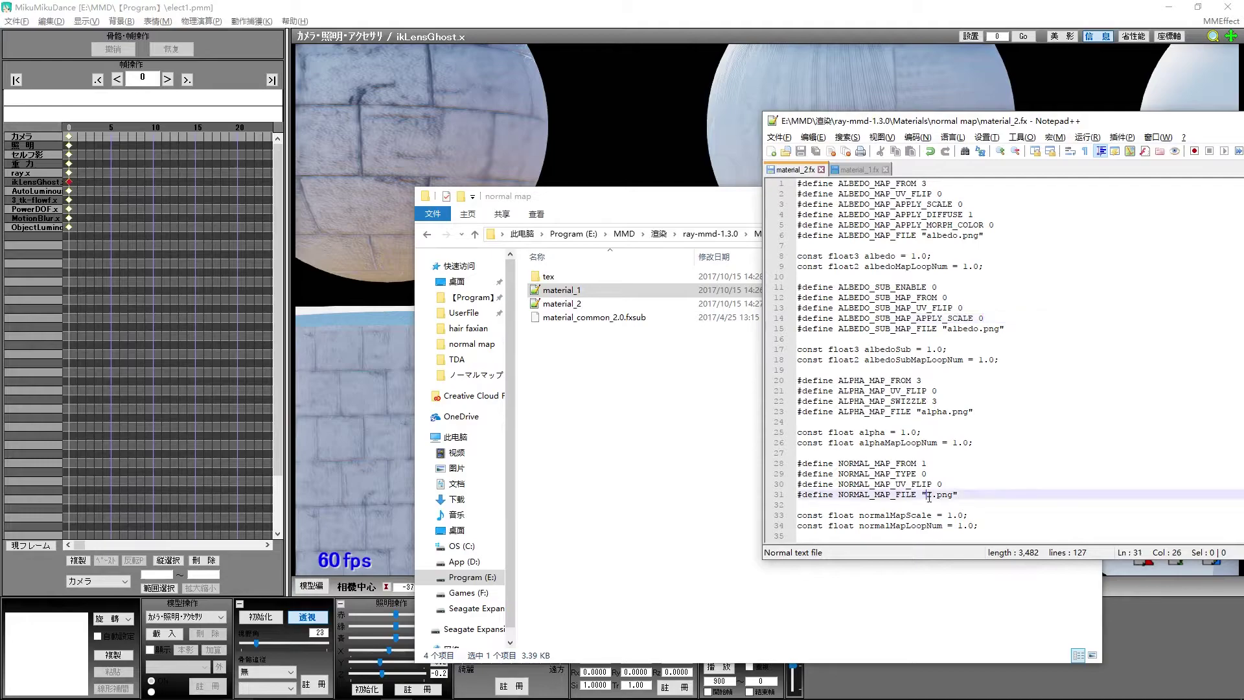
pyautogui.write('tex')
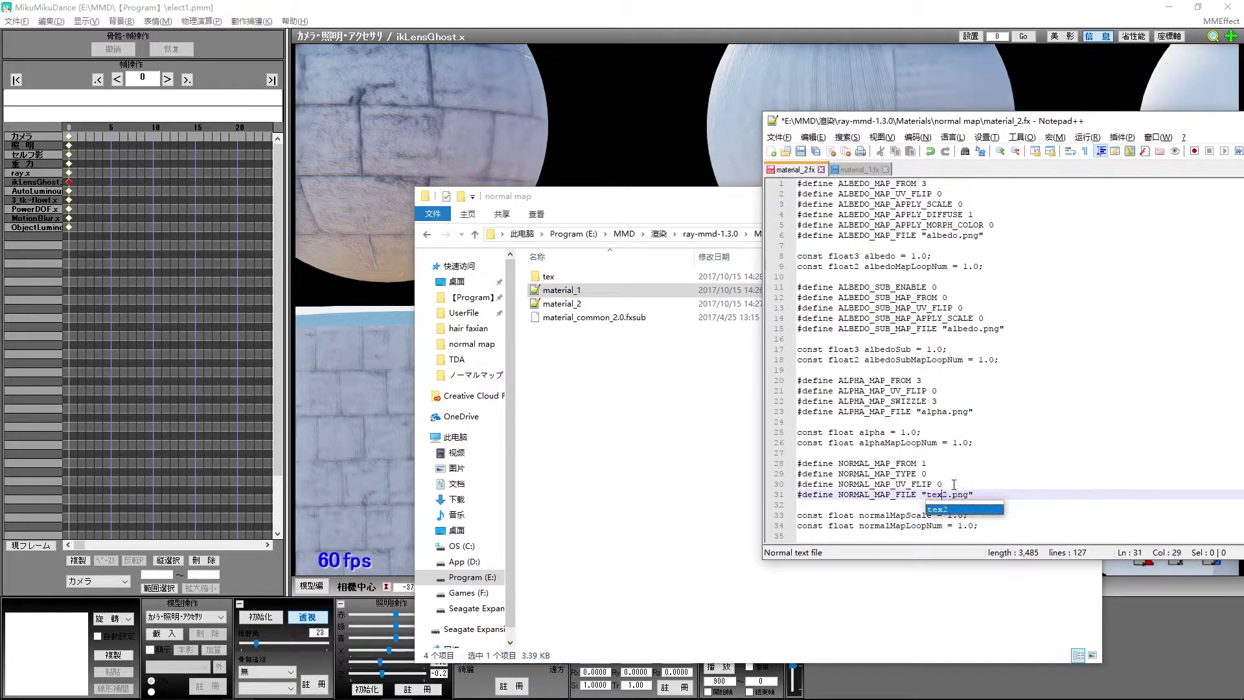
pyautogui.write('/')
pyautogui.click(549, 277)
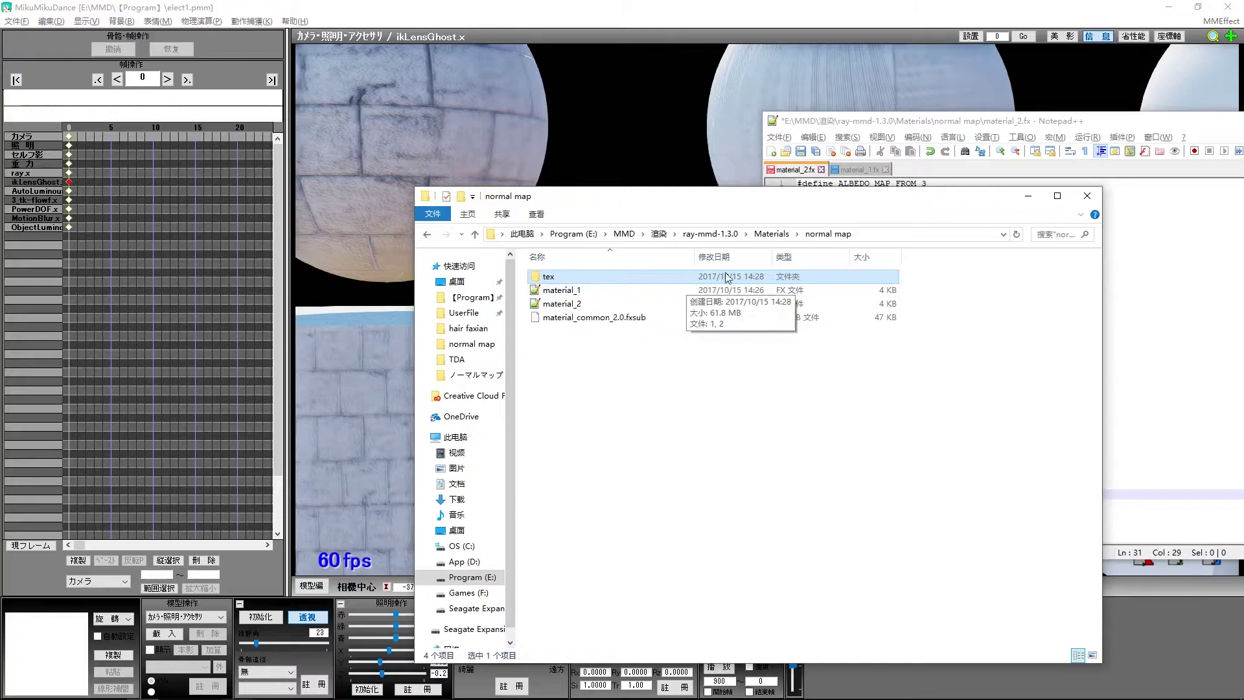
pyautogui.moveTo(873, 203); pyautogui.dragTo(553, 172)
pyautogui.moveTo(1117, 125); pyautogui.dragTo(1030, 116)
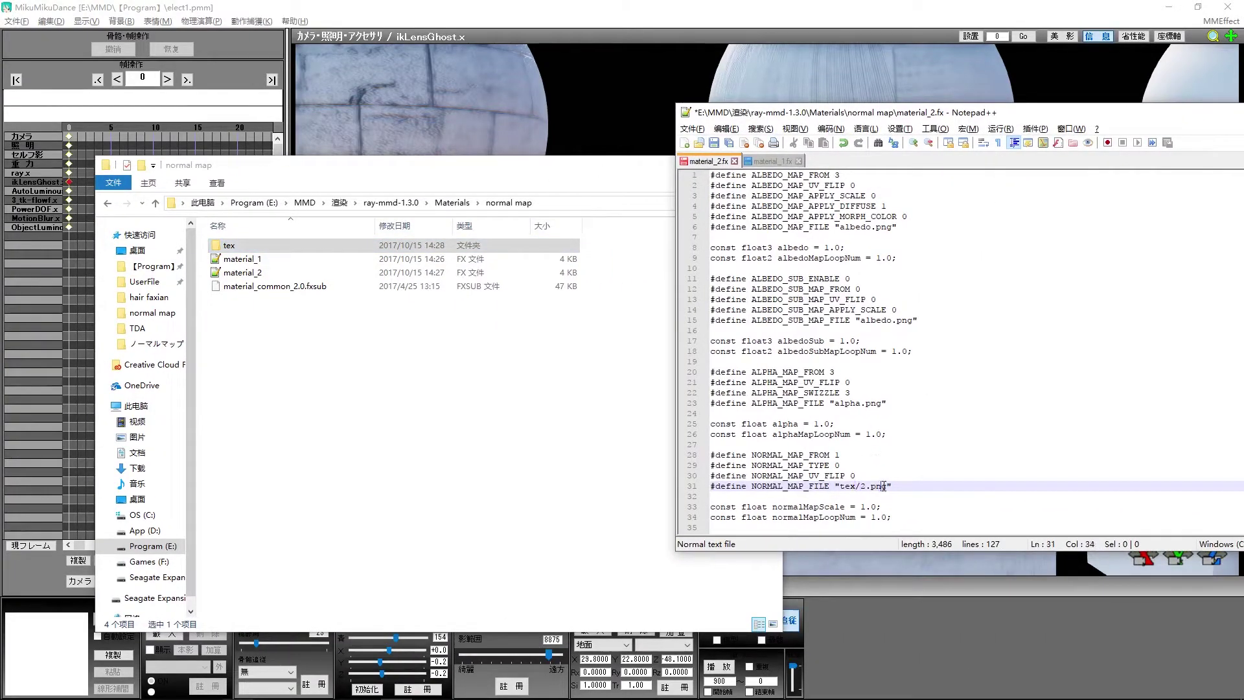
pyautogui.hotkey('ctrl', 's')
pyautogui.click(915, 505)
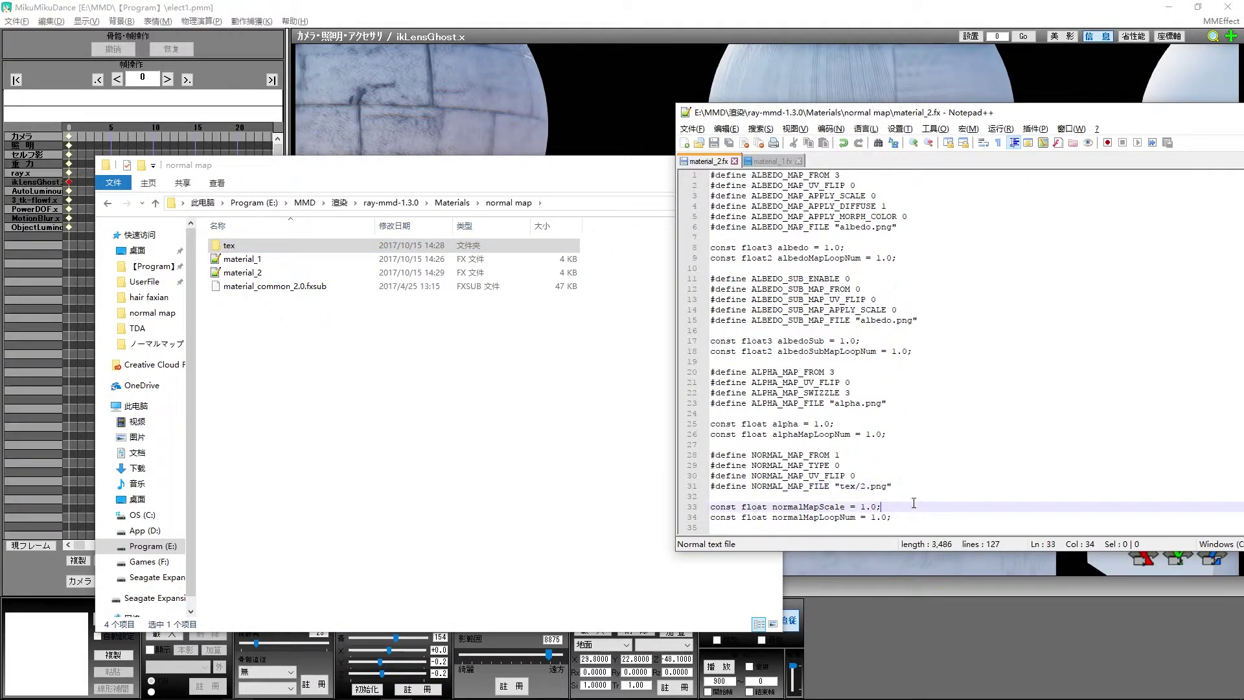
# Change the NORMAL_MAP_FILE path in material_1.fx to "tex/1.png" and save the file.
pyautogui.click(596, 135)
pyautogui.hotkey('alt', 'Tab')
pyautogui.click(770, 162)
pyautogui.click(842, 489)
pyautogui.write('te1.png"')
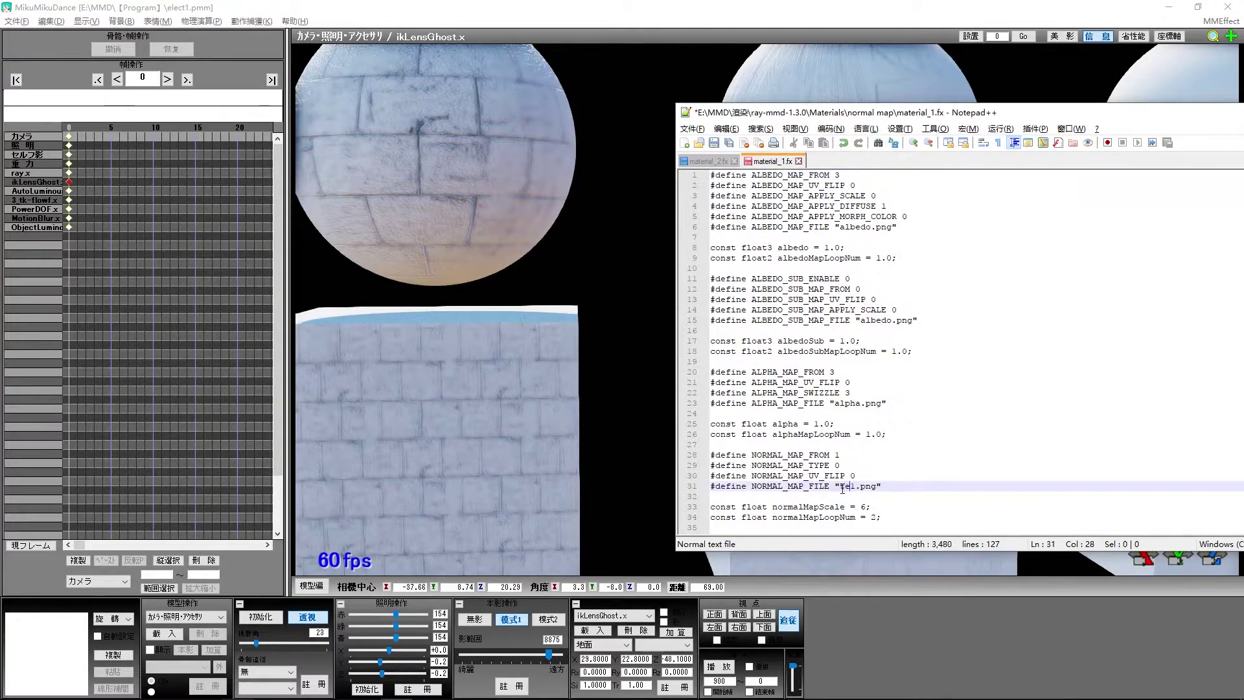
pyautogui.click(886, 433)
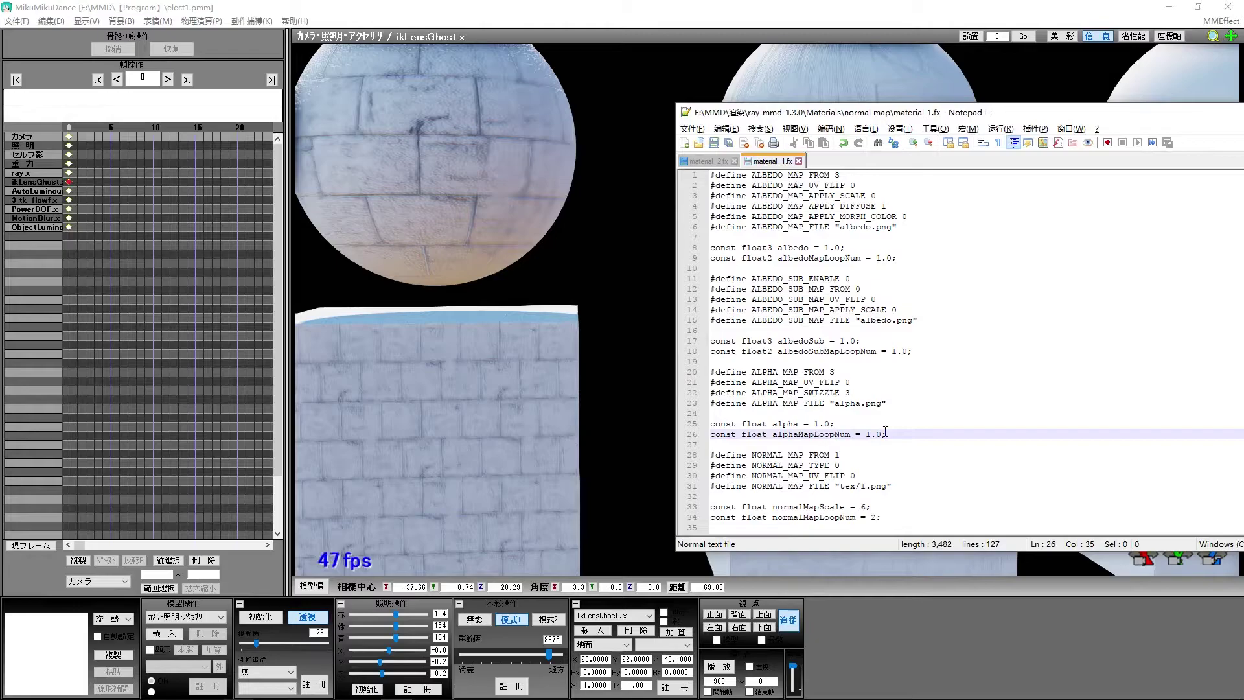
# Switch to MikuMikuDance and inspect the normal map patterns on the first two spheres and cubes from several angles.
pyautogui.hotkey('alt', 'Tab')
pyautogui.moveTo(772, 308); pyautogui.dragTo(831, 335, button='middle')
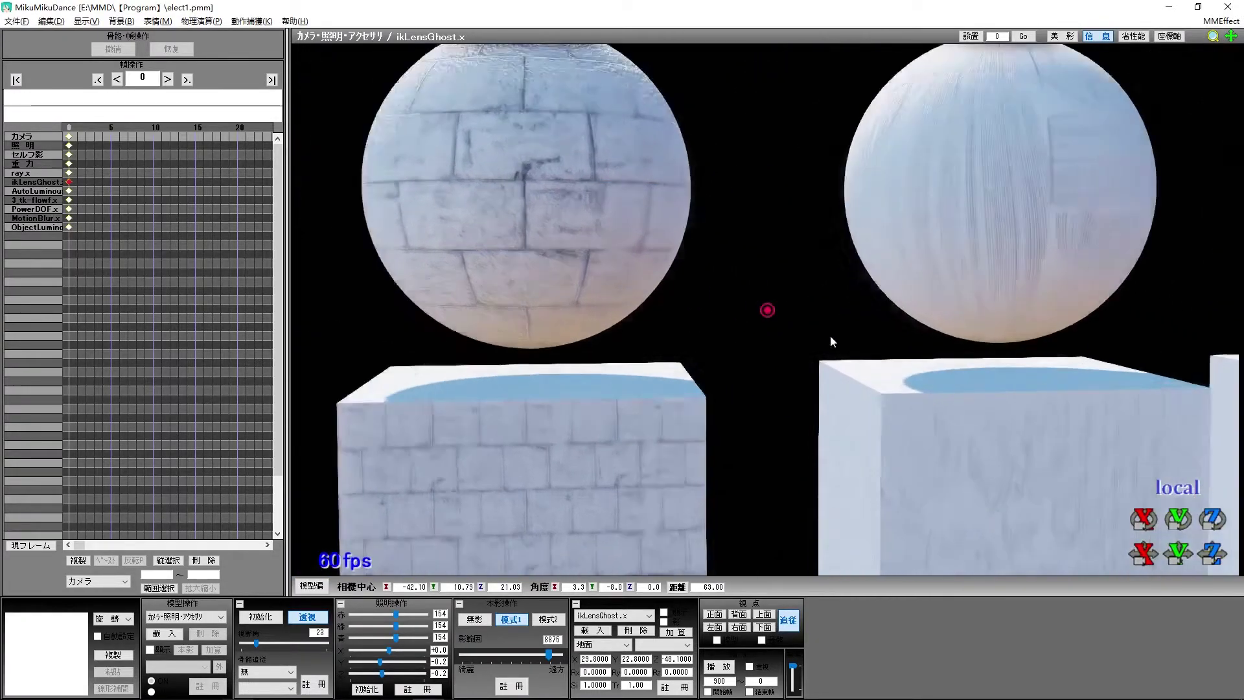
pyautogui.scroll(3, 882, 379)
pyautogui.moveTo(883, 383); pyautogui.dragTo(865, 425, button='right')
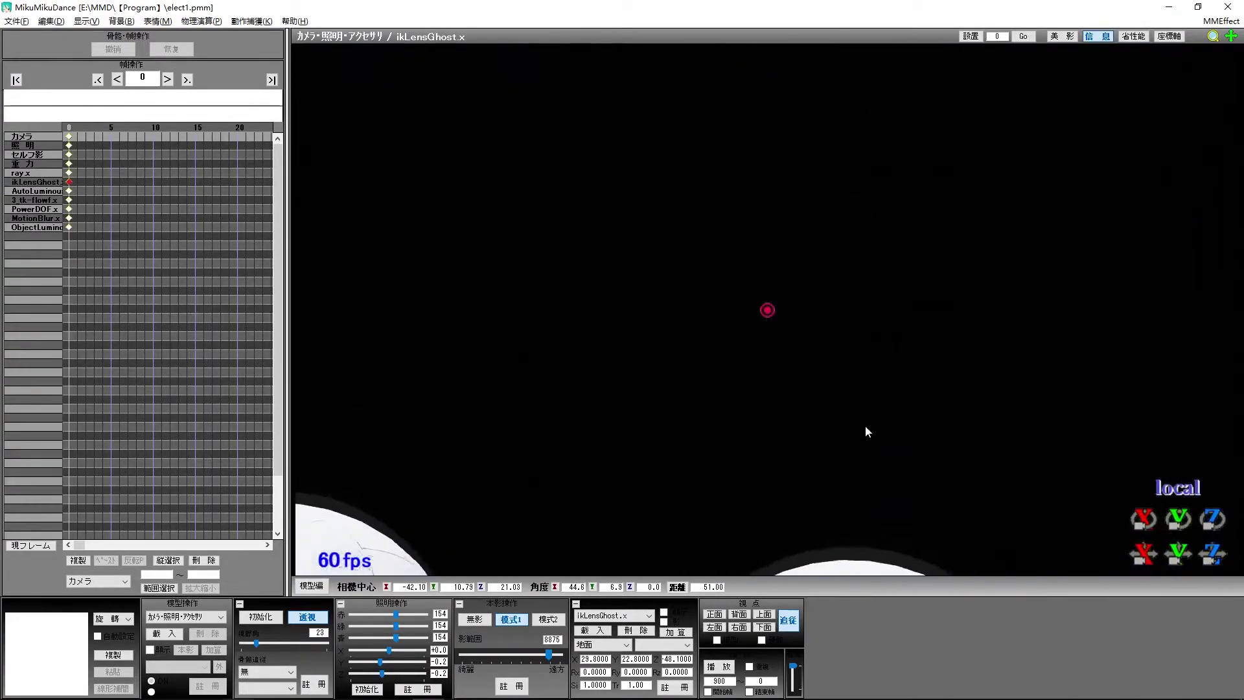
pyautogui.click(758, 617)
pyautogui.scroll(2, 826, 504)
pyautogui.moveTo(826, 505); pyautogui.dragTo(857, 208, button='middle')
pyautogui.moveTo(861, 433); pyautogui.dragTo(848, 348, button='right')
# Minimize the open windows and browse the normal maps in the ノーマルマップ５６種類 folder on the desktop.
pyautogui.moveTo(347, 696)
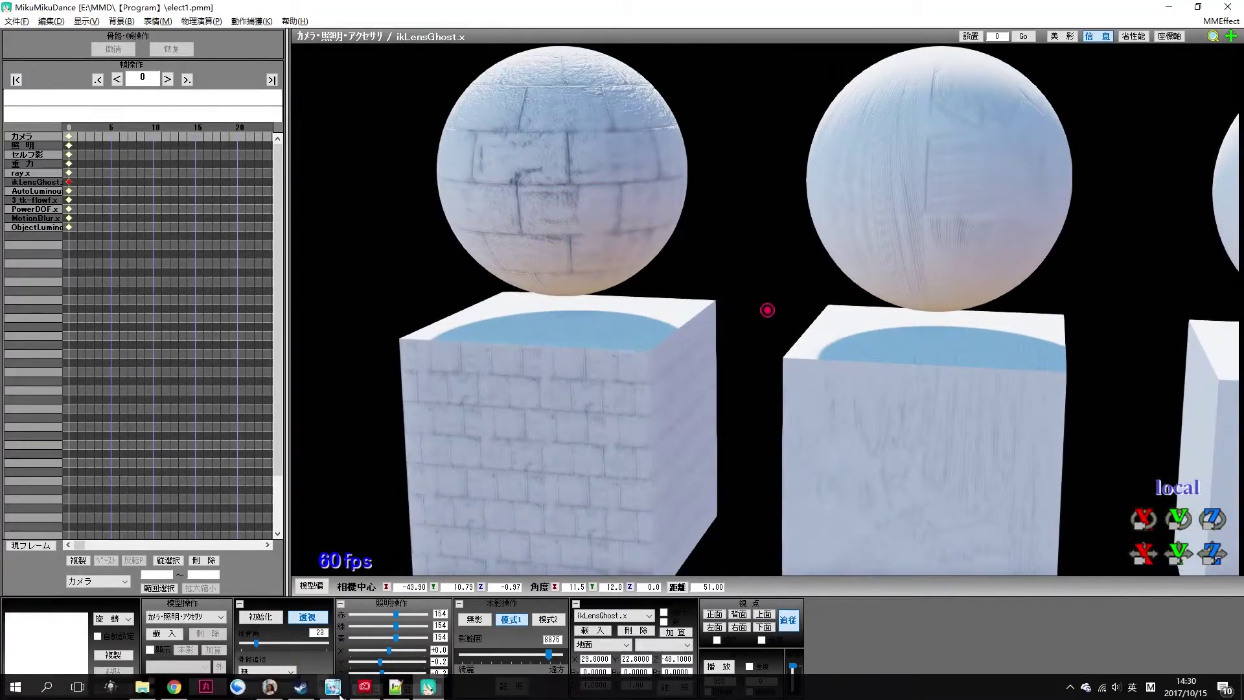
pyautogui.click(143, 692)
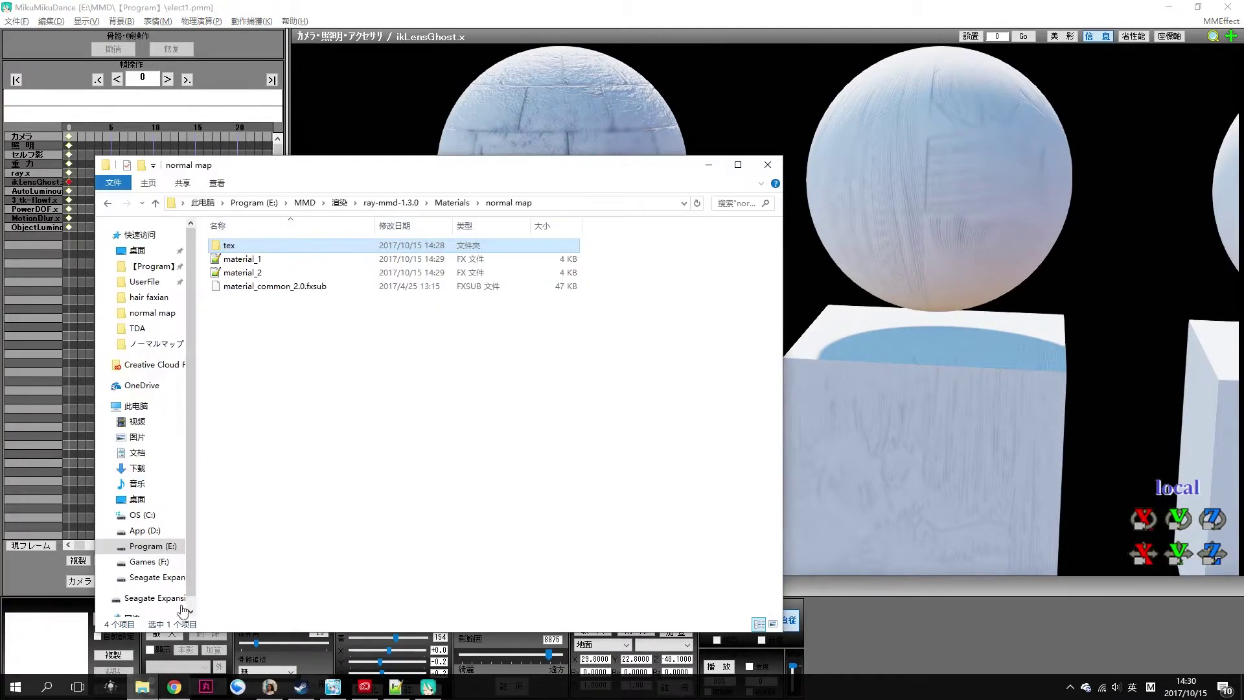
pyautogui.click(709, 165)
pyautogui.click(1169, 6)
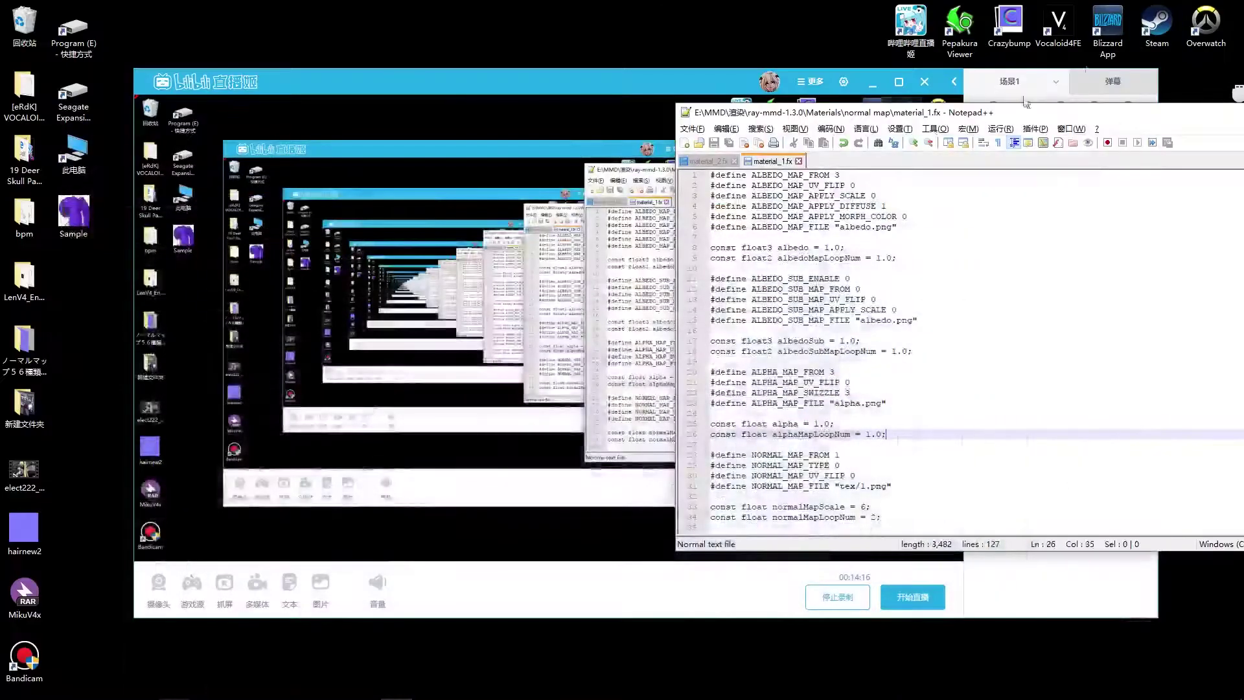
pyautogui.doubleClick(10, 363)
pyautogui.scroll(-5, 538, 433)
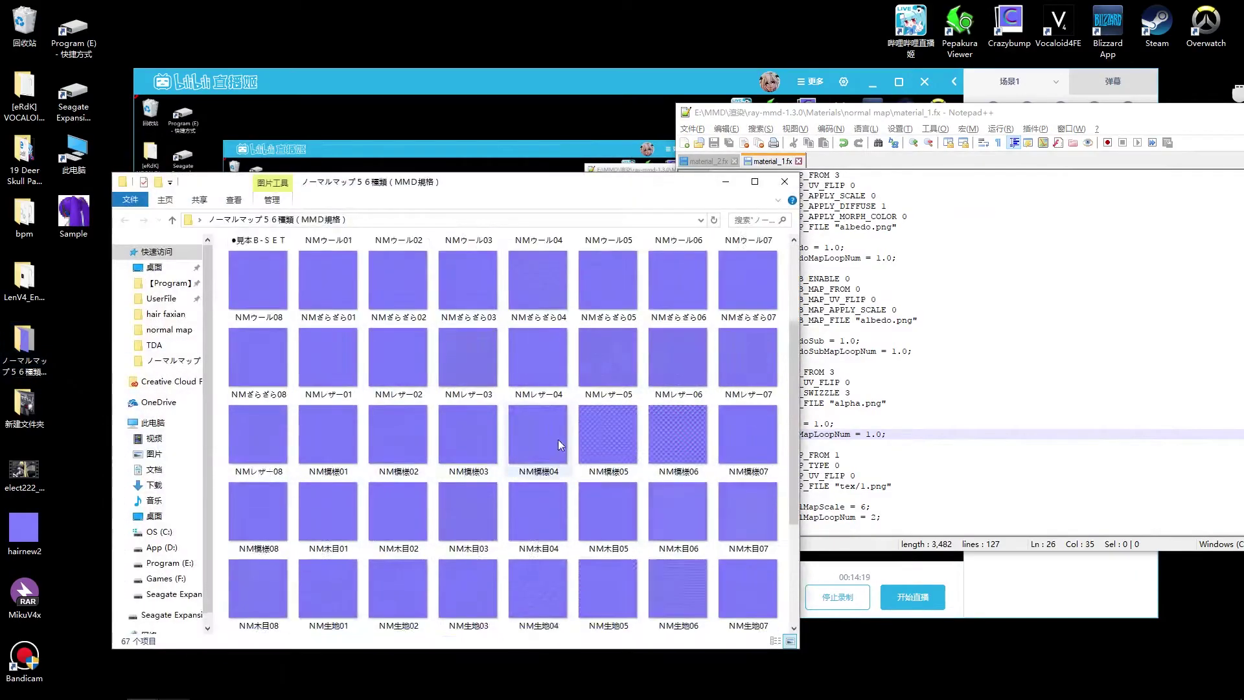
# Switch to Chrome, view the normal map pack's BowlRoll page and browse the Facade Stones brick textures on textures.com.
pyautogui.click(173, 689)
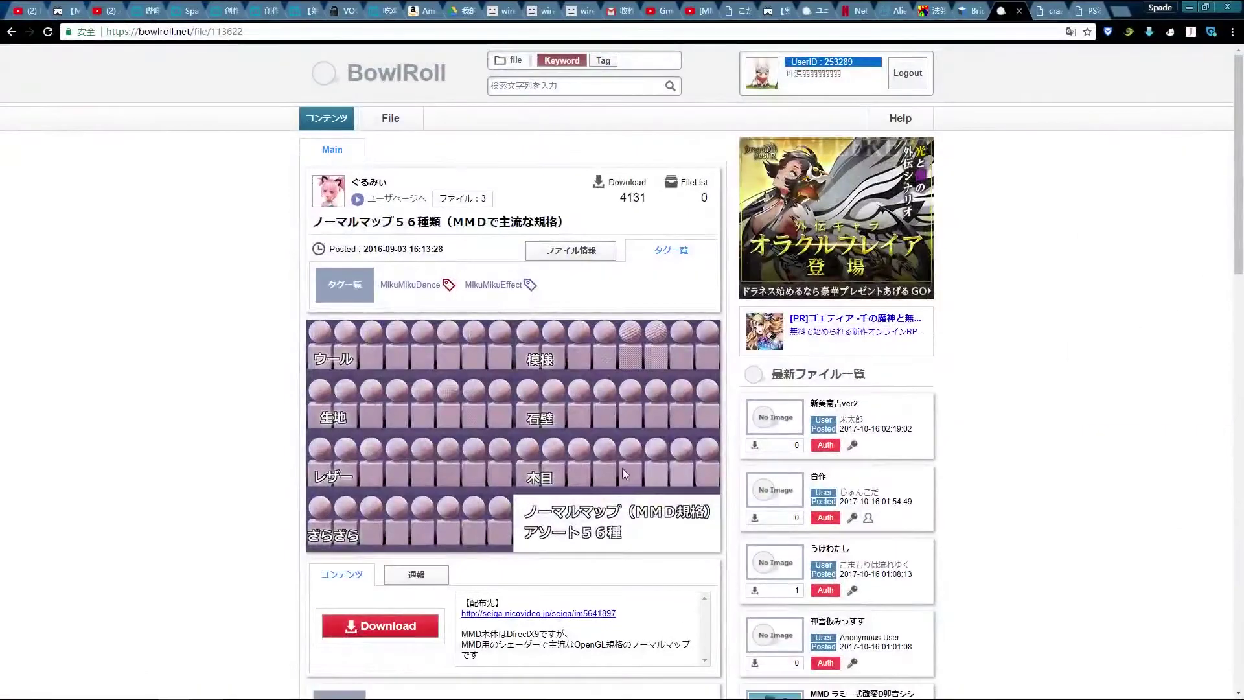
pyautogui.click(972, 16)
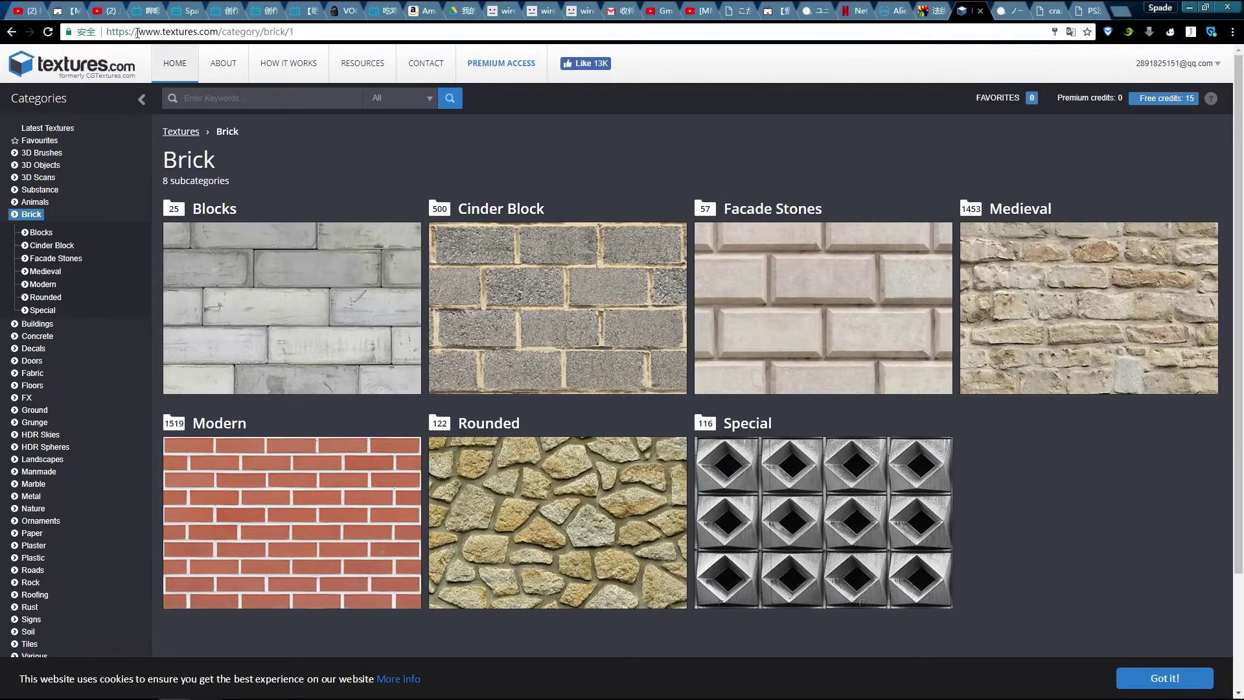
pyautogui.scroll(-1, 755, 339)
pyautogui.scroll(1, 239, 522)
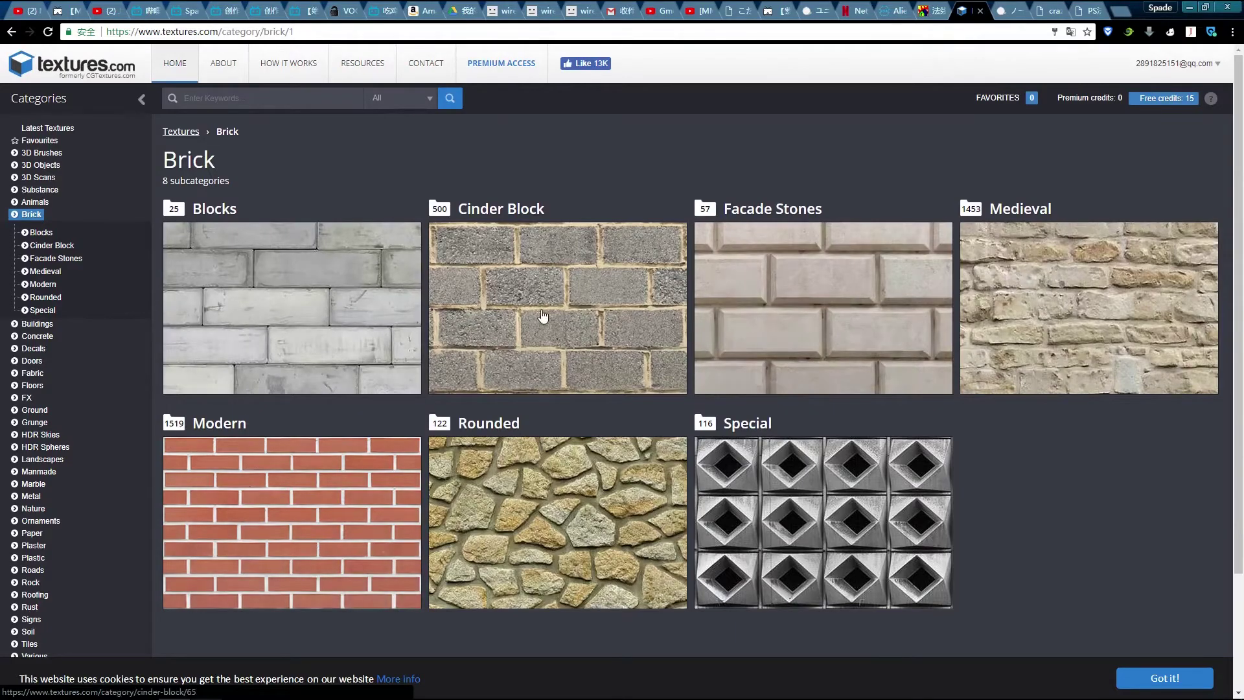
pyautogui.scroll(-2, 1015, 305)
pyautogui.scroll(2, 1014, 298)
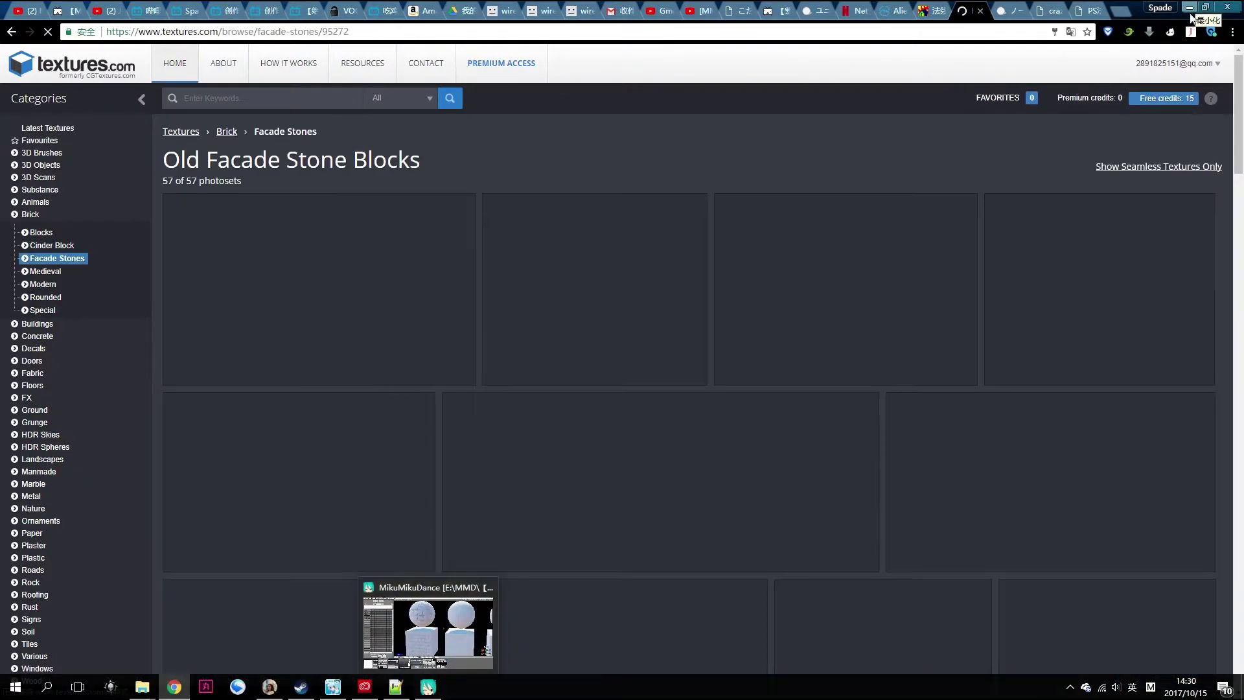
pyautogui.click(1191, 8)
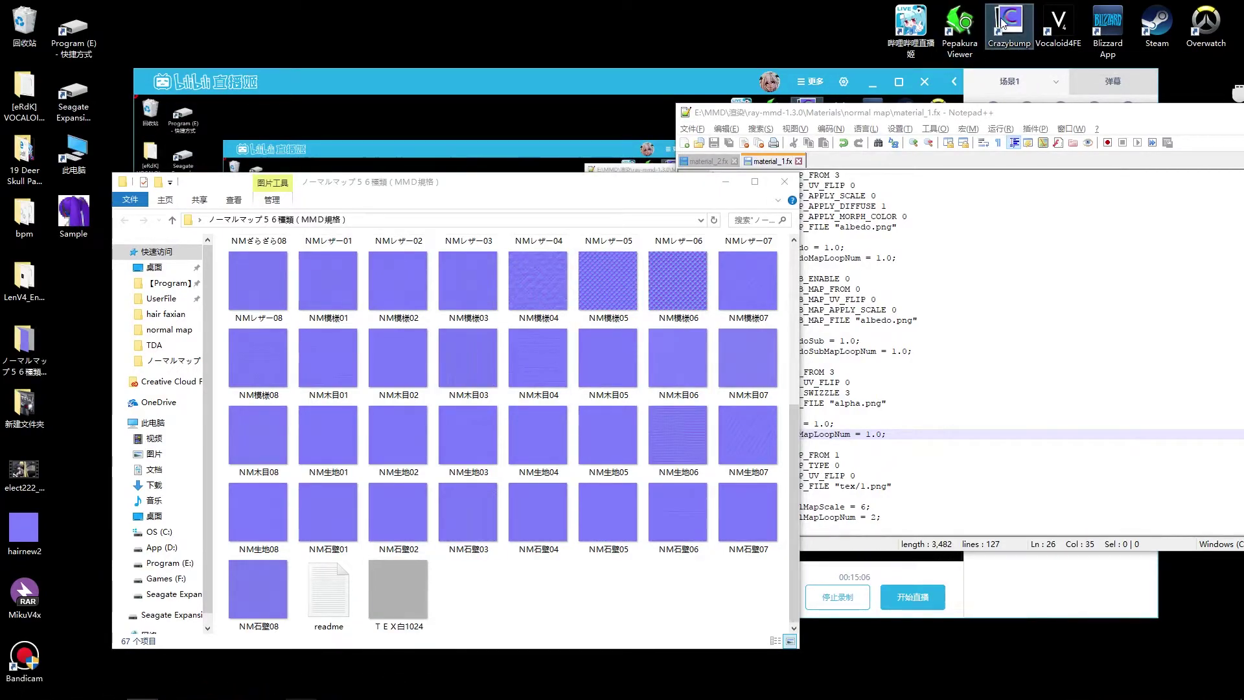
pyautogui.moveTo(396, 689)
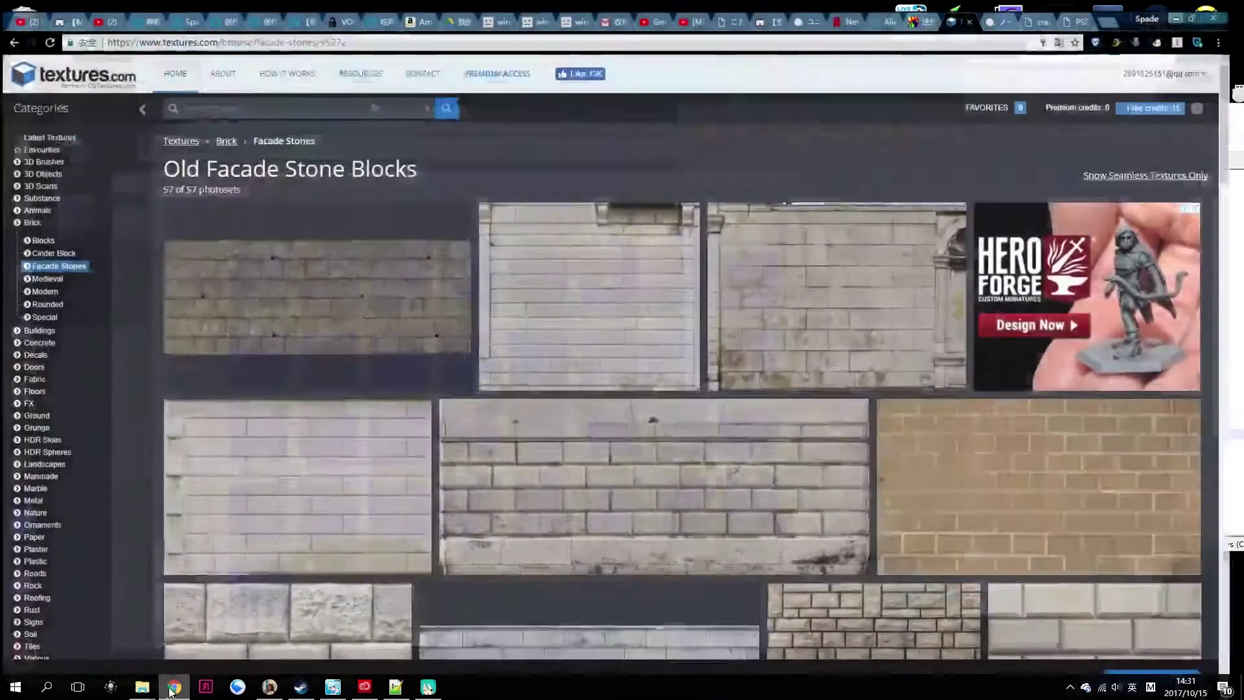
pyautogui.scroll(-4, 580, 500)
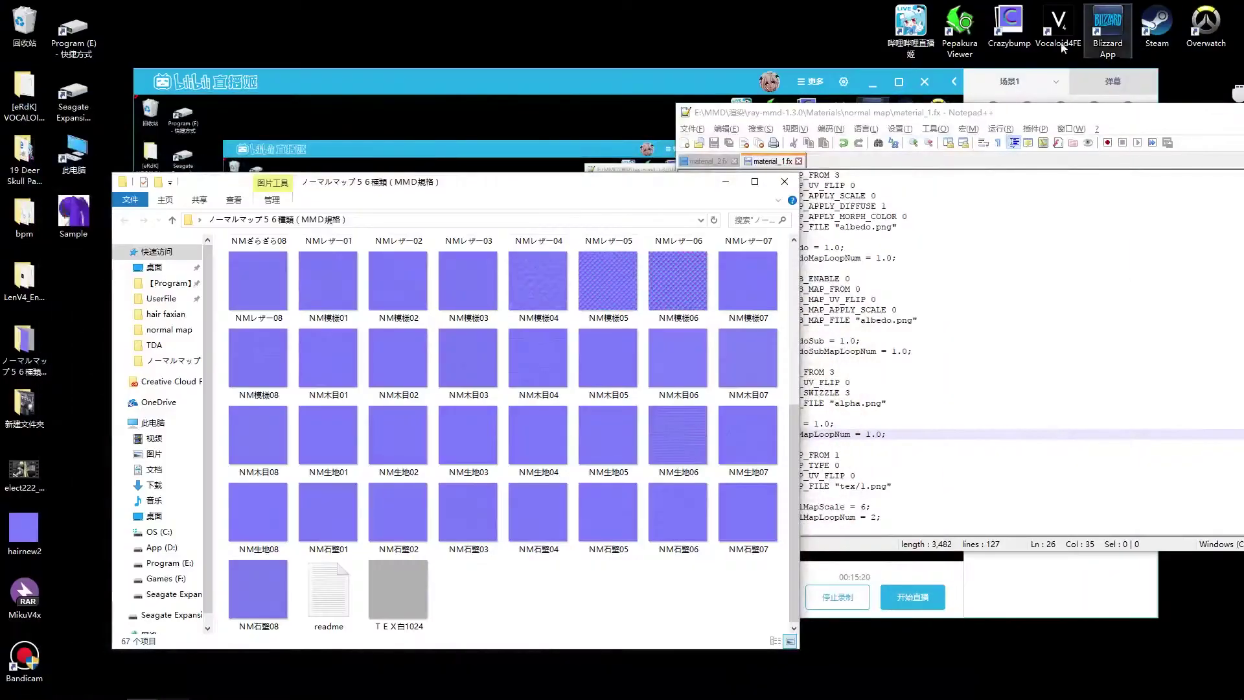
pyautogui.moveTo(673, 190); pyautogui.dragTo(718, 126)
pyautogui.click(1010, 34)
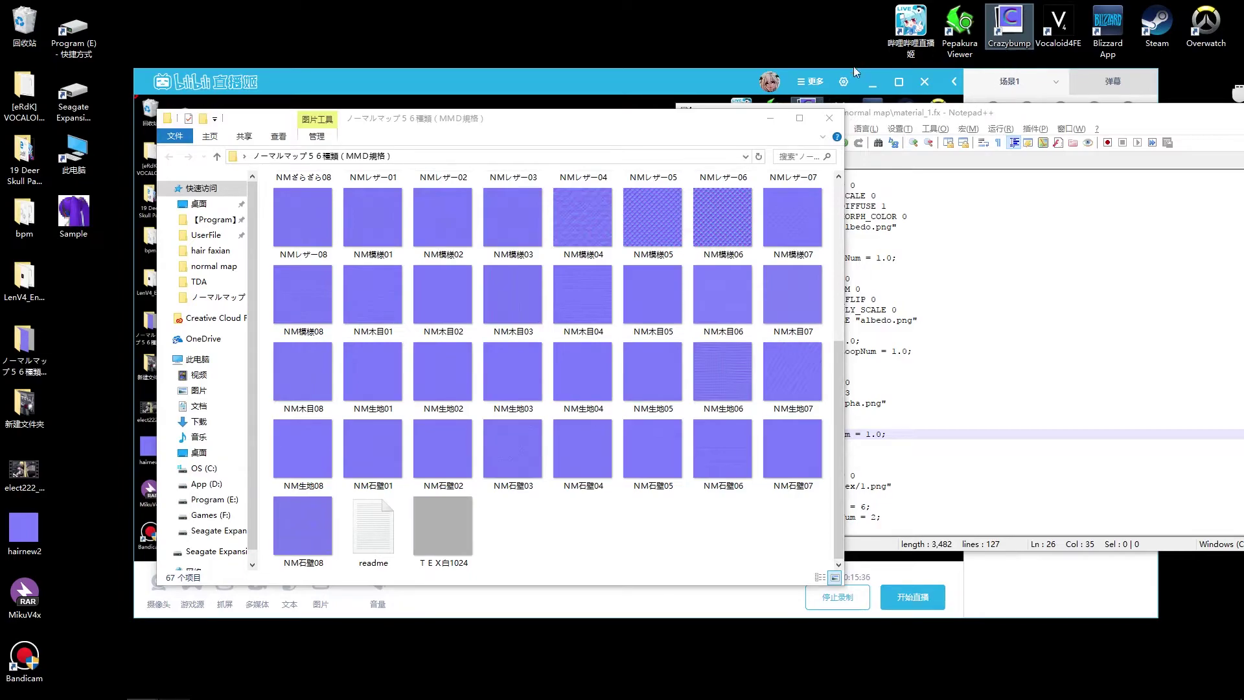
pyautogui.moveTo(751, 136); pyautogui.dragTo(758, 130)
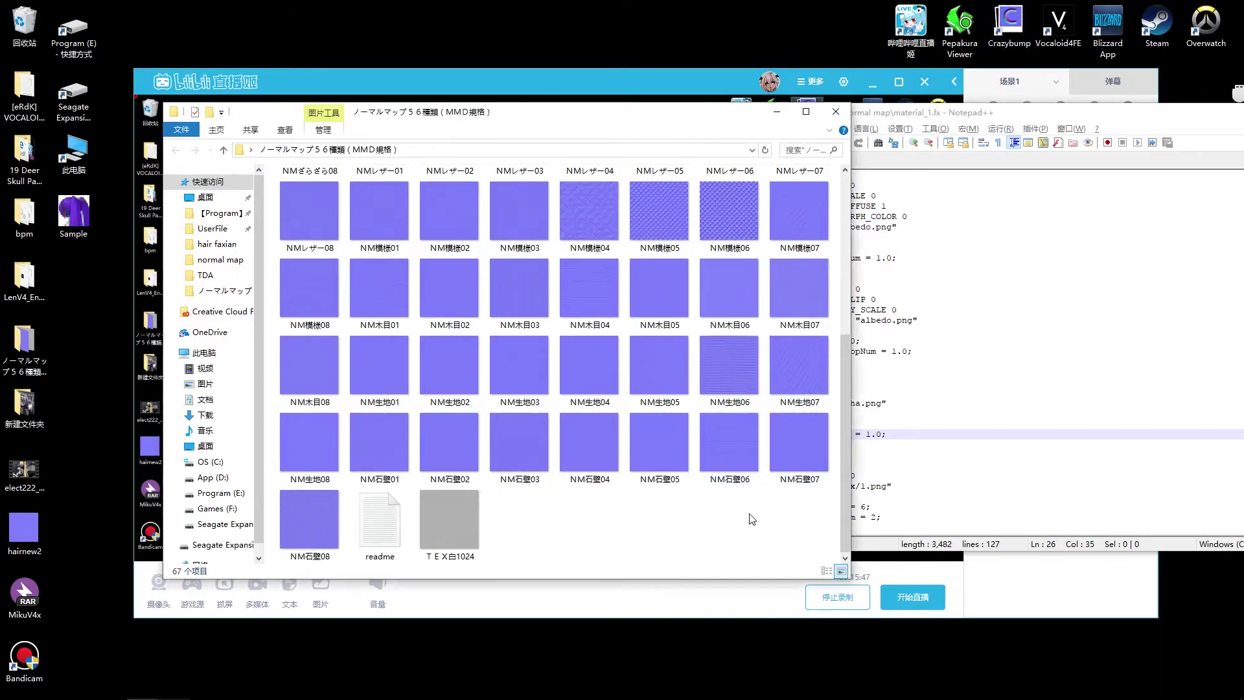
# Open the sample images 見本A-SET and 見本B-SET from the ノーマルマップ５６種類 folder and examine the sphere patterns in A-SET up close.
pyautogui.click(299, 509)
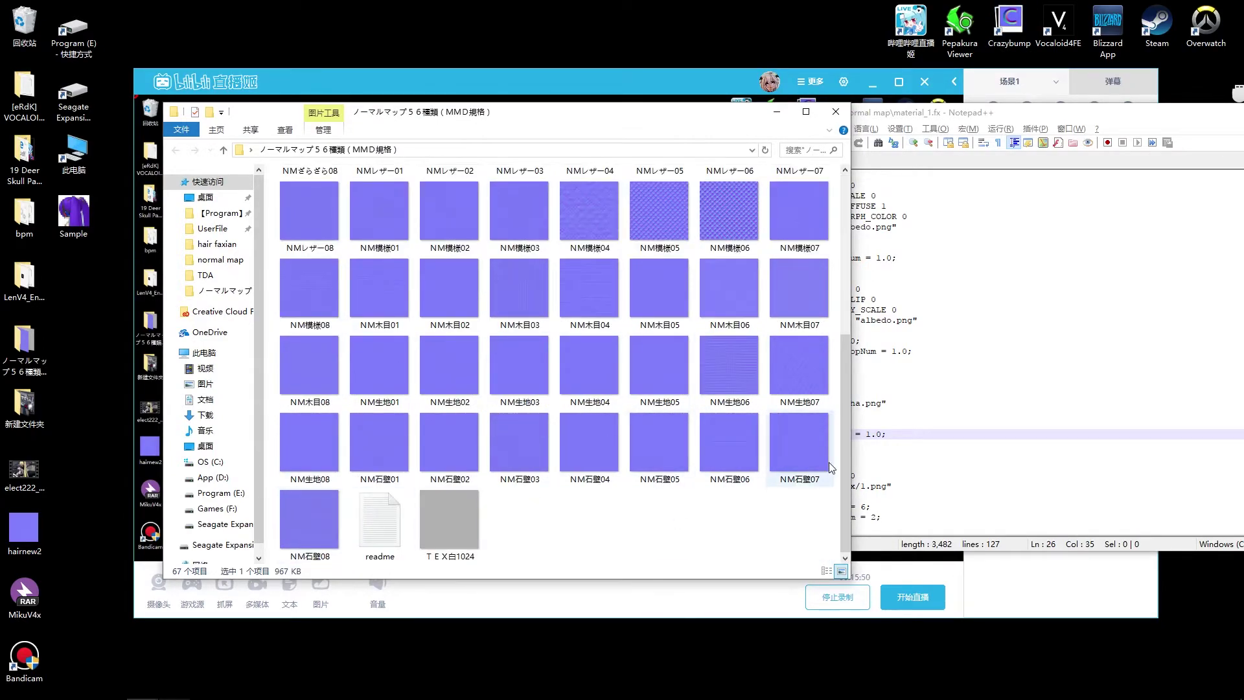
pyautogui.scroll(5, 832, 468)
pyautogui.doubleClick(310, 302)
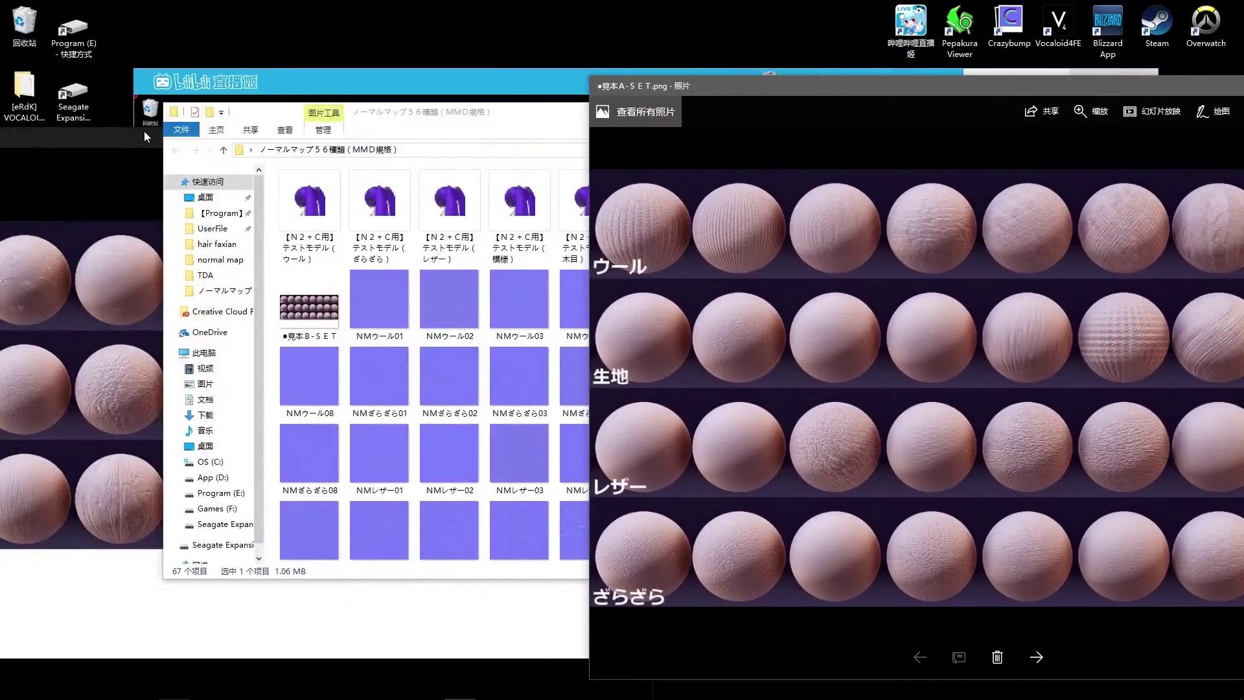
pyautogui.moveTo(144, 134); pyautogui.dragTo(80, 114)
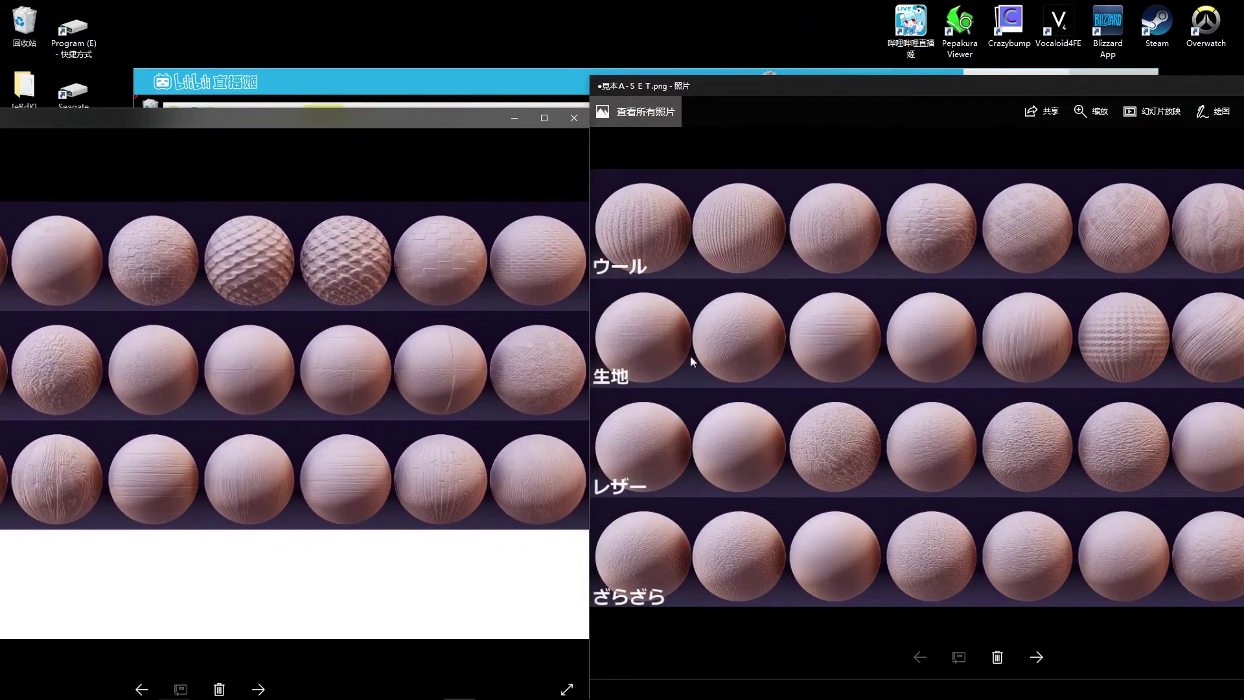
pyautogui.click(862, 361)
pyautogui.moveTo(952, 90); pyautogui.dragTo(575, 86)
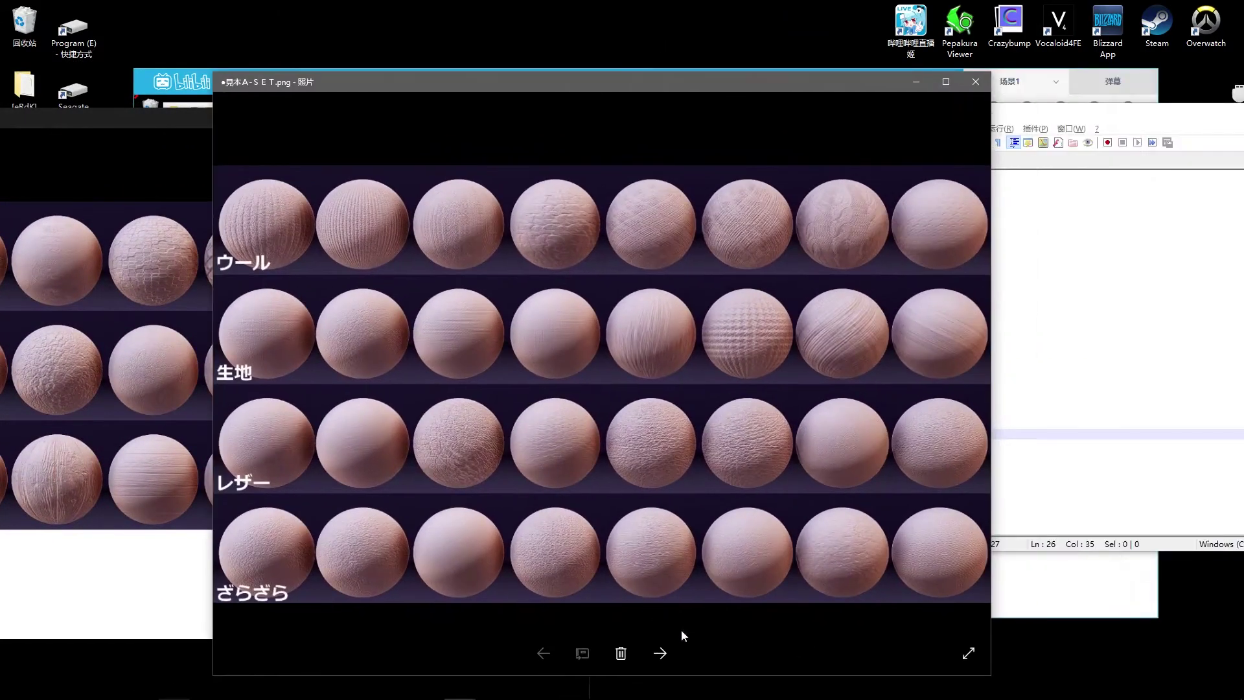
pyautogui.scroll(6, 514, 355)
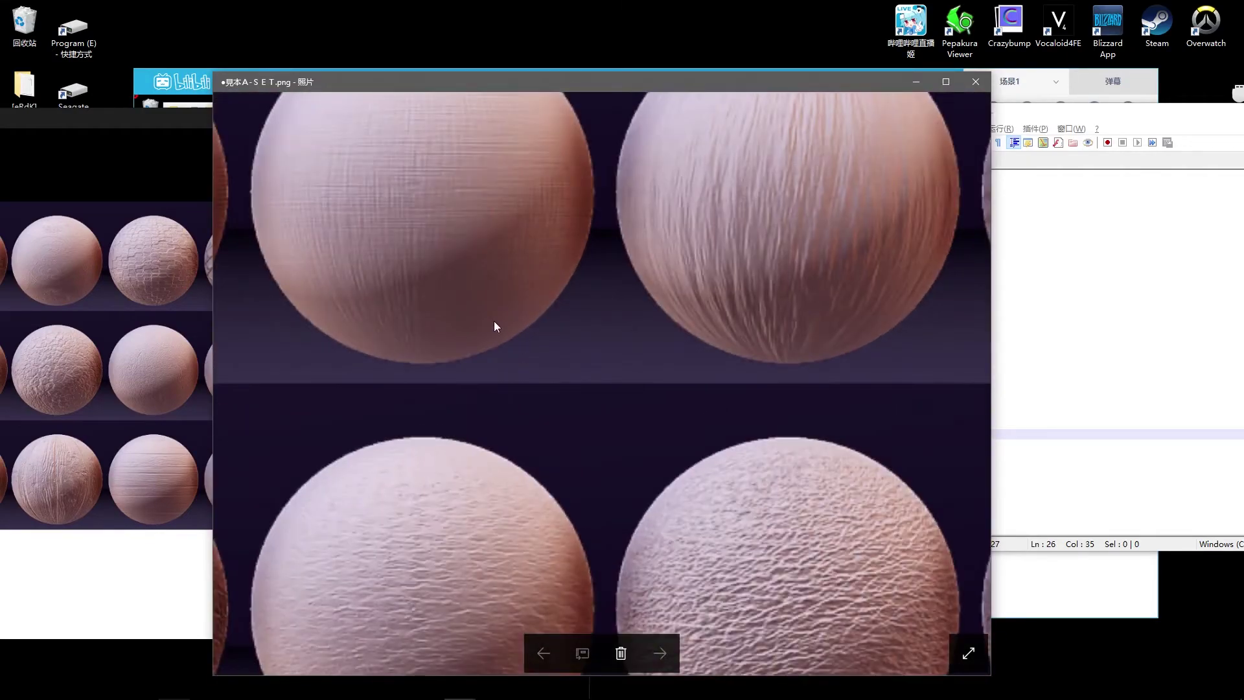
pyautogui.moveTo(494, 326); pyautogui.dragTo(643, 439)
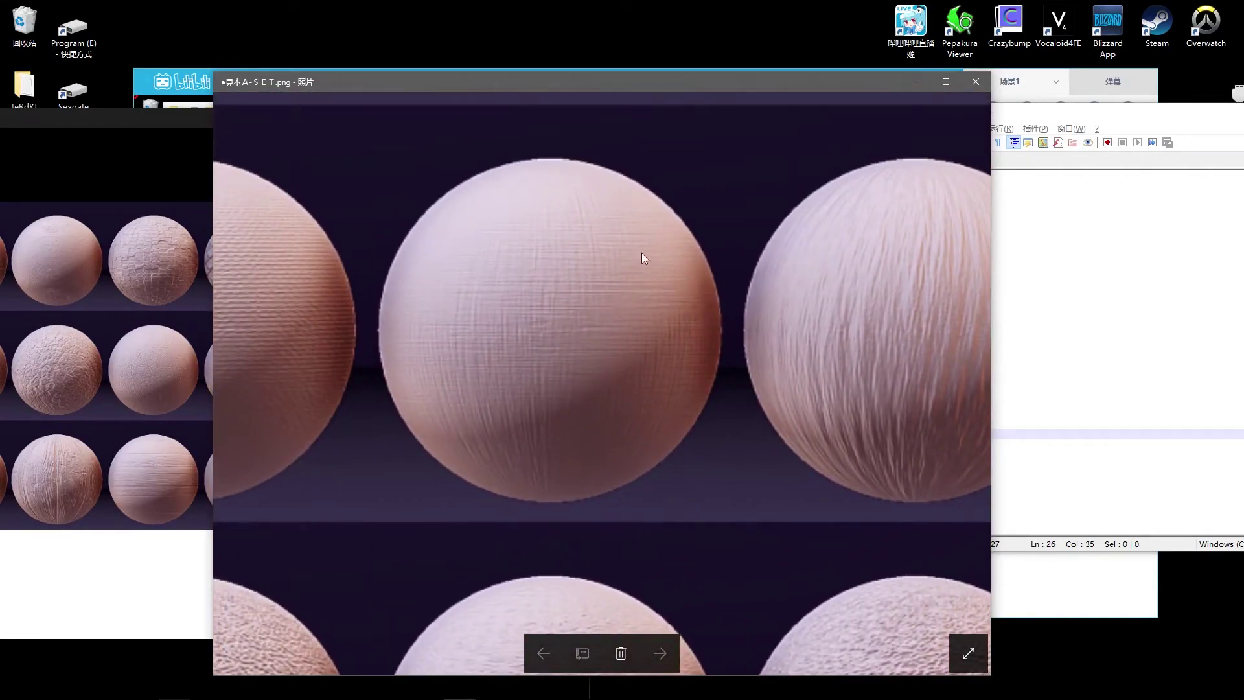